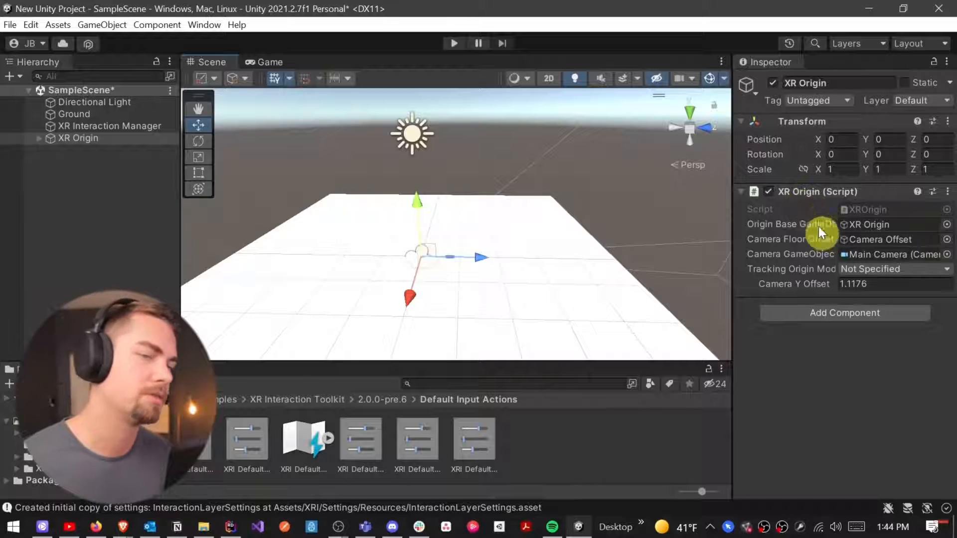
Step: Set the Main Camera's Tracked Pose Driver tracking type to Rotation Only and remove its Simple Camera Controller component
{"action": "mouse_move", "coordinate": [814, 223]}
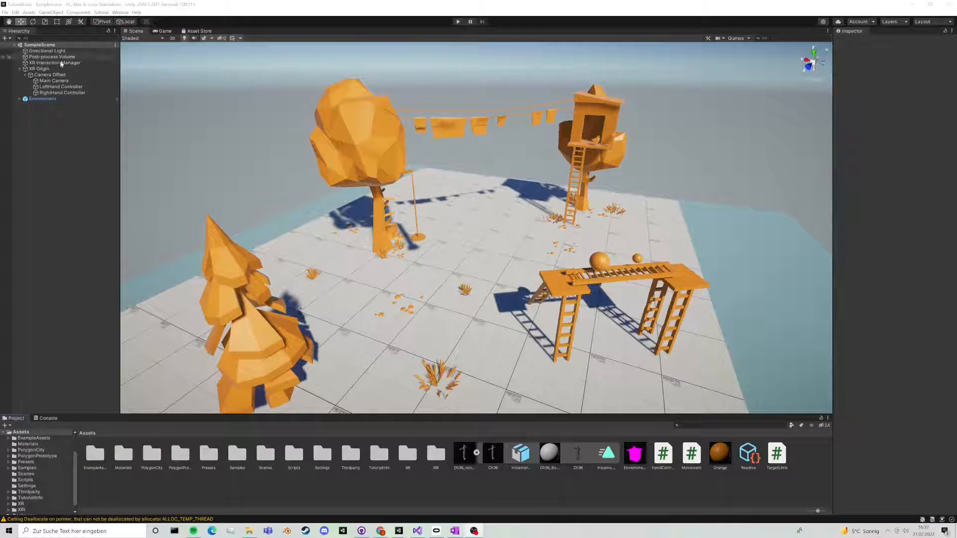
{"action": "left_click", "coordinate": [53, 81]}
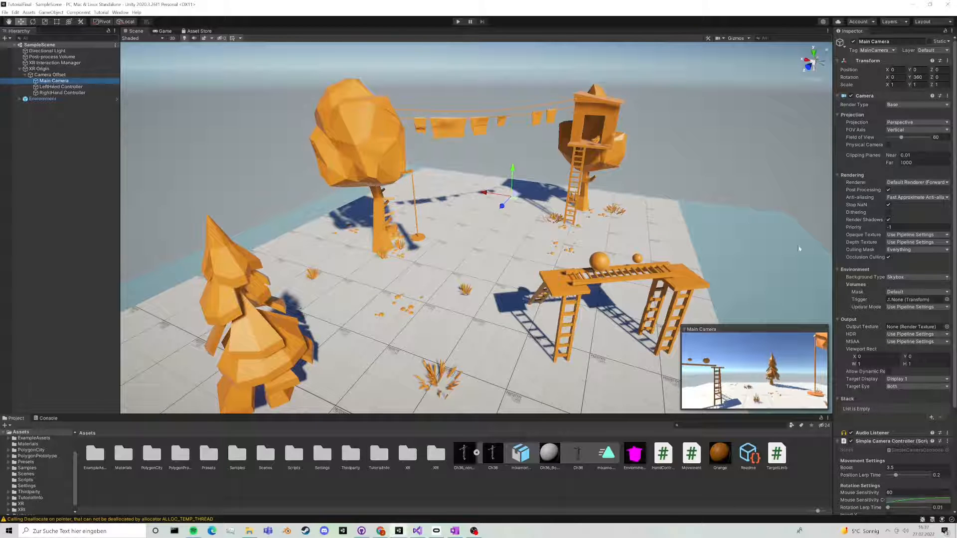
{"action": "scroll", "coordinate": [916, 370], "scroll_direction": "down", "scroll_amount": 5}
{"action": "left_click", "coordinate": [903, 424]}
{"action": "left_click", "coordinate": [903, 433]}
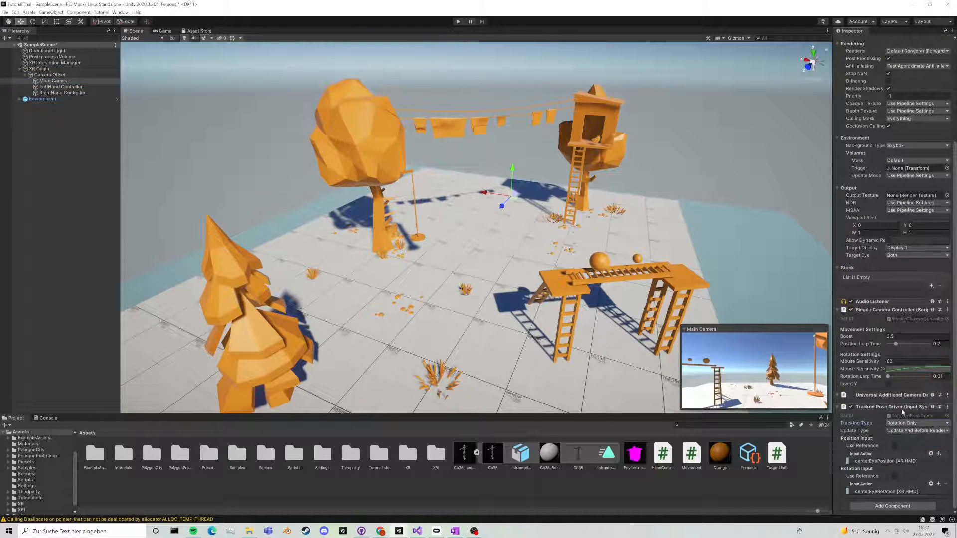
{"action": "left_click", "coordinate": [946, 312]}
{"action": "left_click", "coordinate": [925, 328]}
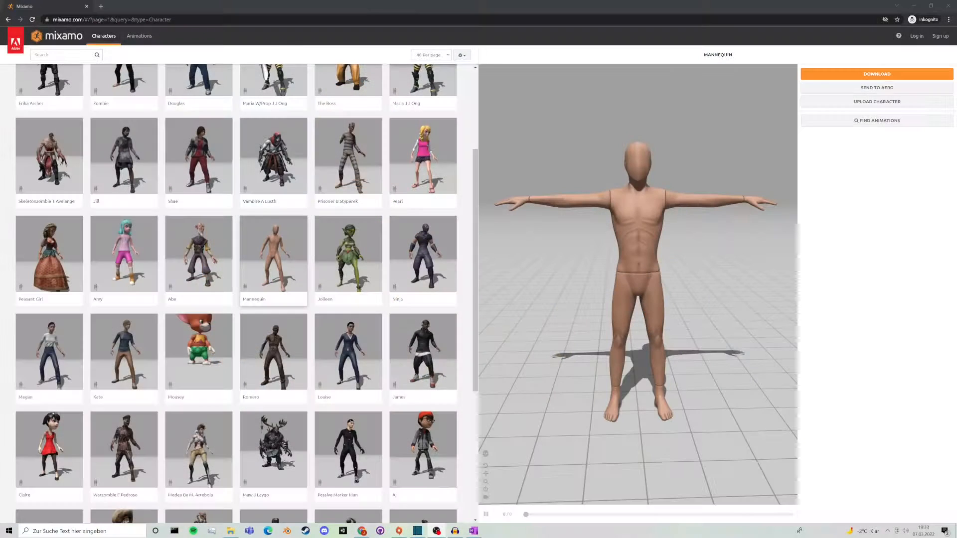
{"action": "left_click_drag", "start_coordinate": [578, 248], "coordinate": [629, 237]}
{"action": "scroll", "coordinate": [628, 247], "scroll_direction": "down", "scroll_amount": 2}
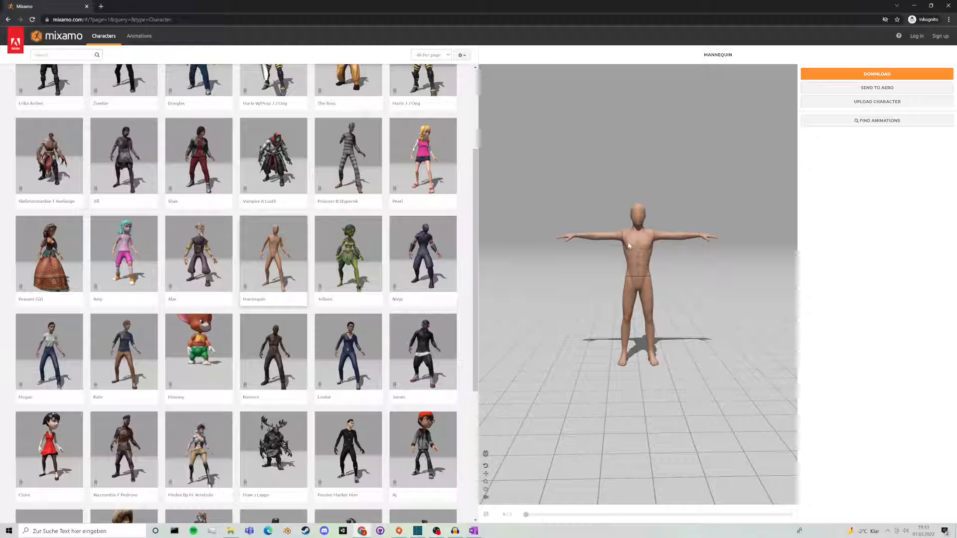
{"action": "scroll", "coordinate": [629, 245], "scroll_direction": "up", "scroll_amount": 2}
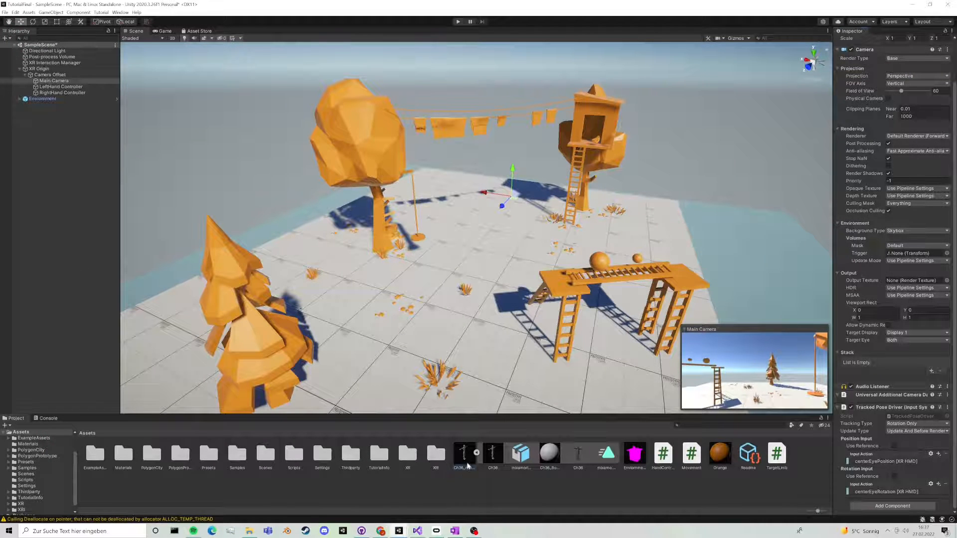
Step: Extract the embedded materials of the Ch36_nonPBR model into the Assets folder
{"action": "left_click", "coordinate": [466, 463]}
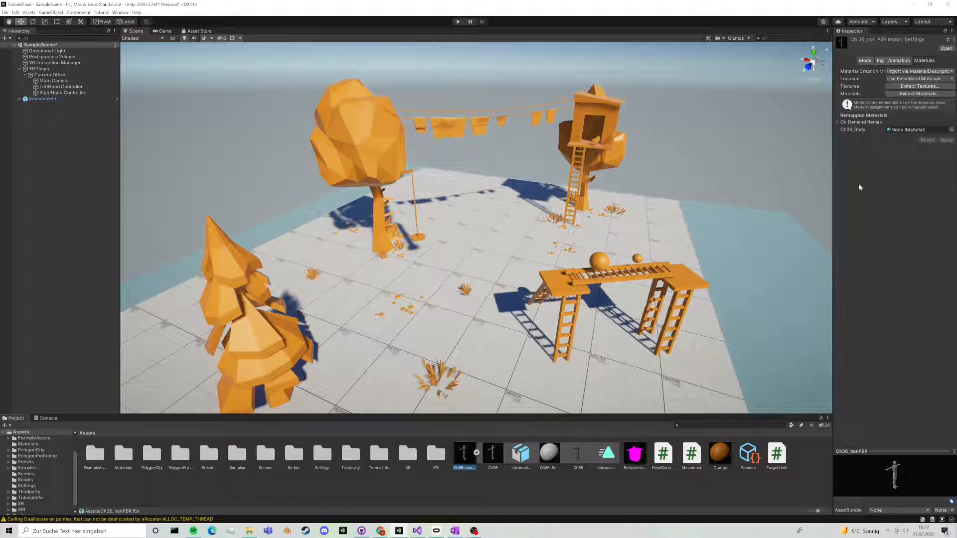
{"action": "left_click", "coordinate": [906, 95]}
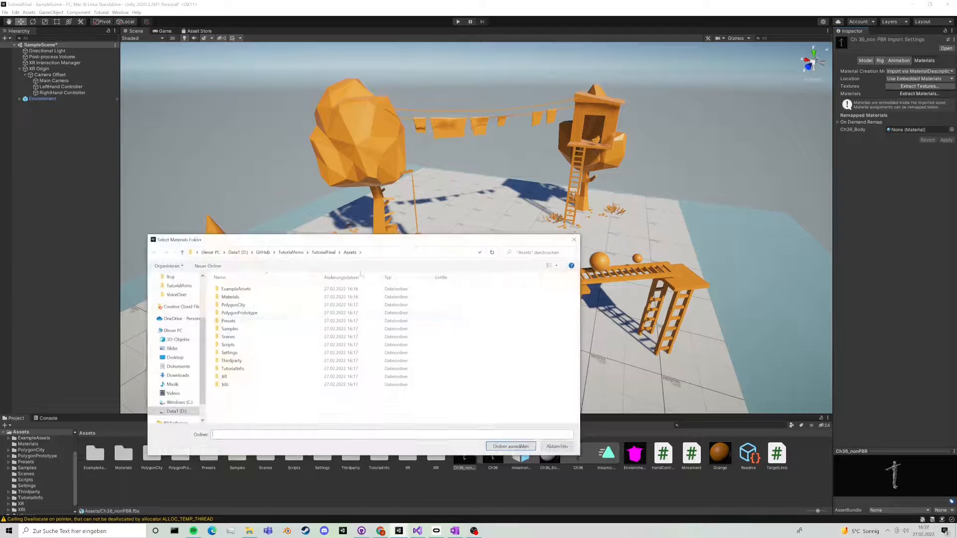
{"action": "left_click", "coordinate": [510, 447]}
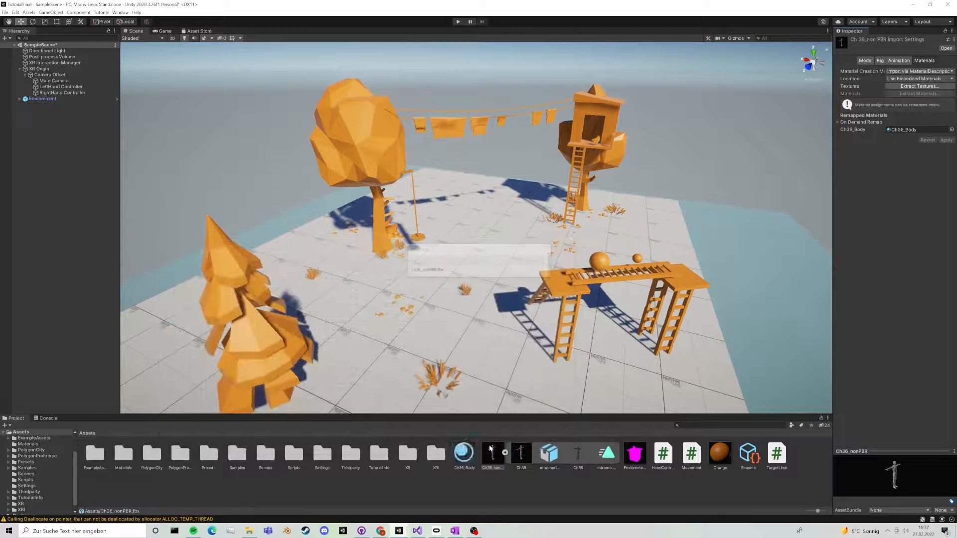
Step: Create an empty object named Player in the scene root and set its position to 0, 0, 0
{"action": "right_click", "coordinate": [44, 154]}
{"action": "left_click", "coordinate": [83, 235]}
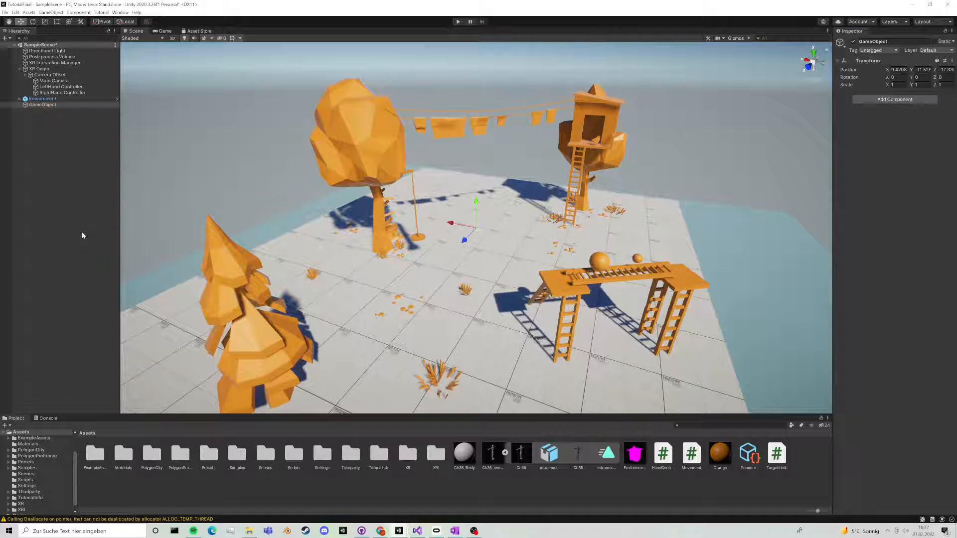
{"action": "left_click", "coordinate": [885, 41]}
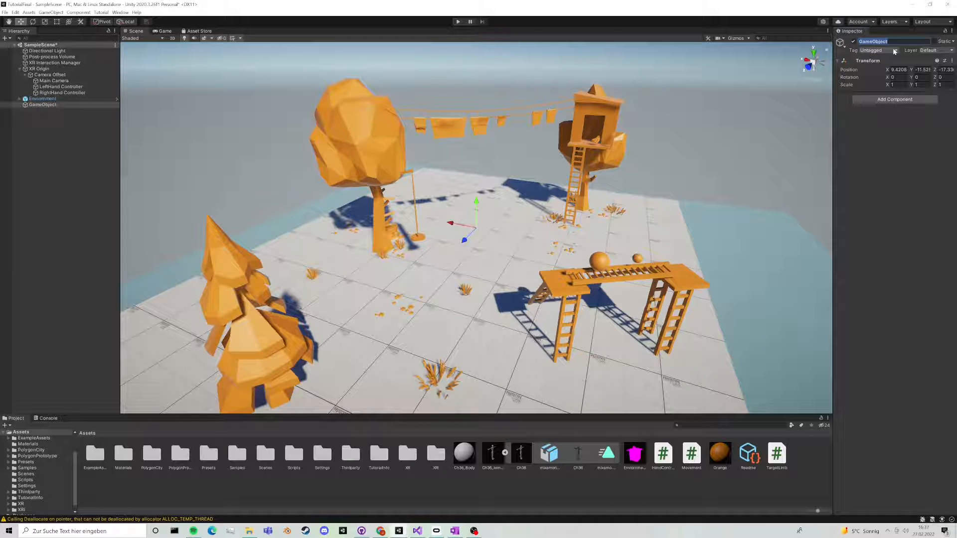
{"action": "left_click", "coordinate": [897, 70]}
{"action": "key", "text": "BackSpace"}
{"action": "key", "text": "Tab"}
{"action": "key", "text": "BackSpace"}
{"action": "key", "text": "BackSpace"}
{"action": "key", "text": "Return"}
Step: Add the Ch36_nonPBR model as a child of Player and apply the Orange material to its body
{"action": "scroll", "coordinate": [509, 194], "scroll_direction": "up", "scroll_amount": 8}
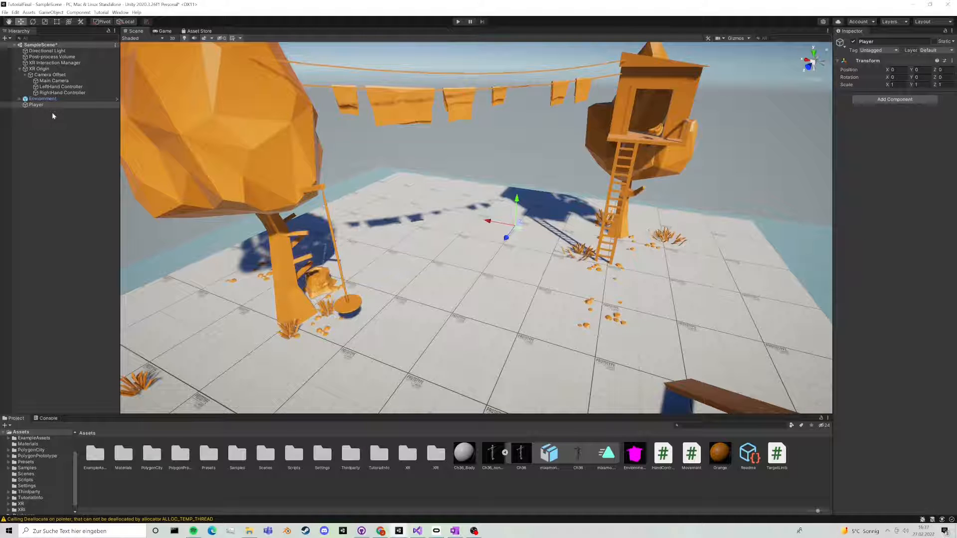
{"action": "left_click_drag", "start_coordinate": [474, 408], "coordinate": [46, 107]}
{"action": "right_click_drag", "start_coordinate": [543, 291], "coordinate": [591, 262]}
{"action": "key", "text": "w"}
{"action": "left_click_drag", "start_coordinate": [725, 459], "coordinate": [472, 212]}
{"action": "scroll", "coordinate": [461, 209], "scroll_direction": "up", "scroll_amount": 3}
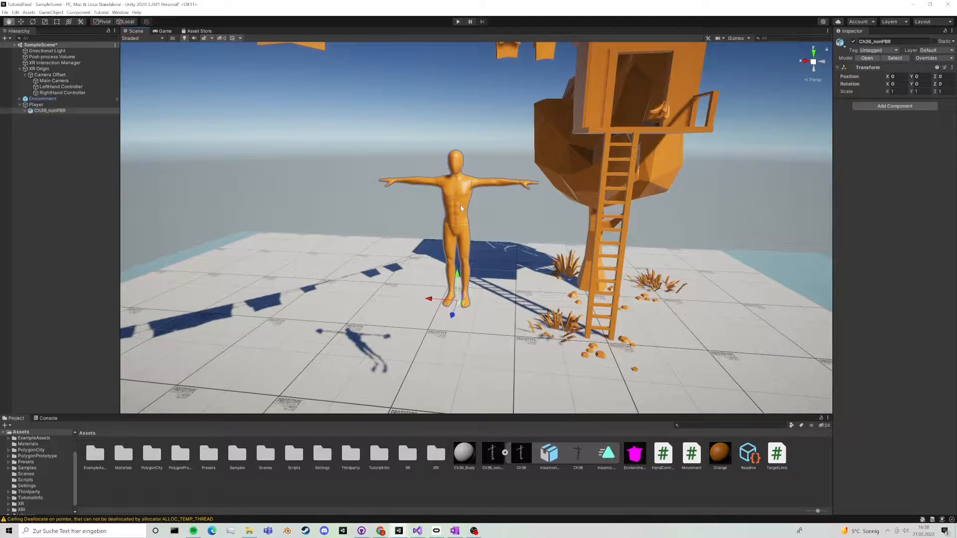
{"action": "middle_click_drag", "start_coordinate": [450, 207], "coordinate": [463, 205]}
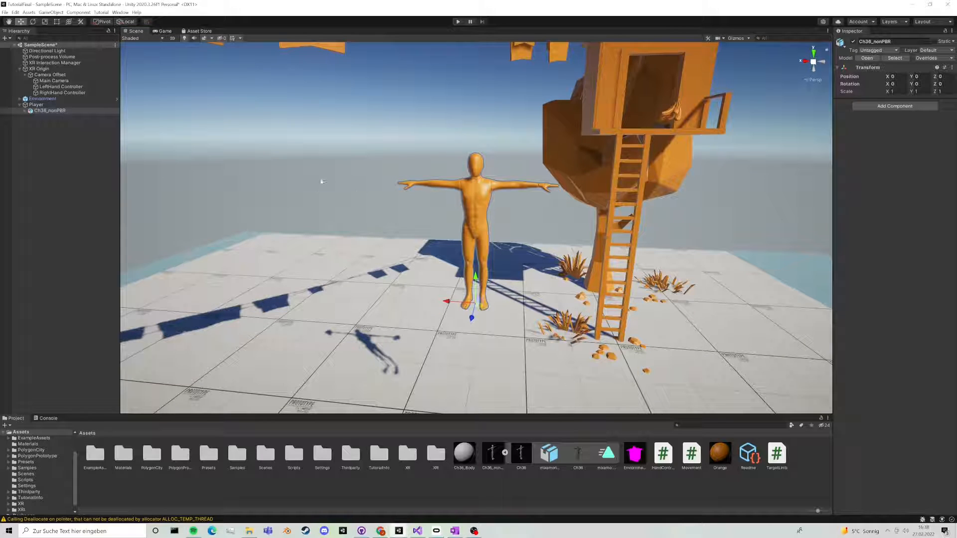
Step: Rename the character under Player to Modell and unpack its prefab completely
{"action": "left_click", "coordinate": [875, 41]}
{"action": "type", "text": "Mi"}
{"action": "right_click", "coordinate": [57, 112]}
{"action": "mouse_move", "coordinate": [112, 196]}
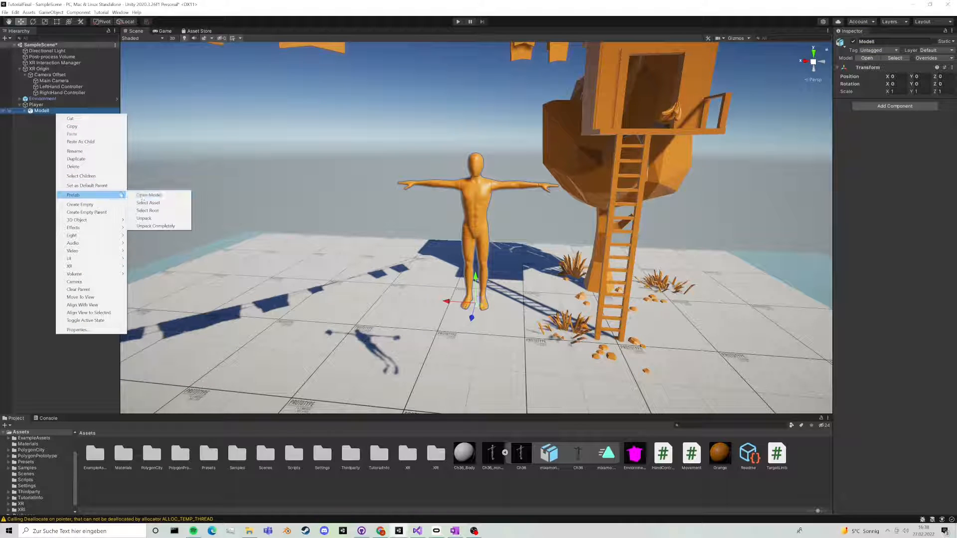
{"action": "left_click", "coordinate": [170, 226]}
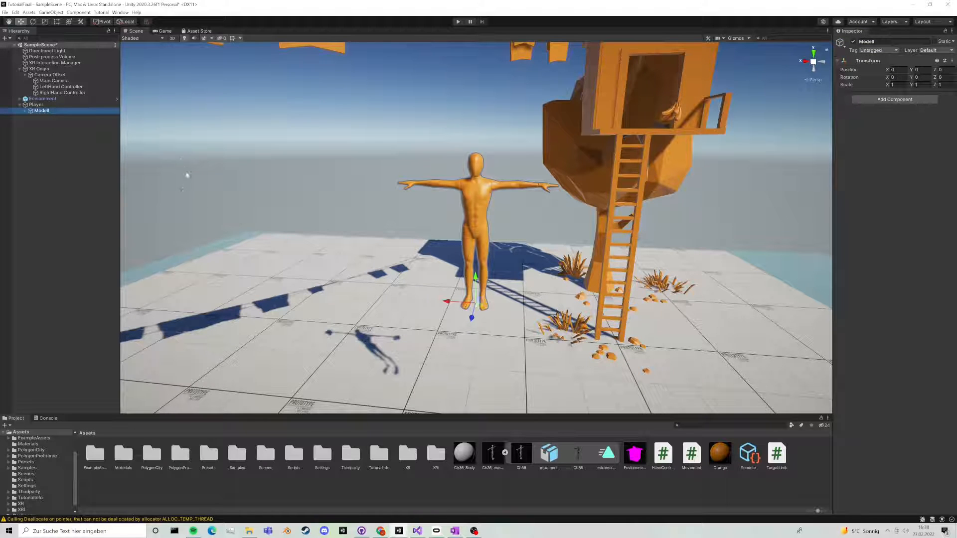
Step: Find the Animation Rigging package in the Unity Registry by searching for "animation" and install it
{"action": "left_click", "coordinate": [121, 12]}
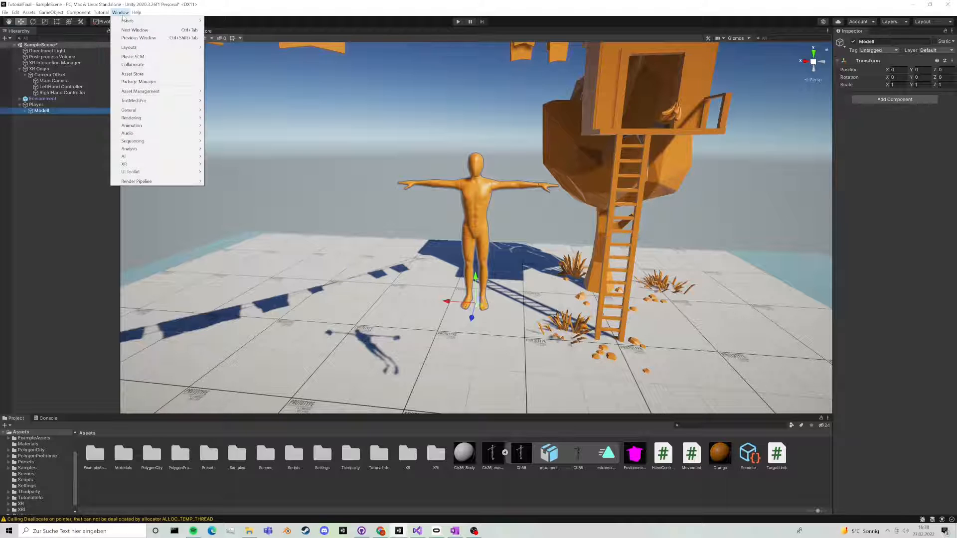
{"action": "mouse_move", "coordinate": [128, 31]}
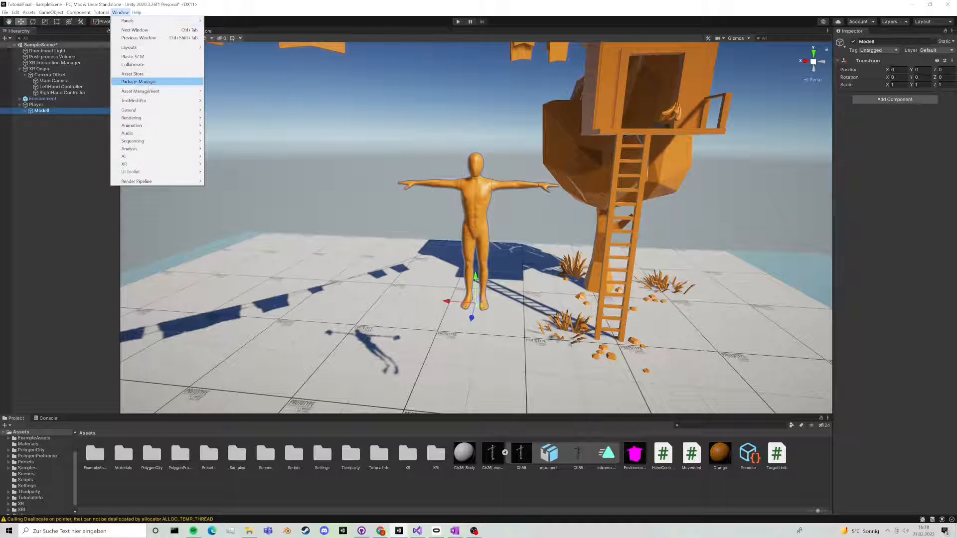
{"action": "left_click", "coordinate": [148, 83]}
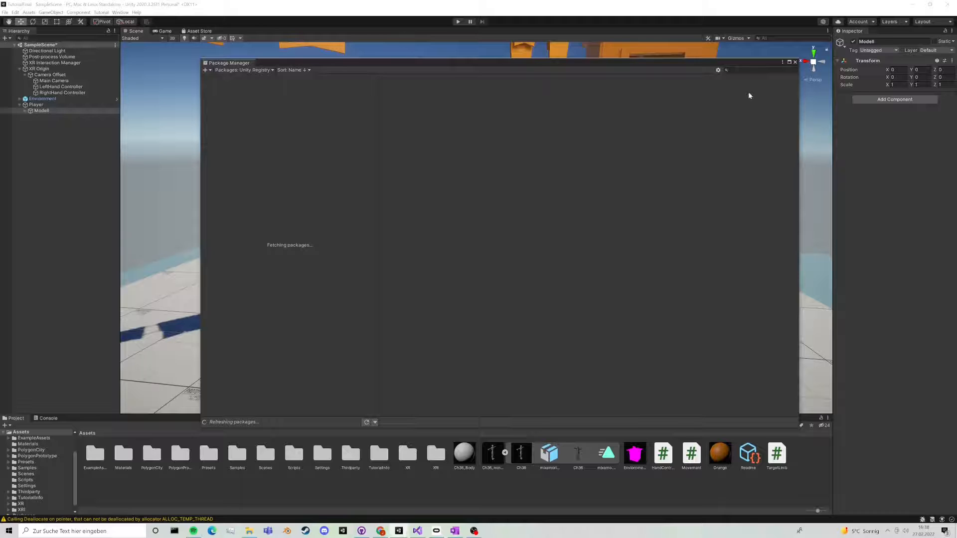
{"action": "left_click", "coordinate": [764, 70]}
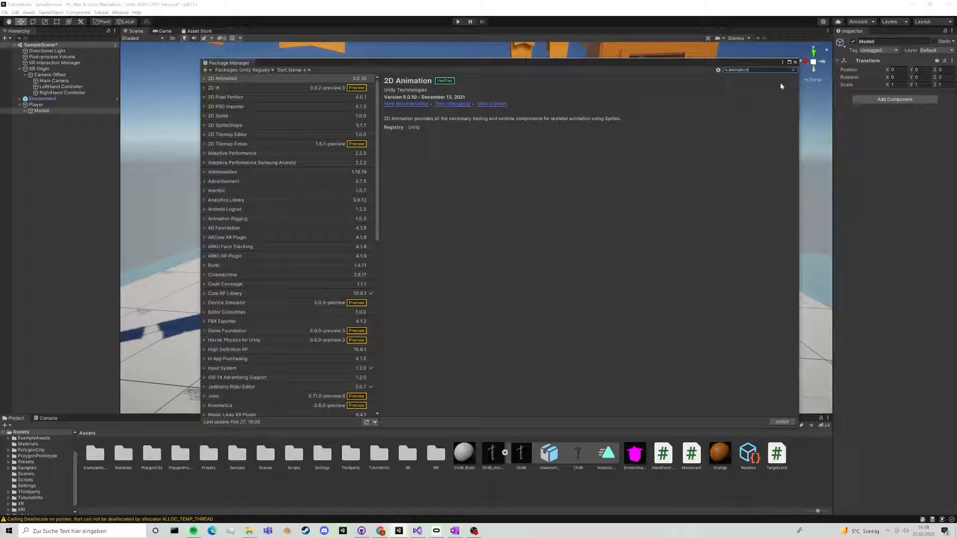
{"action": "left_click", "coordinate": [294, 89]}
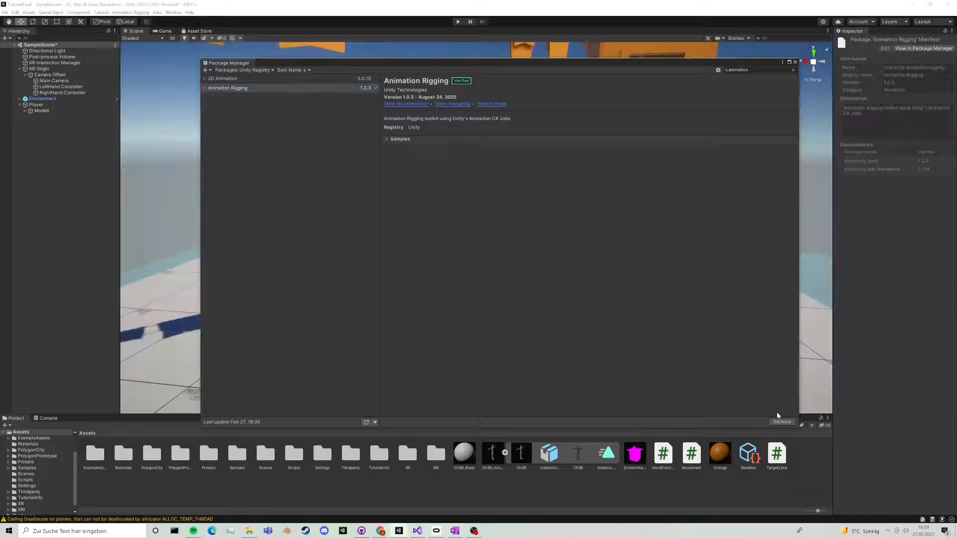
{"action": "left_click", "coordinate": [795, 62]}
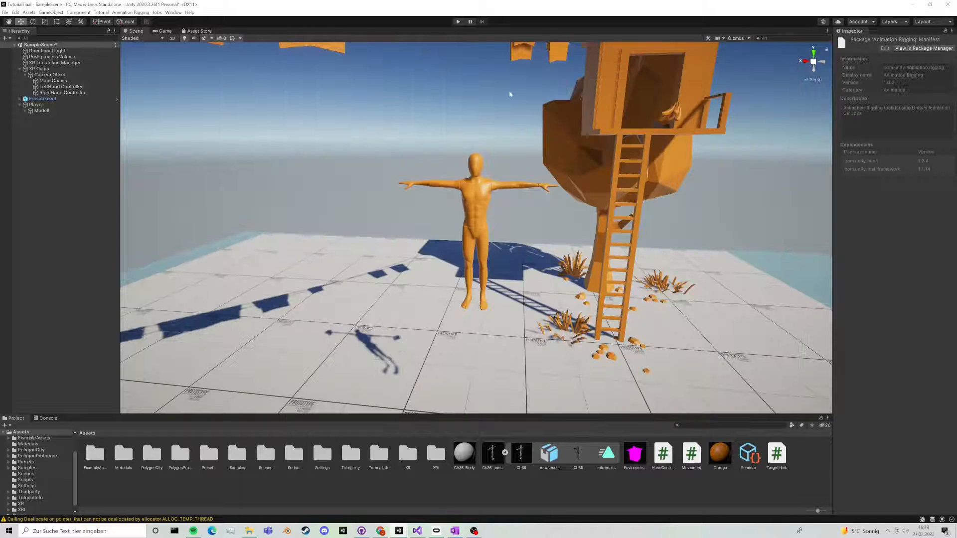
Step: Run Bone Renderer Setup on Modell and set its scale to 1.21 on all three axes
{"action": "left_click", "coordinate": [54, 112]}
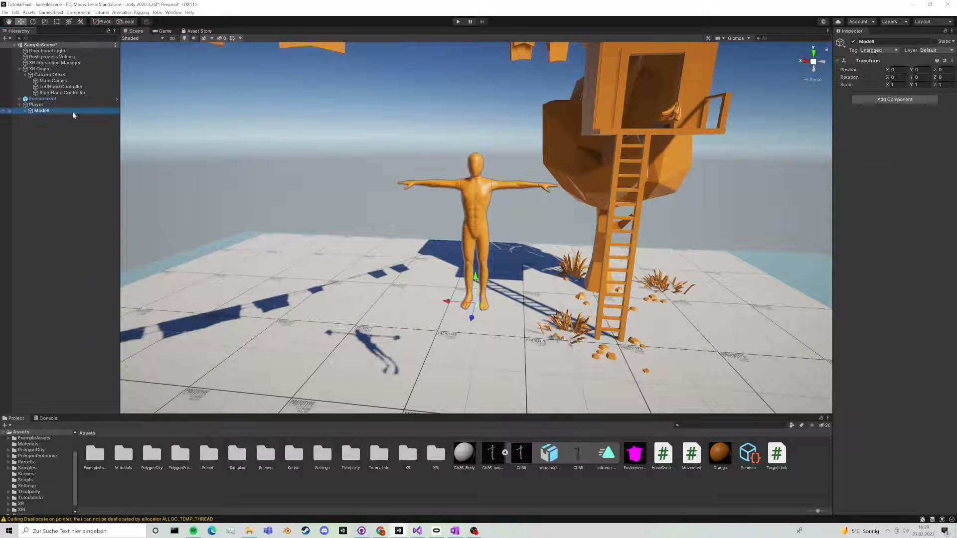
{"action": "left_click", "coordinate": [126, 12]}
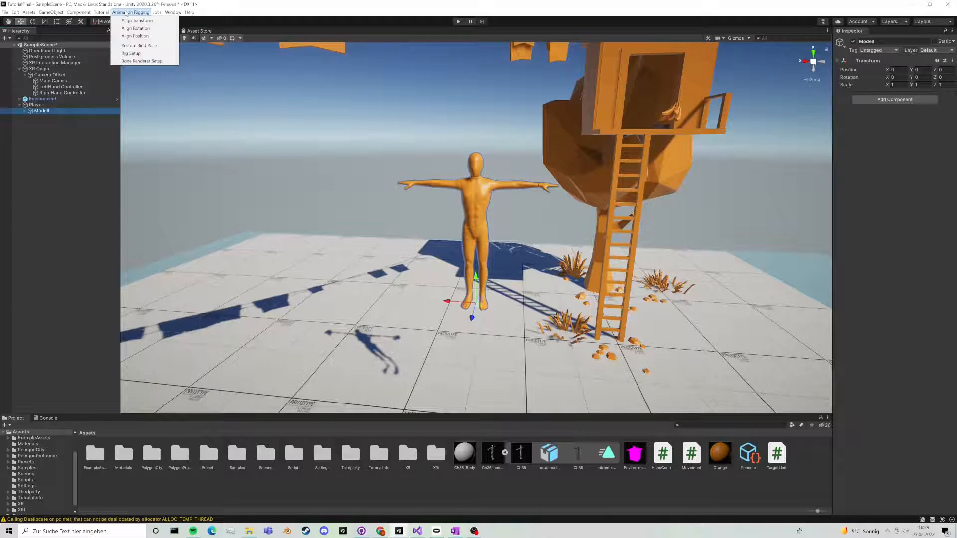
{"action": "left_click", "coordinate": [140, 61]}
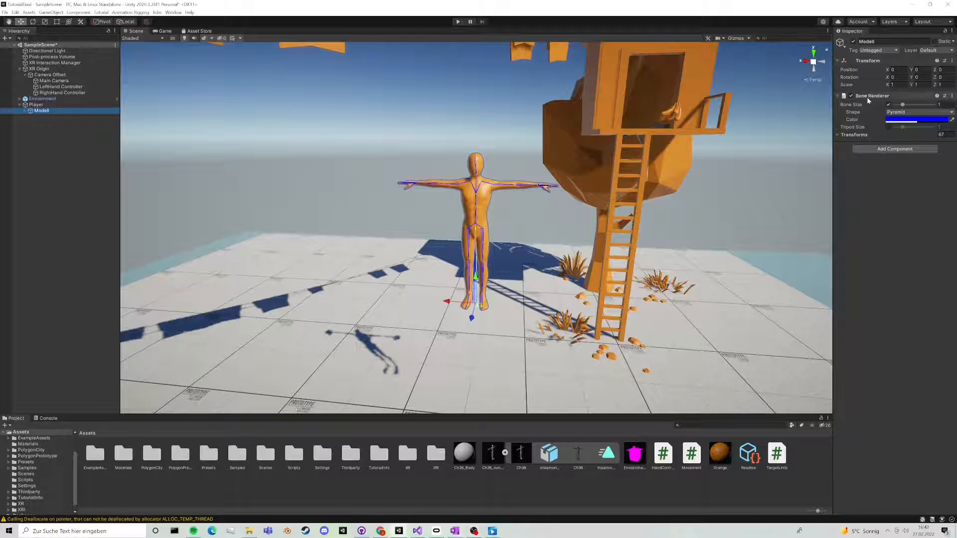
{"action": "left_click", "coordinate": [895, 85]}
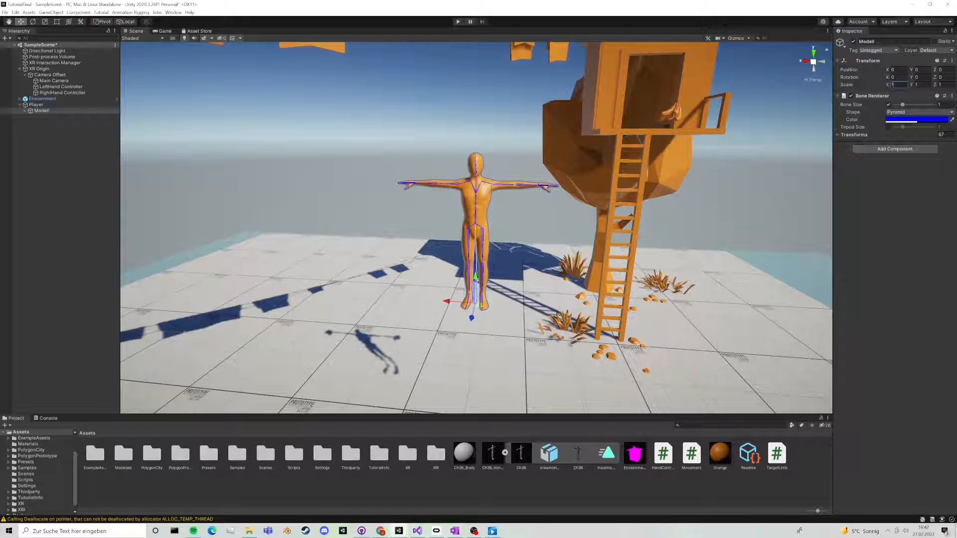
{"action": "type", "text": ".211.21"}
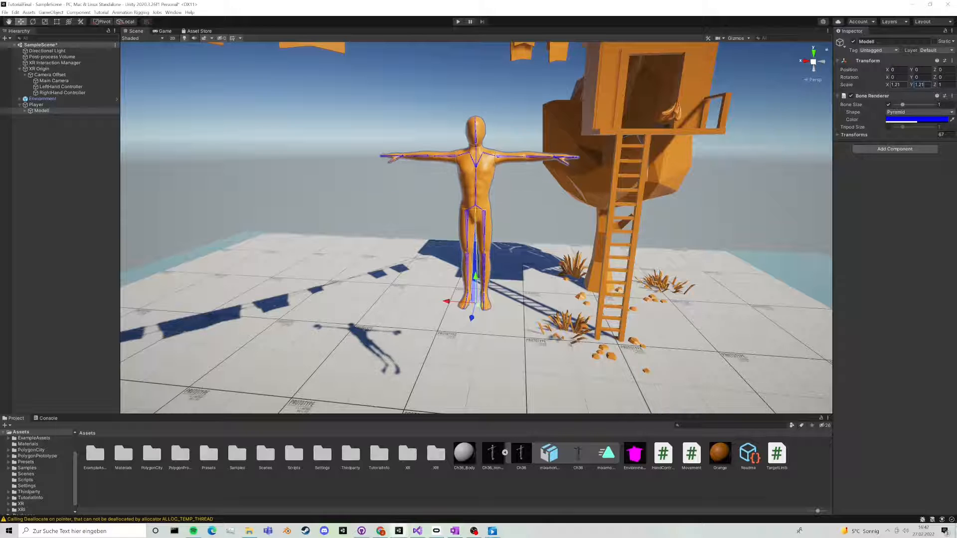
{"action": "type", "text": ".21"}
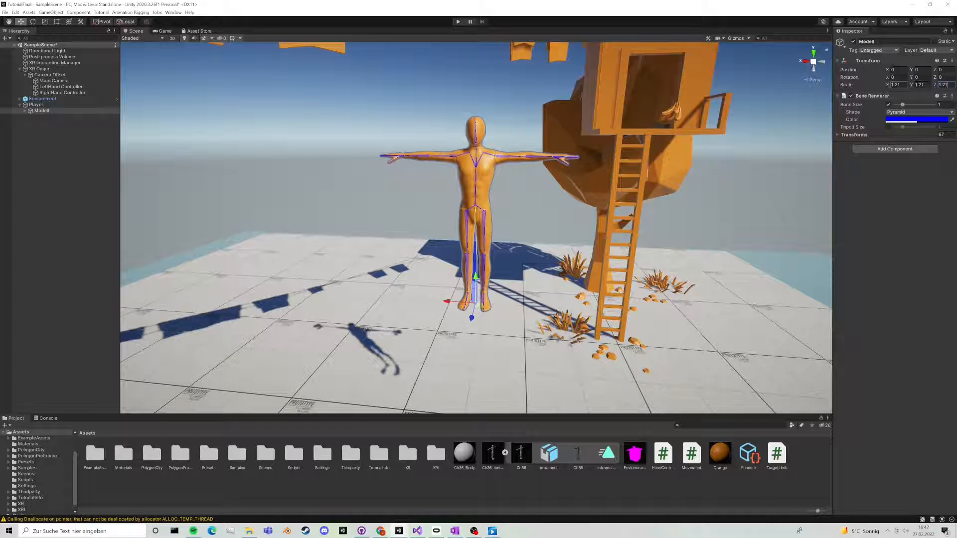
Step: Collapse both legs by setting the X and Y scale of the LeftUpLeg and RightUpLeg bones to 0
{"action": "left_click", "coordinate": [468, 218]}
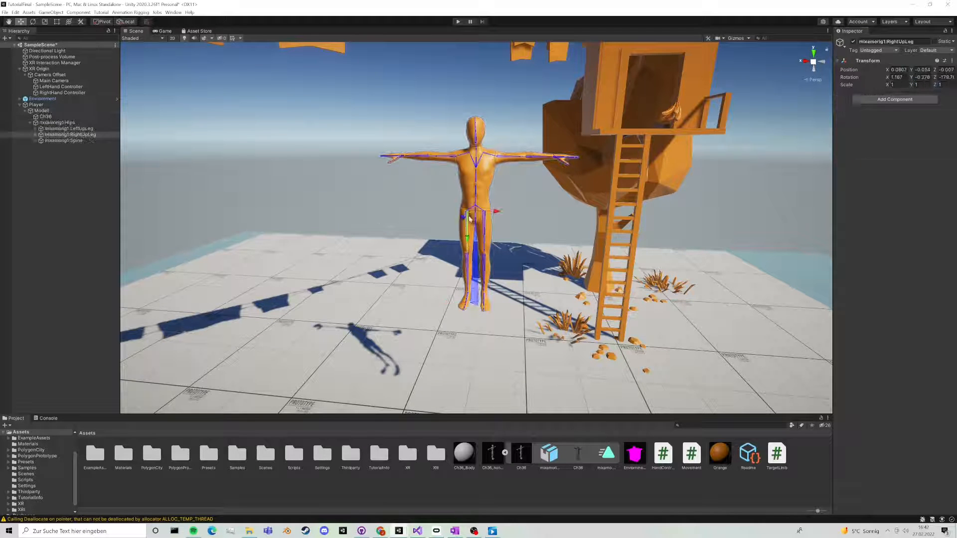
{"action": "left_click", "coordinate": [483, 227], "text": "shift"}
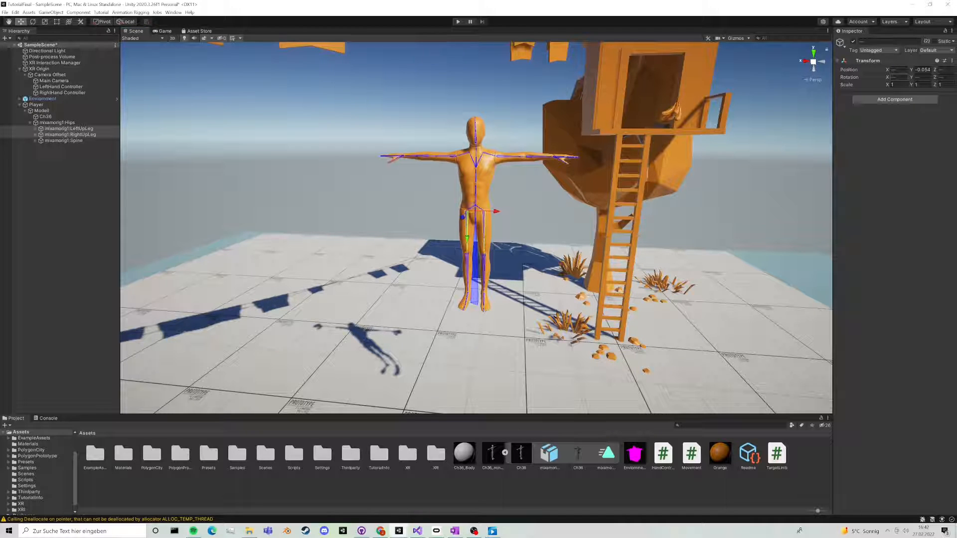
{"action": "type", "text": "0"}
{"action": "key", "text": "Tab"}
{"action": "type", "text": "0"}
{"action": "key", "text": "Tab"}
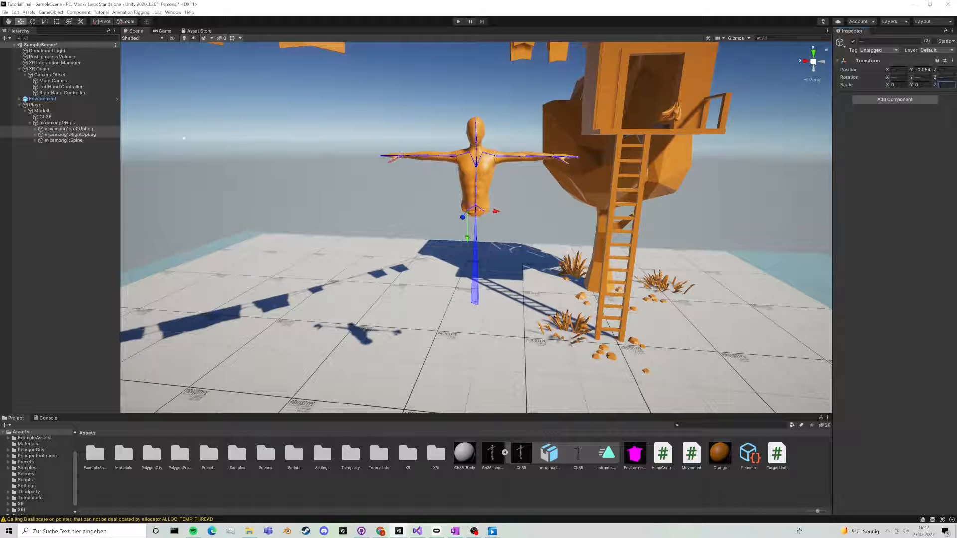
Step: Expand the Spine bone hierarchy and set the scale of the LeftArm and RightArm bones to 1.1 on all three axes
{"action": "left_click", "coordinate": [54, 141]}
{"action": "left_click", "coordinate": [35, 141]}
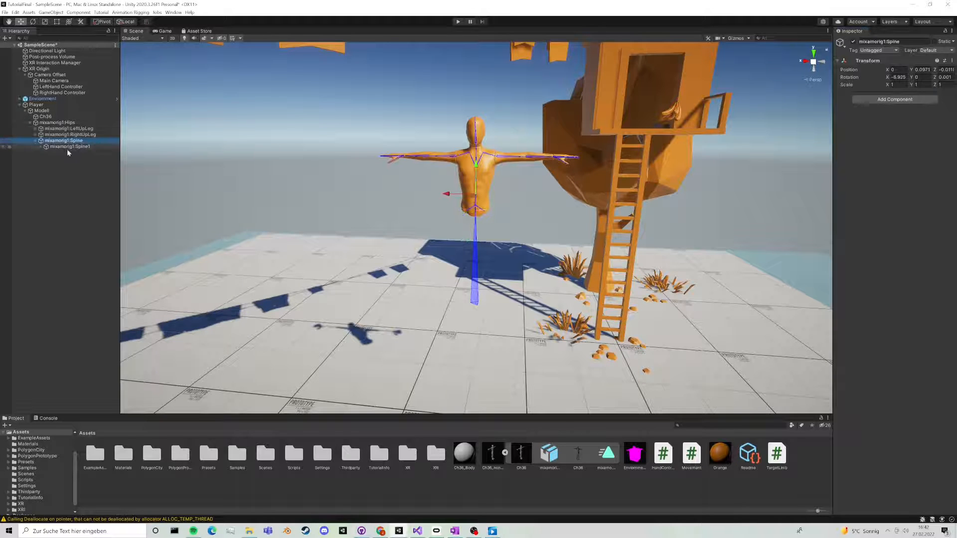
{"action": "left_click", "coordinate": [398, 158]}
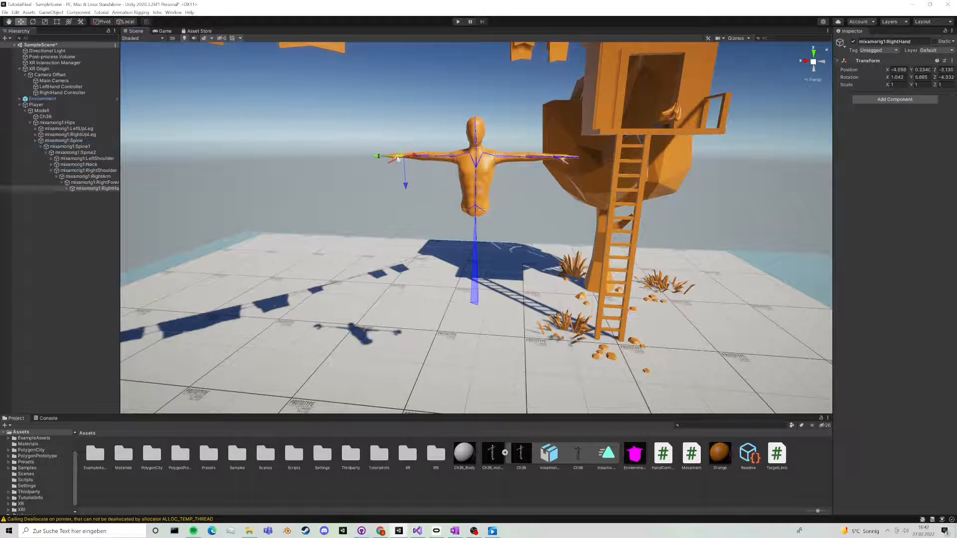
{"action": "left_click", "coordinate": [572, 156]}
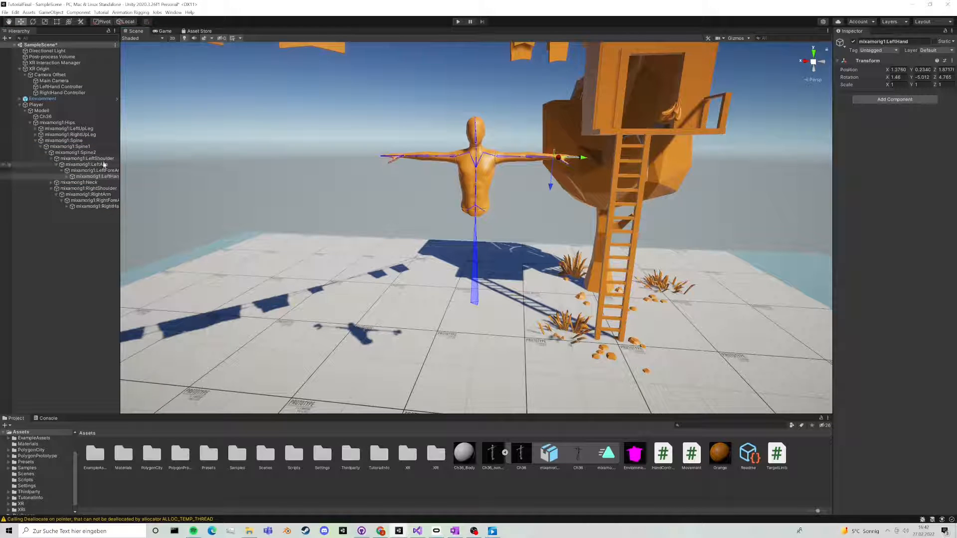
{"action": "left_click", "coordinate": [103, 164]}
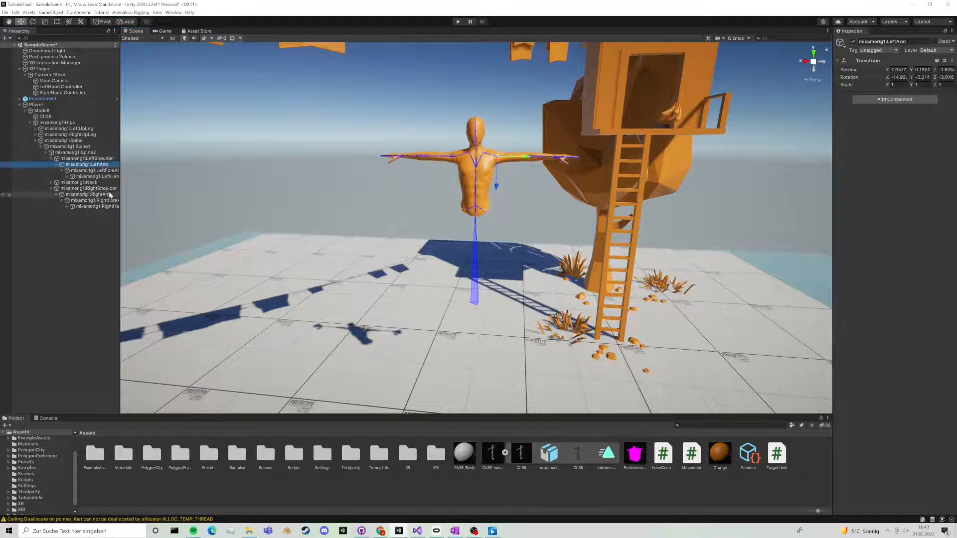
{"action": "left_click", "coordinate": [107, 195], "text": "ctrl"}
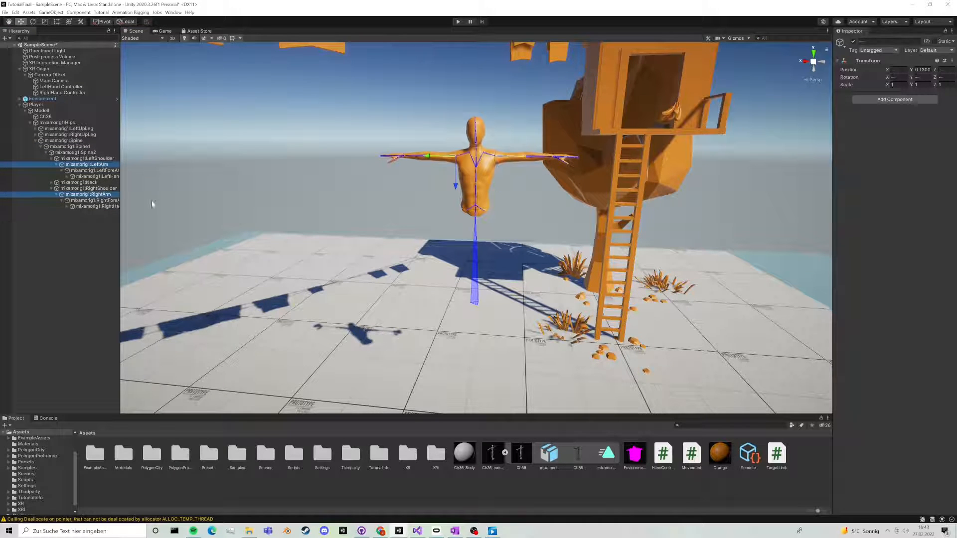
{"action": "left_click", "coordinate": [897, 84]}
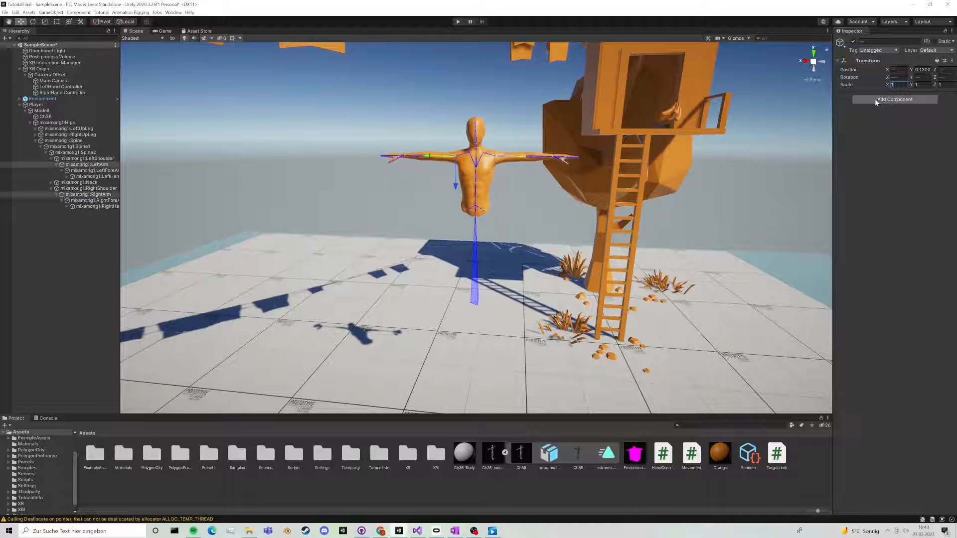
{"action": "type", "text": "1.1"}
{"action": "key", "text": "Tab"}
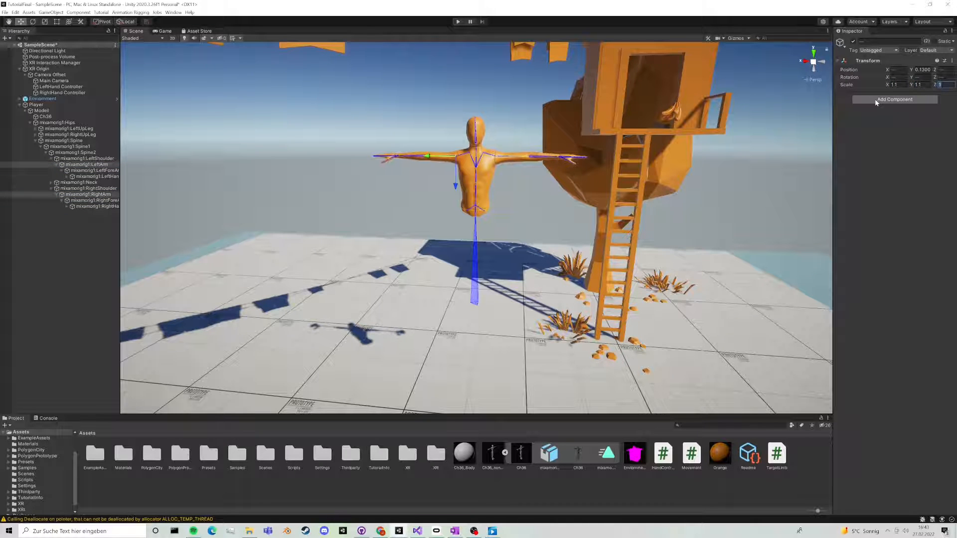
{"action": "type", "text": "1.1"}
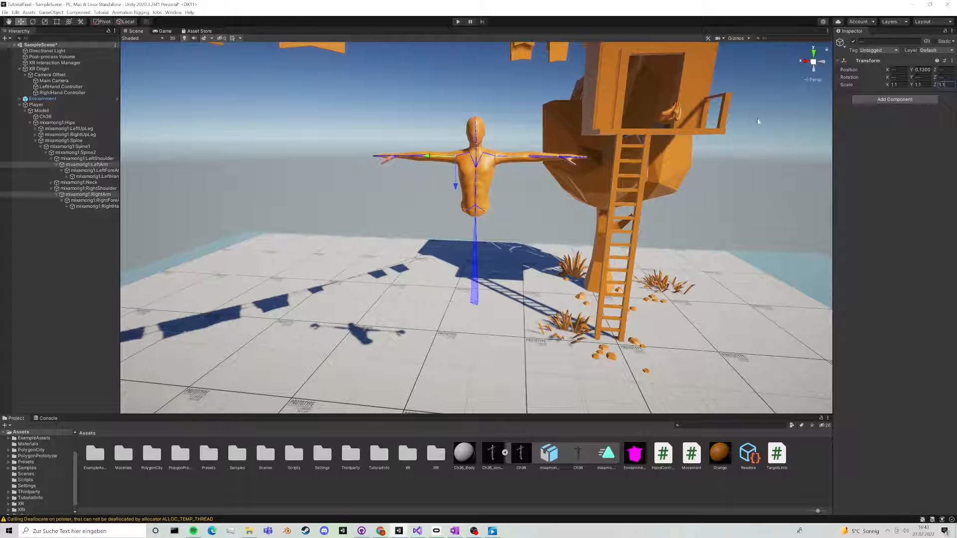
Step: Set the scale of the RightHand and LeftHand bones to 0.8 on all three axes
{"action": "left_click", "coordinate": [98, 206]}
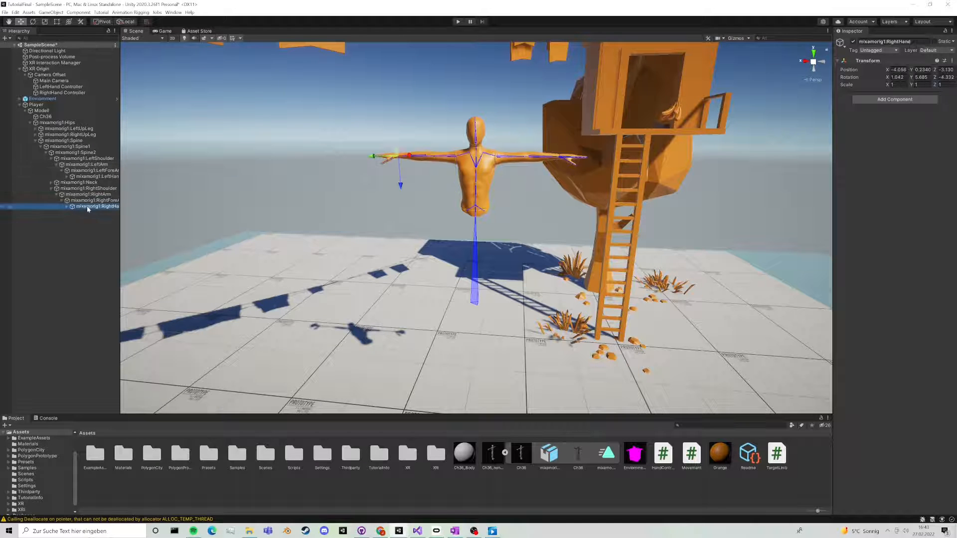
{"action": "left_click", "coordinate": [97, 176], "text": "ctrl"}
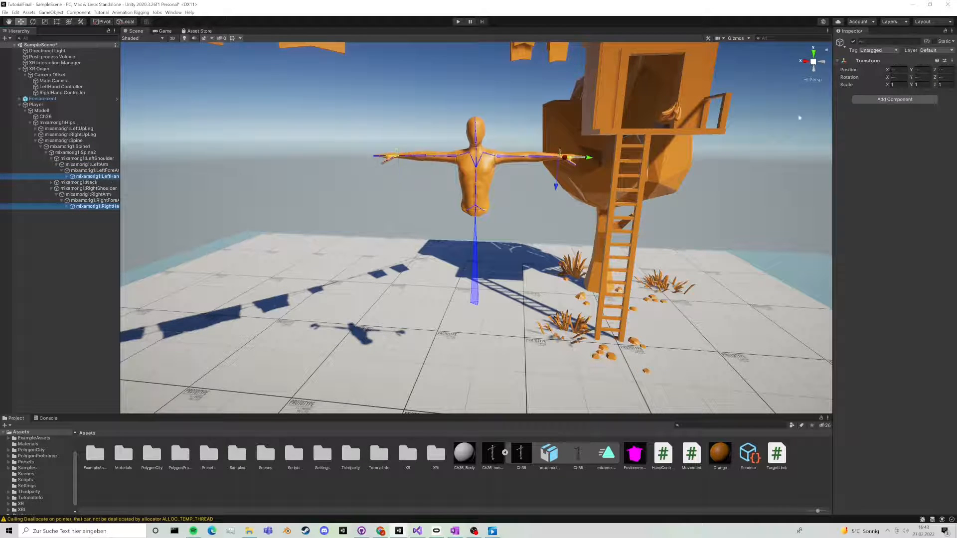
{"action": "type", "text": "0.8"}
{"action": "key", "text": "Tab"}
{"action": "type", "text": "0.8"}
{"action": "key", "text": "Tab"}
{"action": "type", "text": "0.8"}
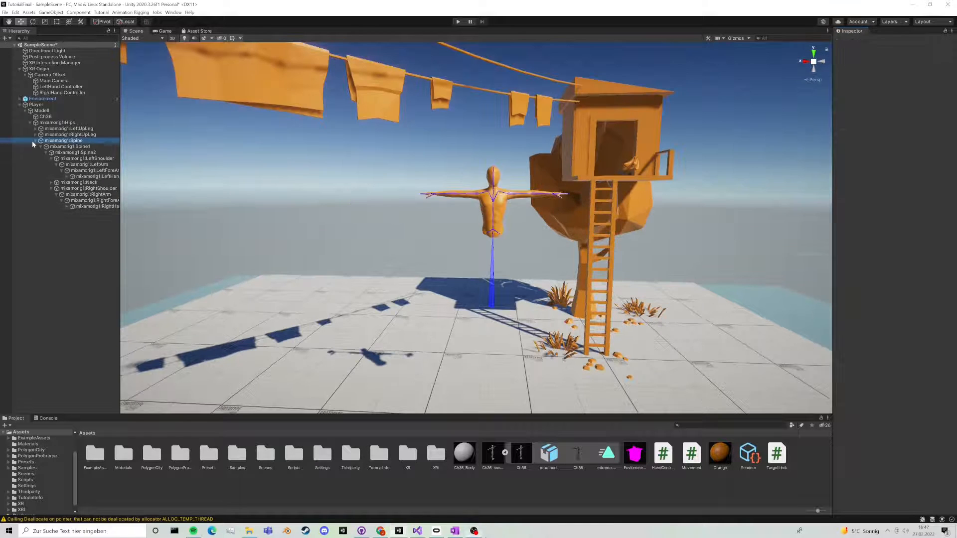
Step: Collapse the Spine bone hierarchy and run Rig Setup on Modell
{"action": "left_click", "coordinate": [32, 141]}
{"action": "key", "text": "Left"}
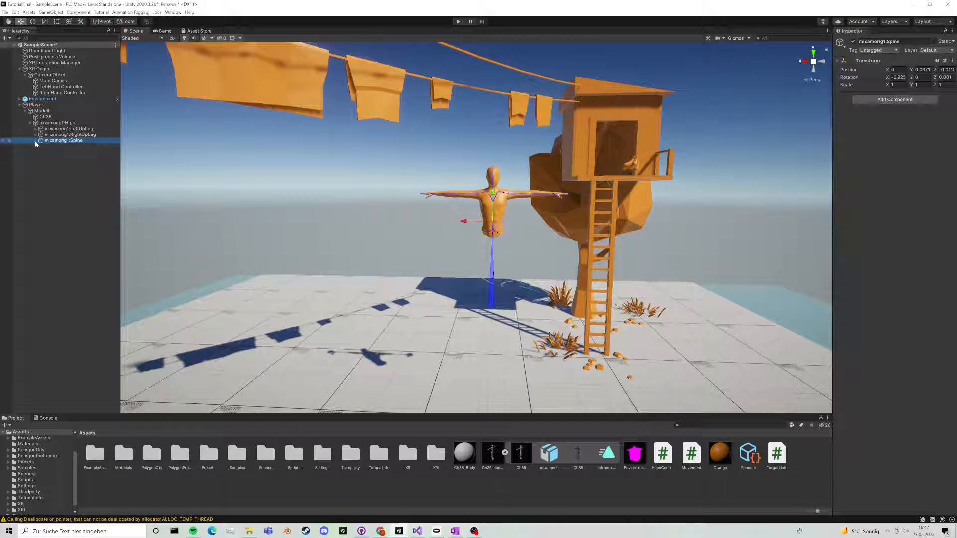
{"action": "left_click", "coordinate": [41, 111]}
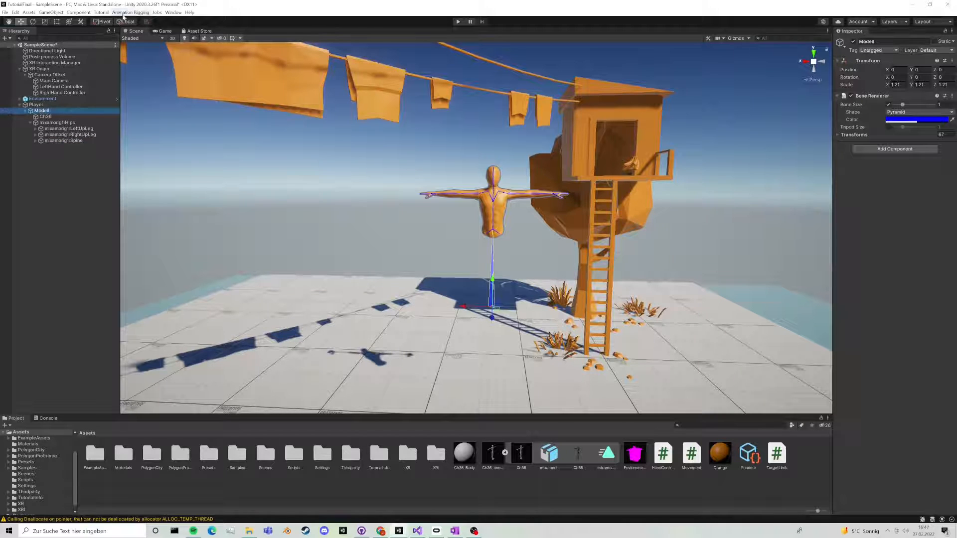
{"action": "left_click", "coordinate": [129, 13]}
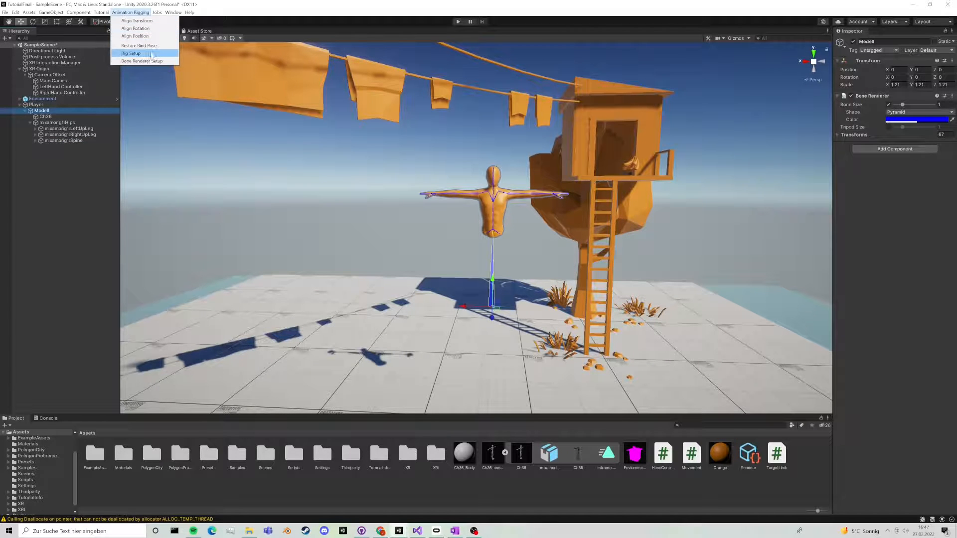
{"action": "left_click", "coordinate": [151, 53]}
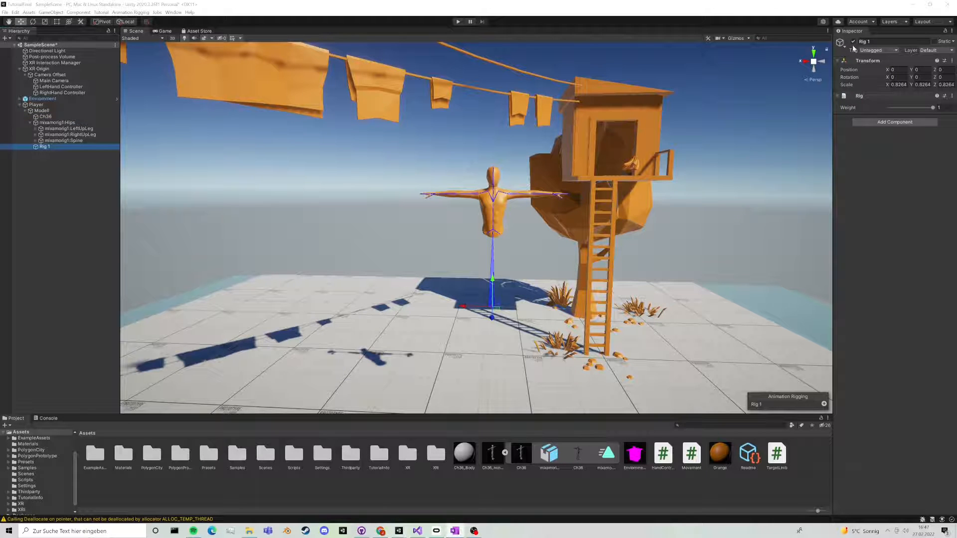
Step: Create an empty child object under Rig 1 and name it RHandIK-Constranit
{"action": "right_click", "coordinate": [50, 147]}
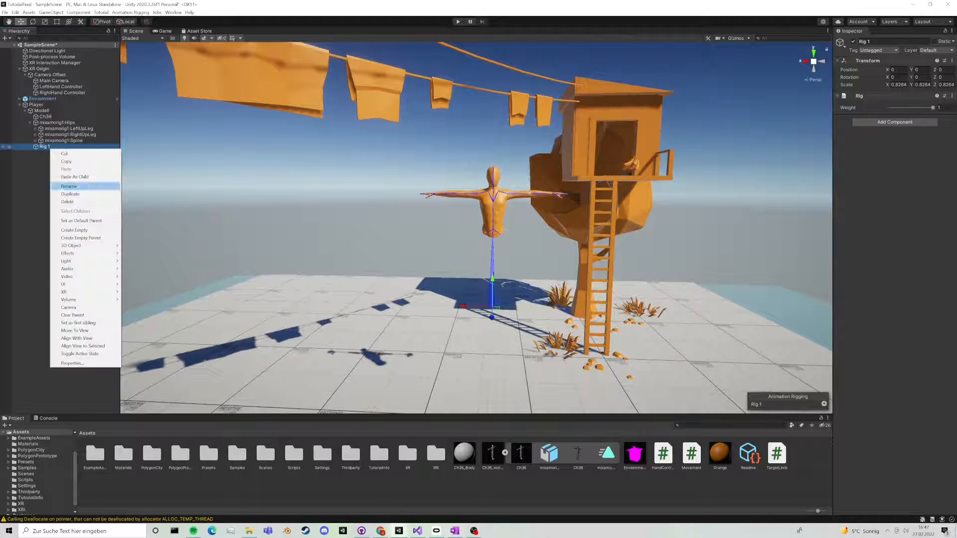
{"action": "left_click", "coordinate": [85, 231]}
{"action": "type", "text": "RH"}
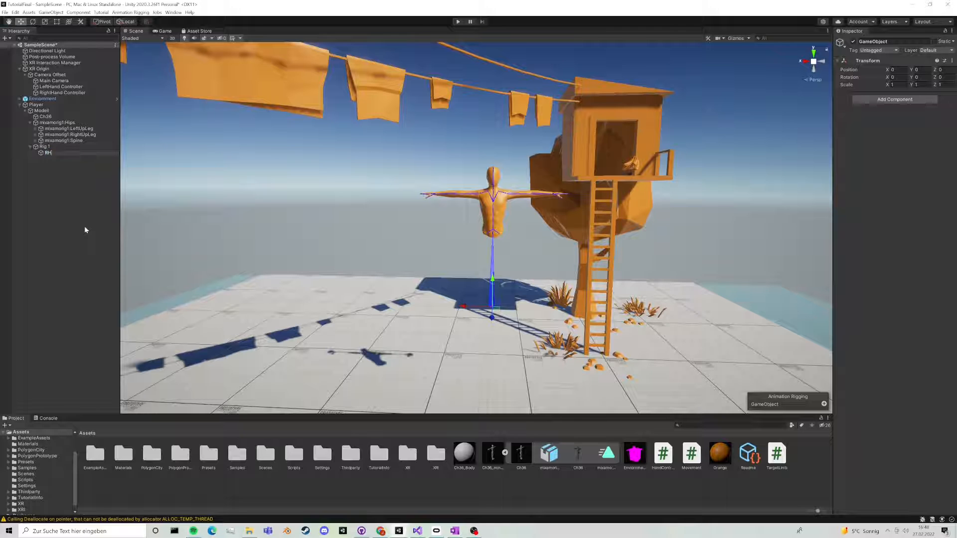
{"action": "type", "text": "andIK-Con"}
{"action": "key", "text": "Return"}
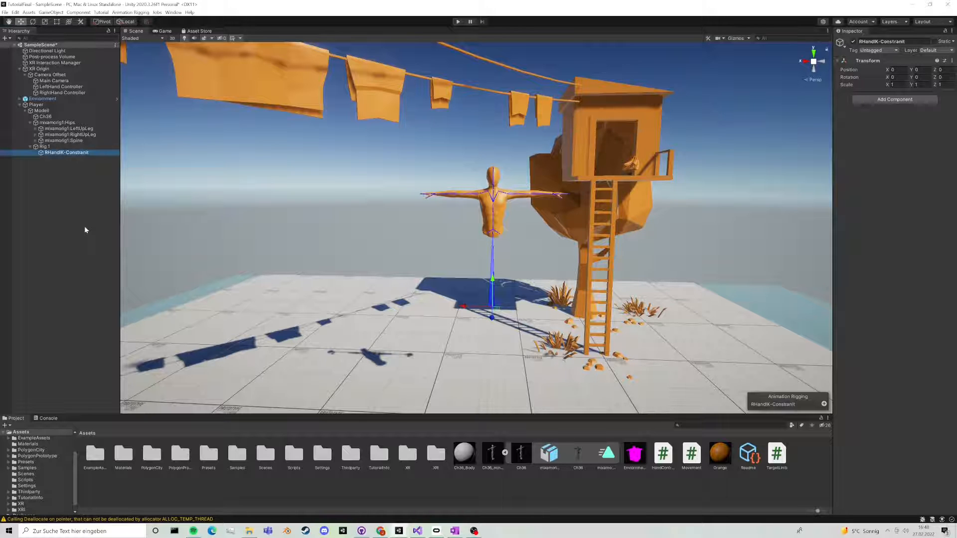
Step: Duplicate RHandIK-Constranit and rename the copy LHandIK-Constranit
{"action": "key", "text": "ctrl+d"}
{"action": "left_click", "coordinate": [883, 41]}
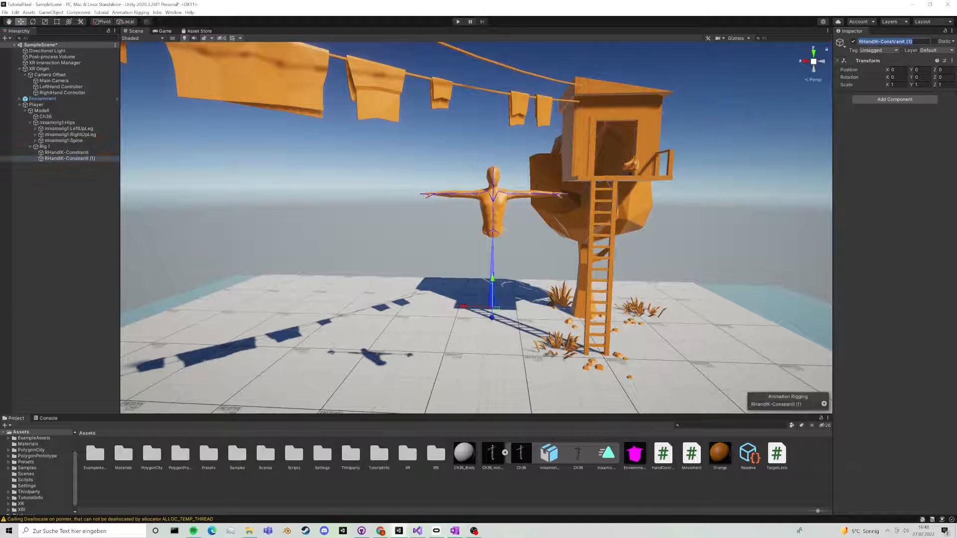
{"action": "key", "text": "Home"}
{"action": "key", "text": "Delete"}
{"action": "type", "text": "L"}
{"action": "left_click_drag", "start_coordinate": [913, 42], "coordinate": [905, 43]}
{"action": "key", "text": "BackSpace"}
{"action": "key", "text": "Return"}
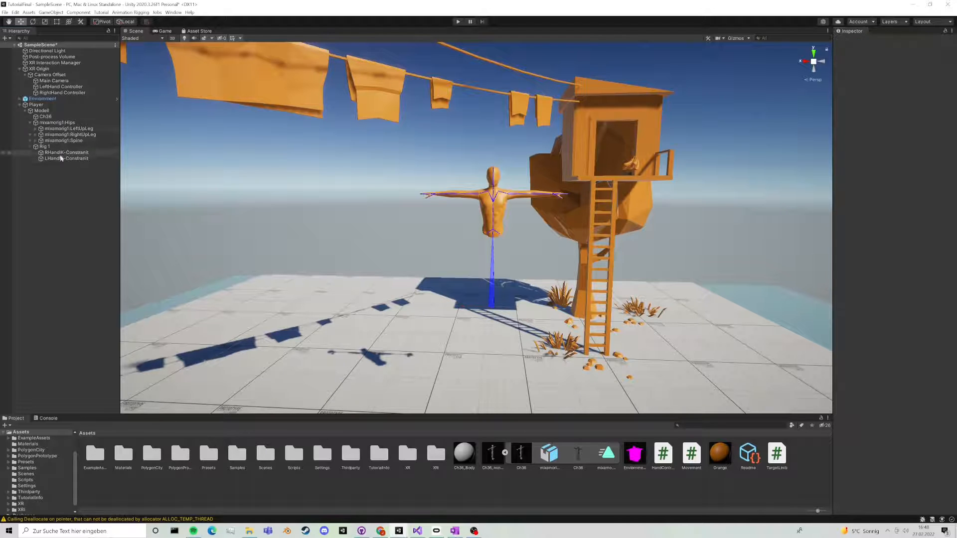
Step: Add a Two Bone IK Constraint component to both hand constraint objects at once
{"action": "left_click", "coordinate": [65, 158]}
{"action": "left_click", "coordinate": [65, 152], "text": "ctrl"}
{"action": "left_click", "coordinate": [879, 115]}
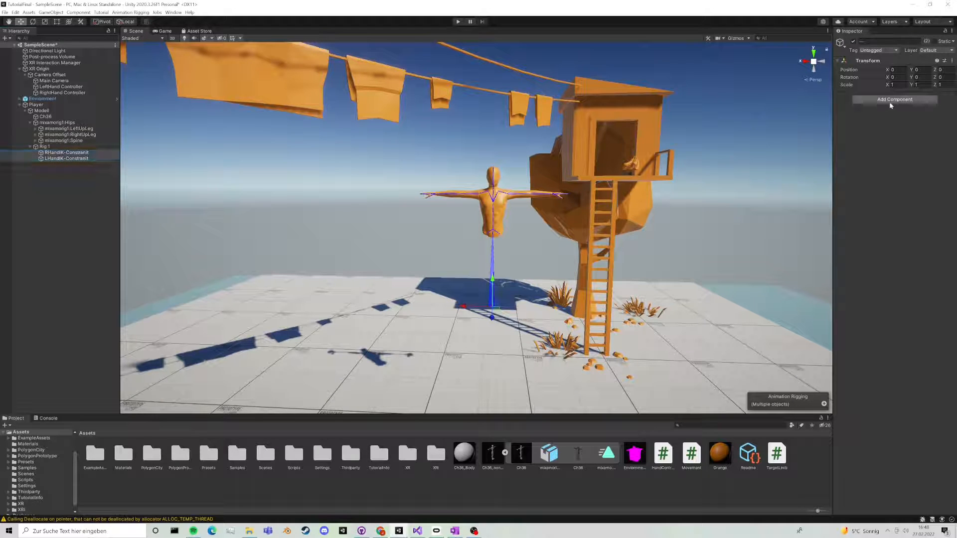
{"action": "left_click", "coordinate": [890, 101]}
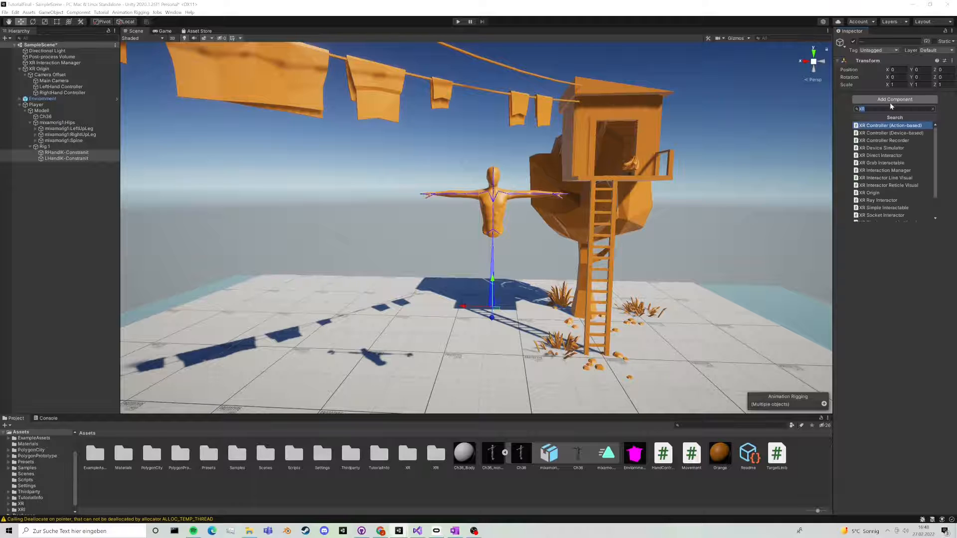
{"action": "type", "text": "two"}
{"action": "key", "text": "Return"}
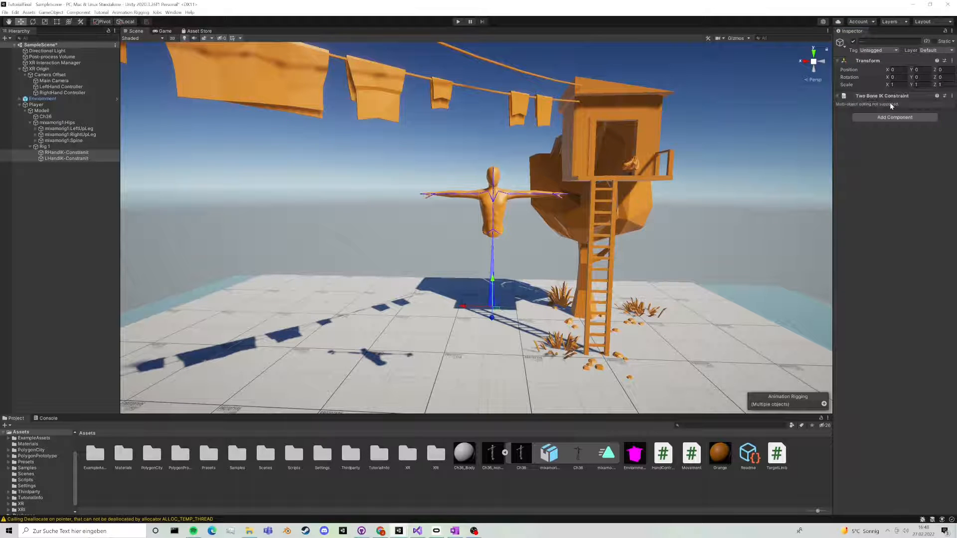
Step: Assign the RightHand bone as the Tip of RHandIK-Constranit and run Auto Setup from Tip Transform
{"action": "left_click", "coordinate": [76, 153]}
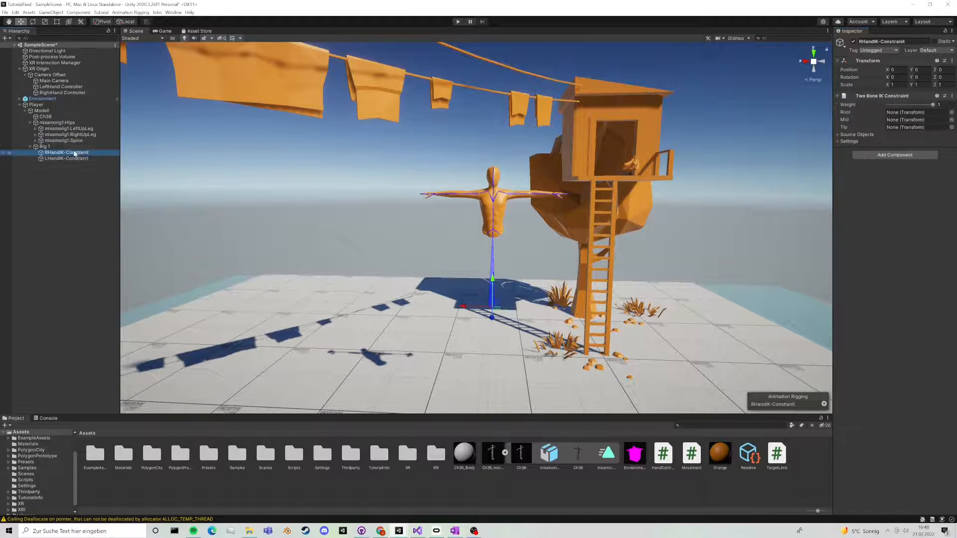
{"action": "scroll", "coordinate": [432, 179], "scroll_direction": "up", "scroll_amount": 2}
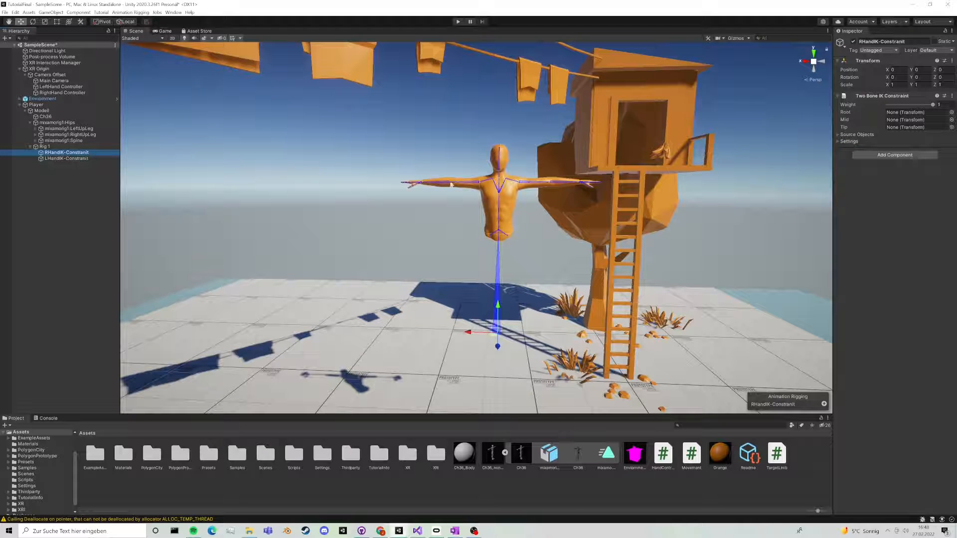
{"action": "left_click", "coordinate": [414, 185]}
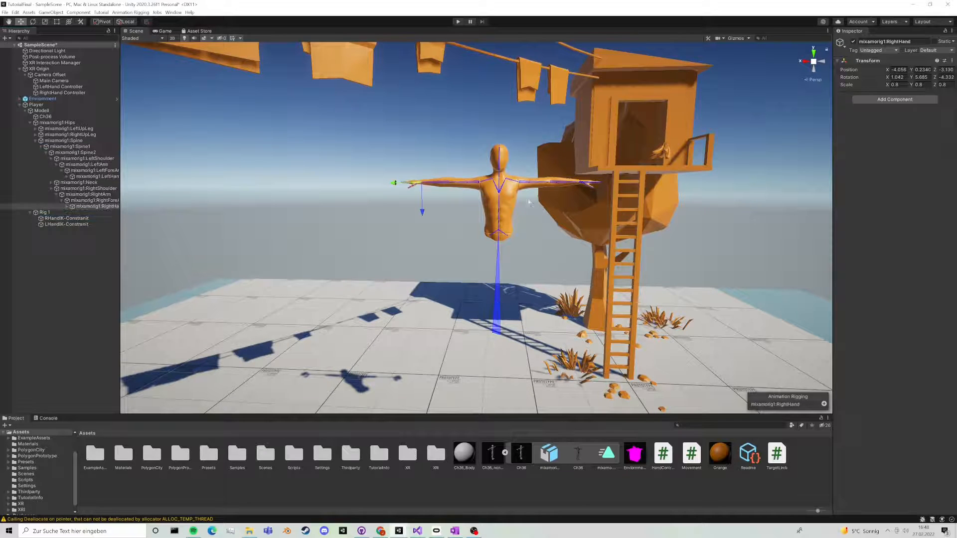
{"action": "middle_click_drag", "start_coordinate": [529, 203], "coordinate": [518, 217]}
{"action": "scroll", "coordinate": [518, 217], "scroll_direction": "up", "scroll_amount": 2}
{"action": "left_click", "coordinate": [66, 218]}
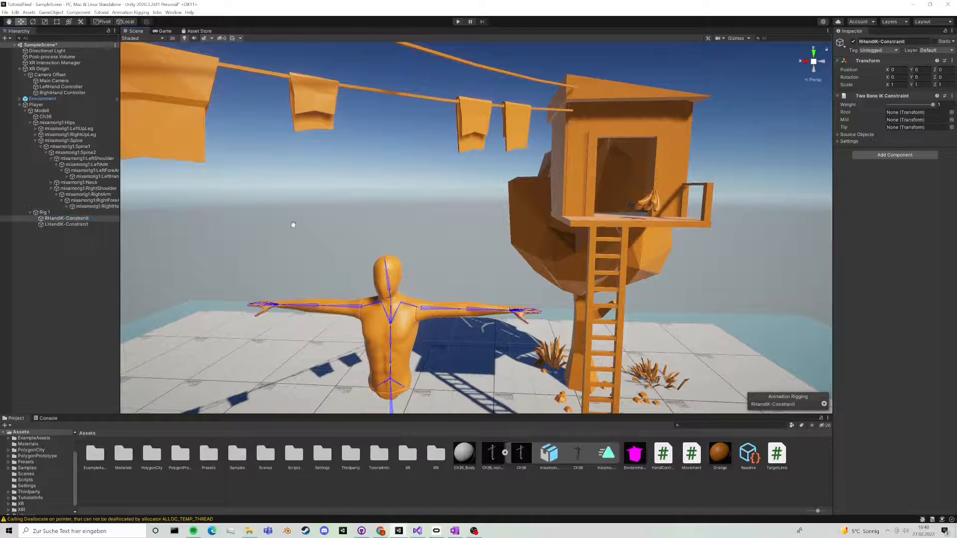
{"action": "key", "text": "f"}
{"action": "left_click_drag", "start_coordinate": [93, 209], "coordinate": [899, 129]}
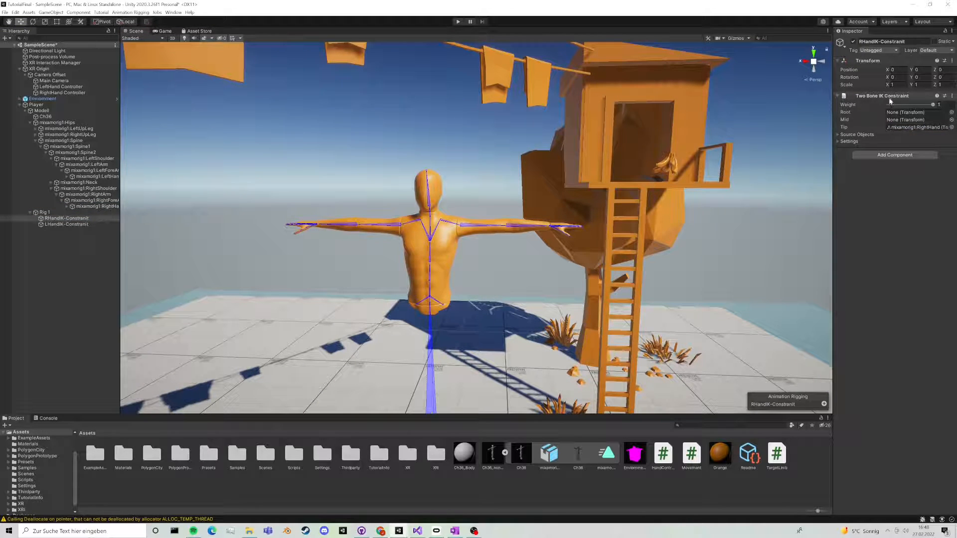
{"action": "right_click", "coordinate": [891, 96]}
{"action": "left_click", "coordinate": [909, 205]}
Step: Assign the LeftHand bone as the Tip of LHandIK-Constranit and run Auto Setup from Tip Transform
{"action": "left_click", "coordinate": [118, 225]}
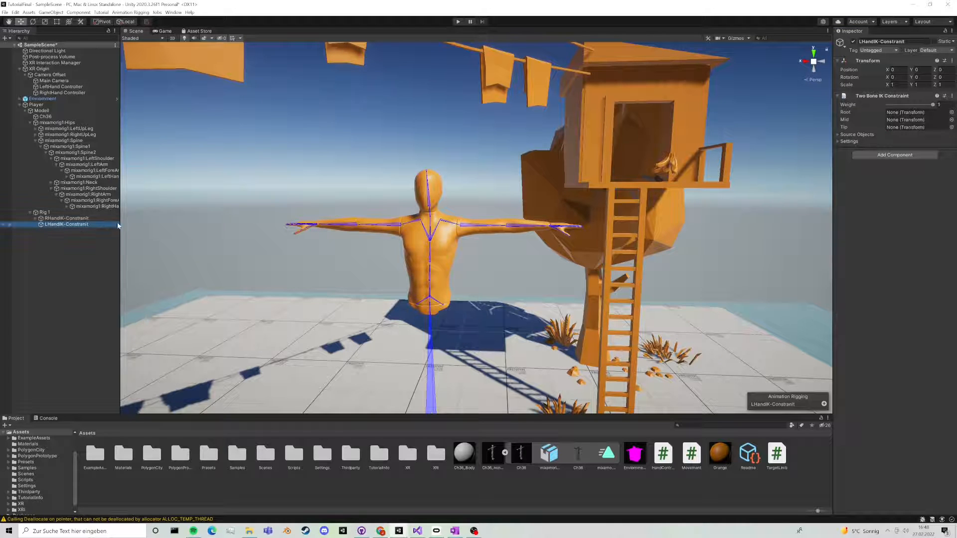
{"action": "left_click_drag", "start_coordinate": [95, 177], "coordinate": [923, 127]}
{"action": "left_click", "coordinate": [952, 95]}
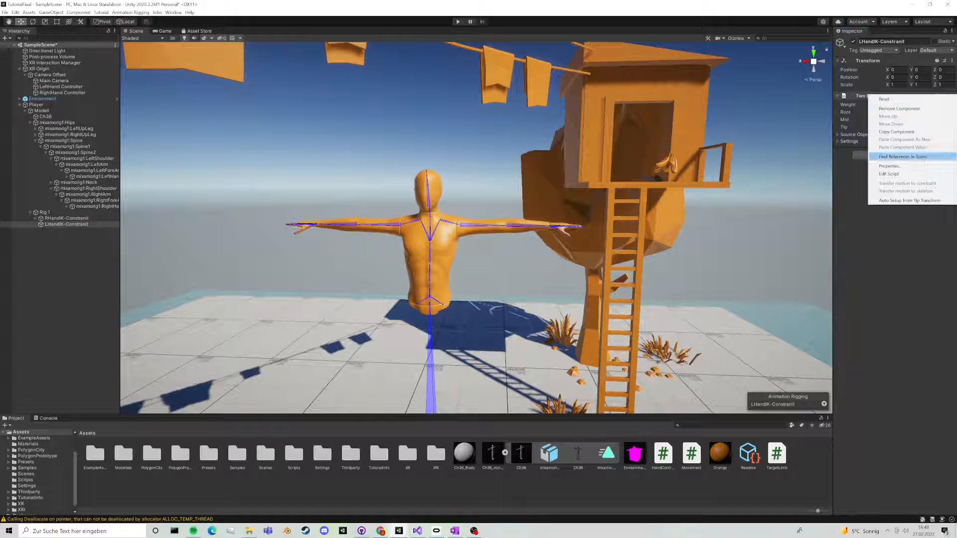
{"action": "left_click", "coordinate": [906, 201]}
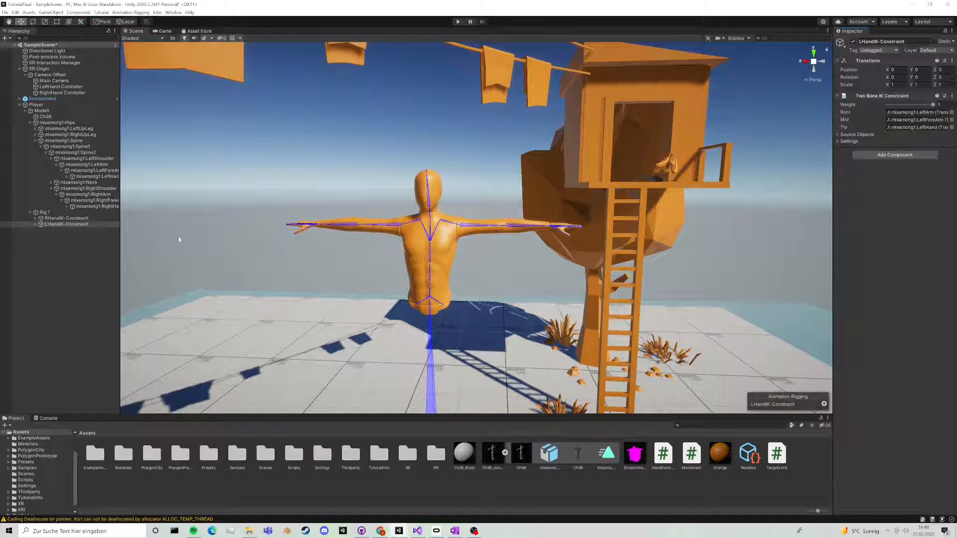
Step: Align the transform of LHandIK-Constranit_hint with the LeftForeArm bone
{"action": "left_click", "coordinate": [35, 218]}
{"action": "left_click", "coordinate": [34, 236]}
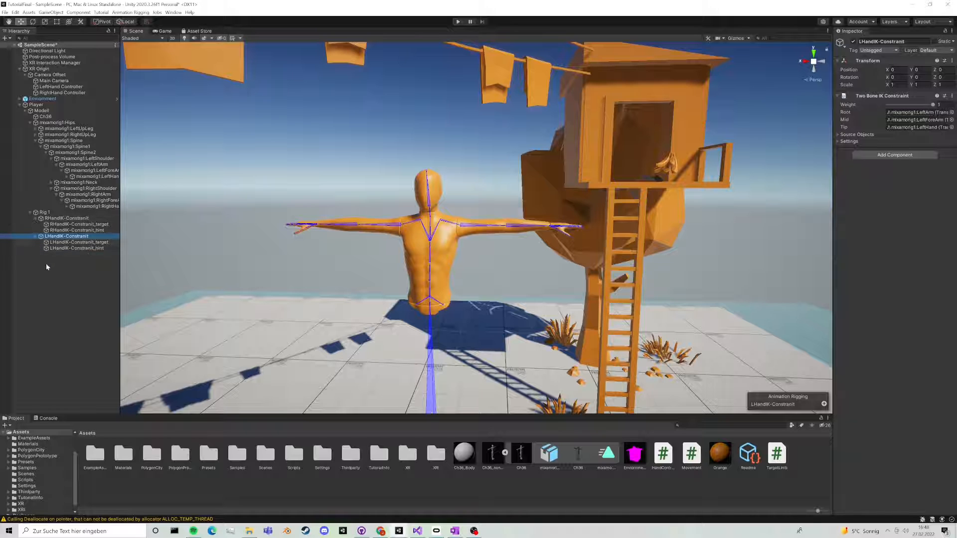
{"action": "left_click", "coordinate": [69, 249]}
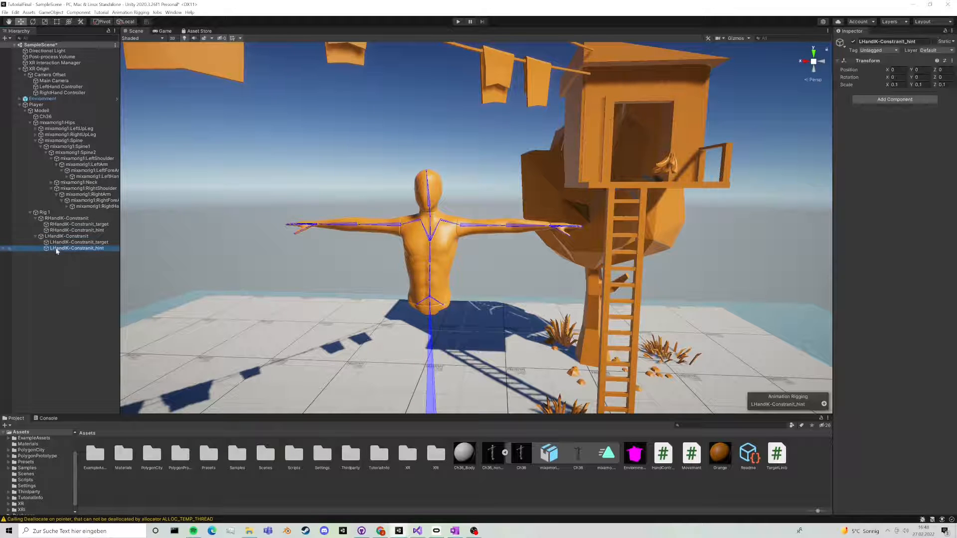
{"action": "left_click", "coordinate": [101, 170], "text": "ctrl"}
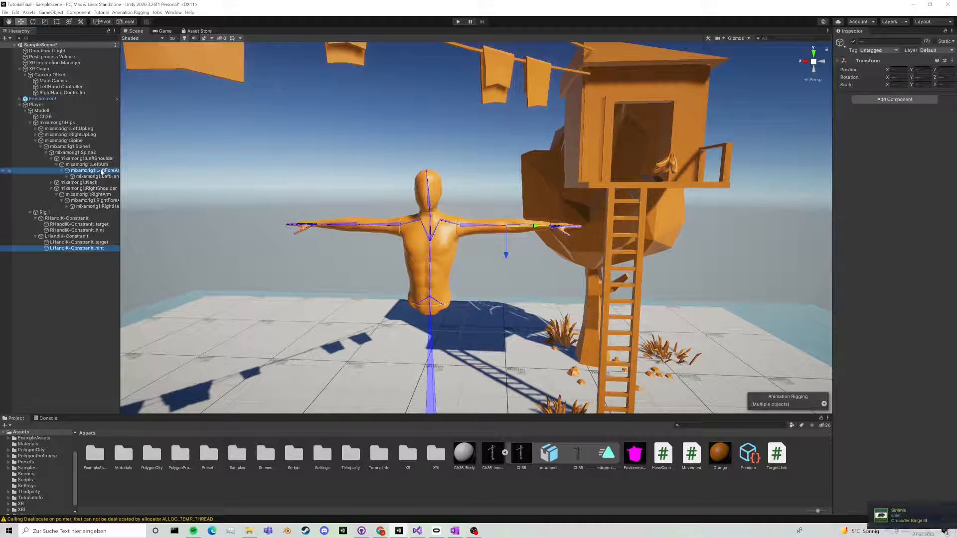
{"action": "left_click", "coordinate": [130, 12]}
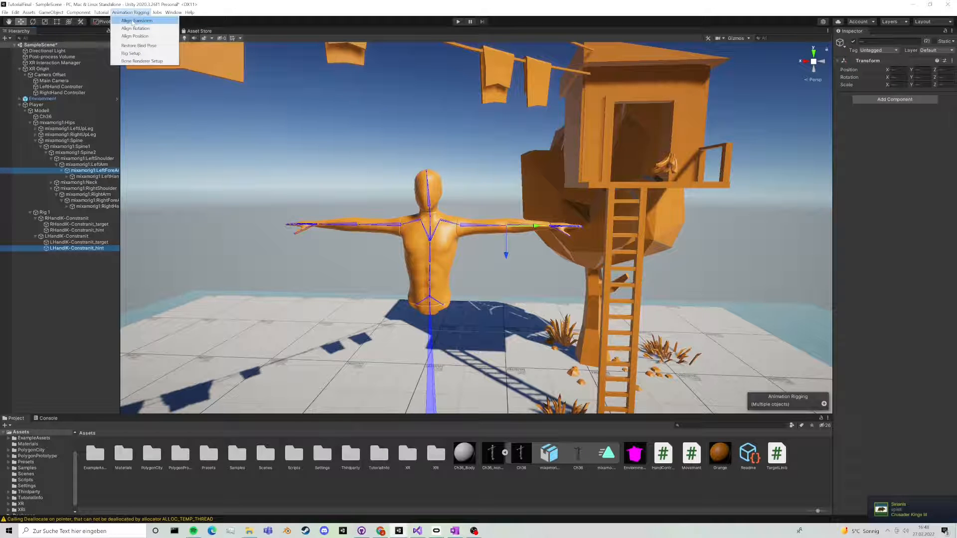
{"action": "left_click", "coordinate": [133, 21]}
{"action": "left_click", "coordinate": [88, 248]}
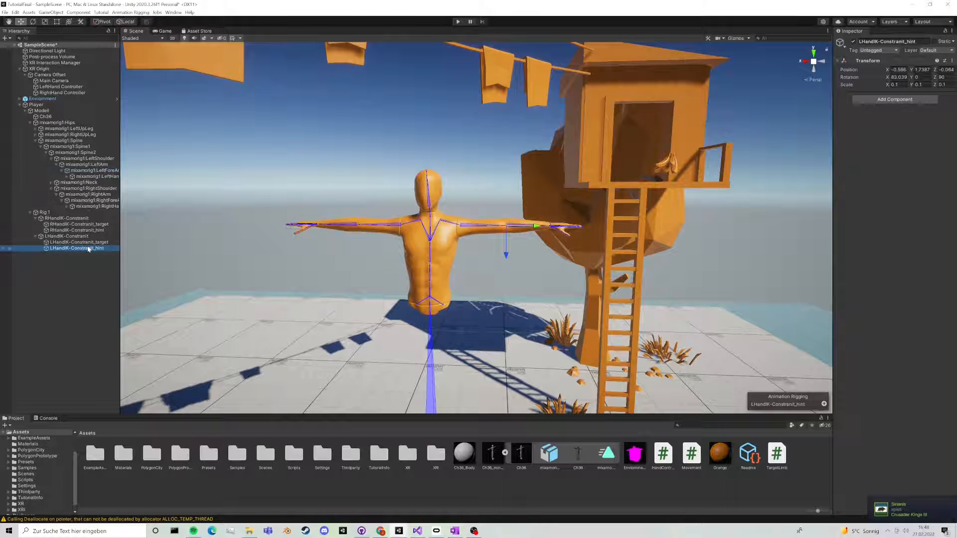
Step: Align the transform of RHandIK-Constranit_hint with the RightForeArm bone
{"action": "left_click", "coordinate": [85, 231]}
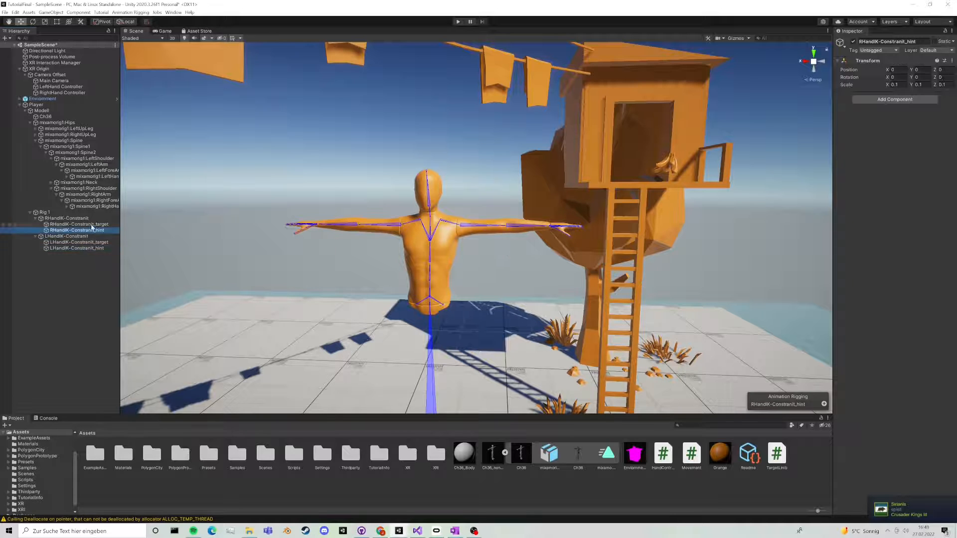
{"action": "left_click", "coordinate": [102, 201], "text": "ctrl"}
{"action": "left_click", "coordinate": [130, 12]}
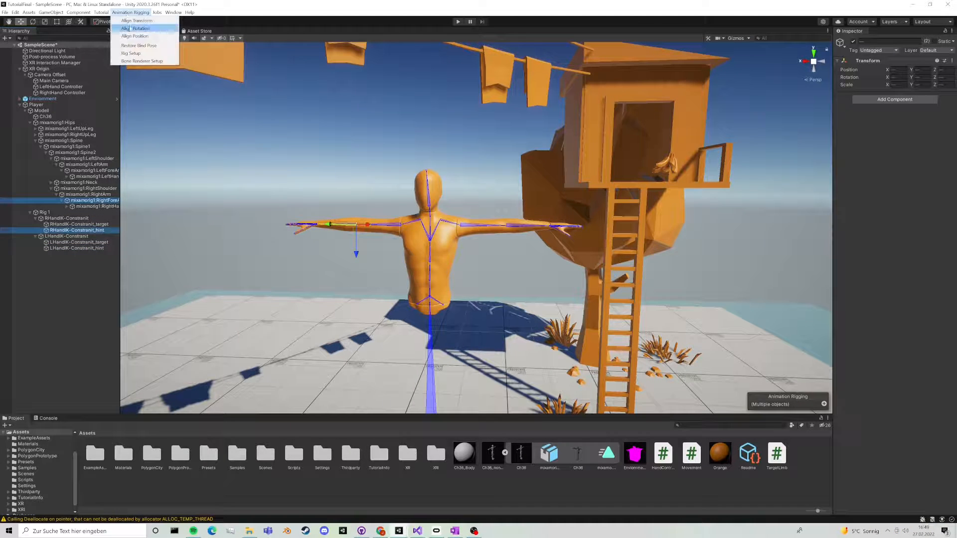
{"action": "left_click", "coordinate": [142, 22]}
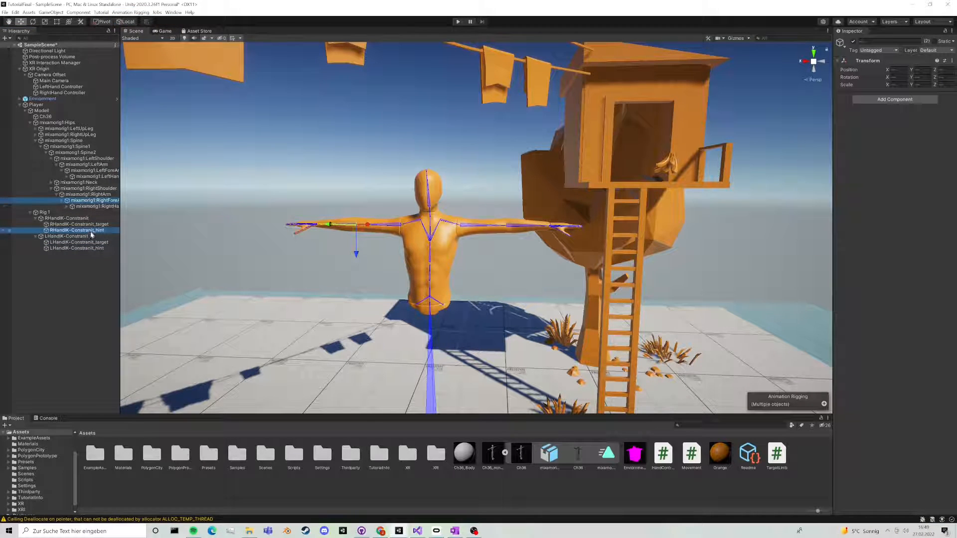
Step: Move both hand constraint hint objects together so they sit behind and slightly below the elbows
{"action": "left_click", "coordinate": [96, 249], "text": "ctrl"}
{"action": "right_click_drag", "start_coordinate": [539, 239], "coordinate": [309, 226]}
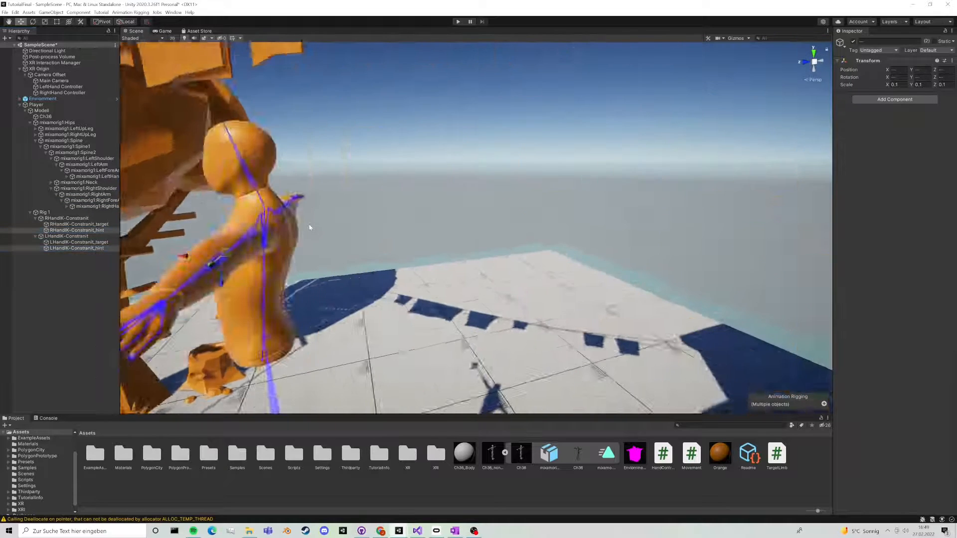
{"action": "scroll", "coordinate": [385, 249], "scroll_direction": "down", "scroll_amount": 4}
{"action": "left_click_drag", "start_coordinate": [376, 235], "coordinate": [403, 236]}
{"action": "left_click_drag", "start_coordinate": [431, 266], "coordinate": [429, 277]}
{"action": "left_click_drag", "start_coordinate": [429, 276], "coordinate": [641, 259], "text": "alt"}
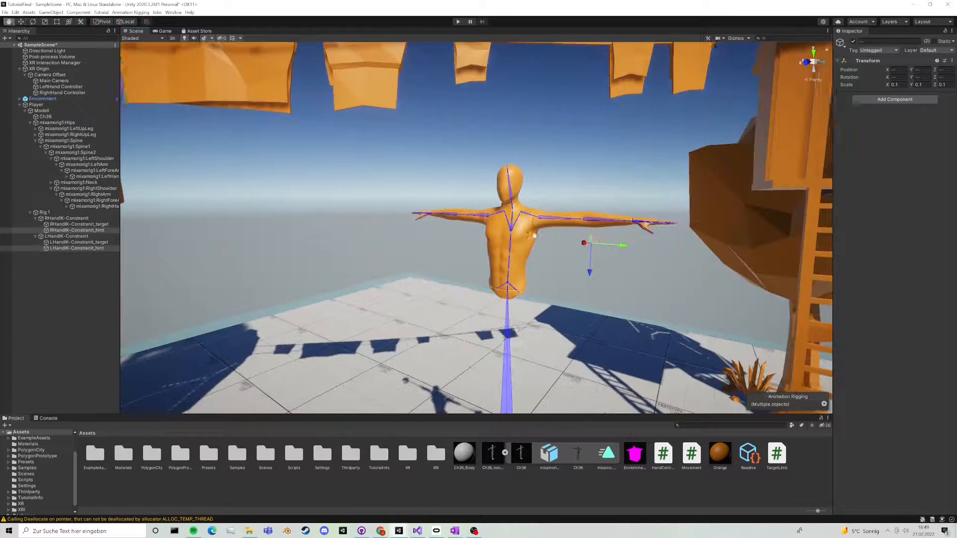
{"action": "left_click", "coordinate": [102, 249]}
{"action": "left_click", "coordinate": [110, 230]}
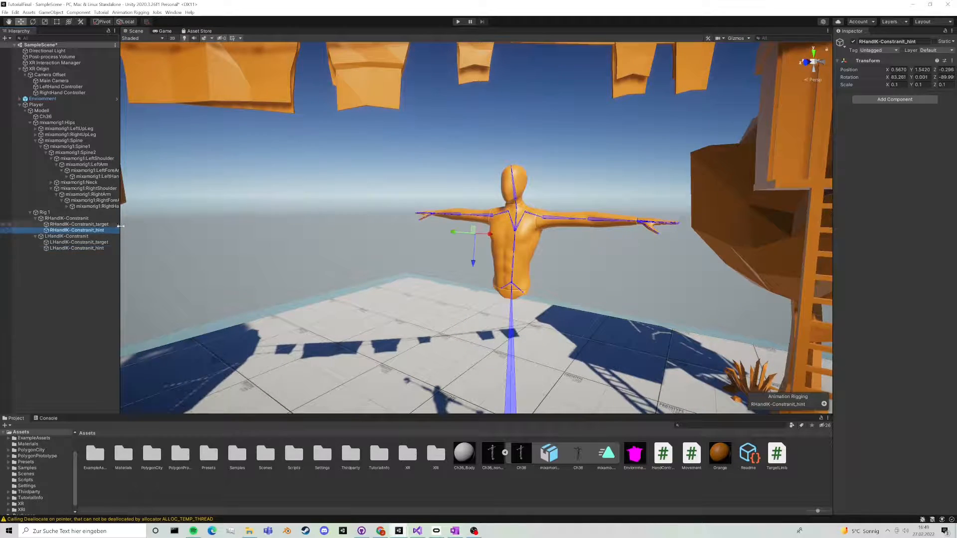
Step: Test the right arm's IK in play mode by moving RHandIK-Constranit_target up and outward to about shoulder height
{"action": "key", "text": "f"}
{"action": "middle_click_drag", "start_coordinate": [354, 212], "coordinate": [364, 214]}
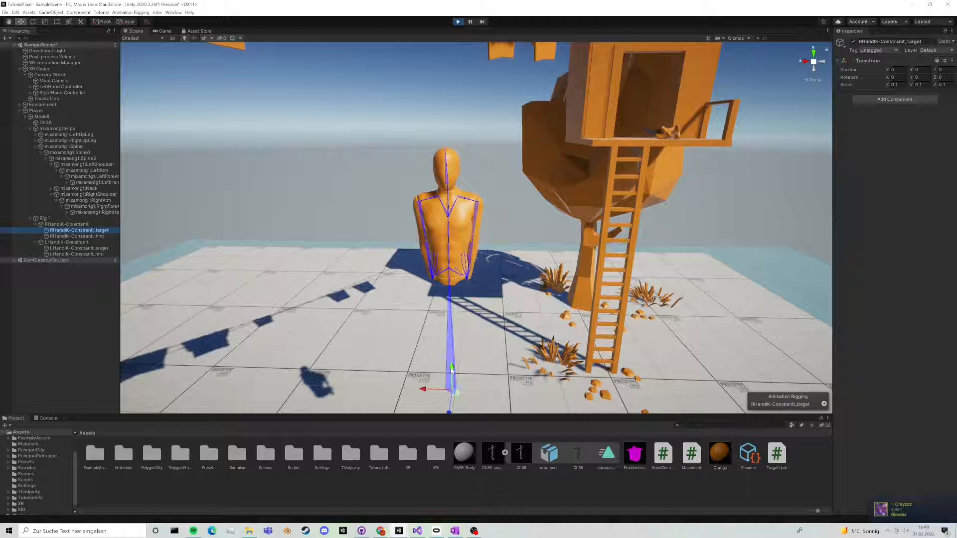
{"action": "left_click_drag", "start_coordinate": [451, 369], "coordinate": [353, 207]}
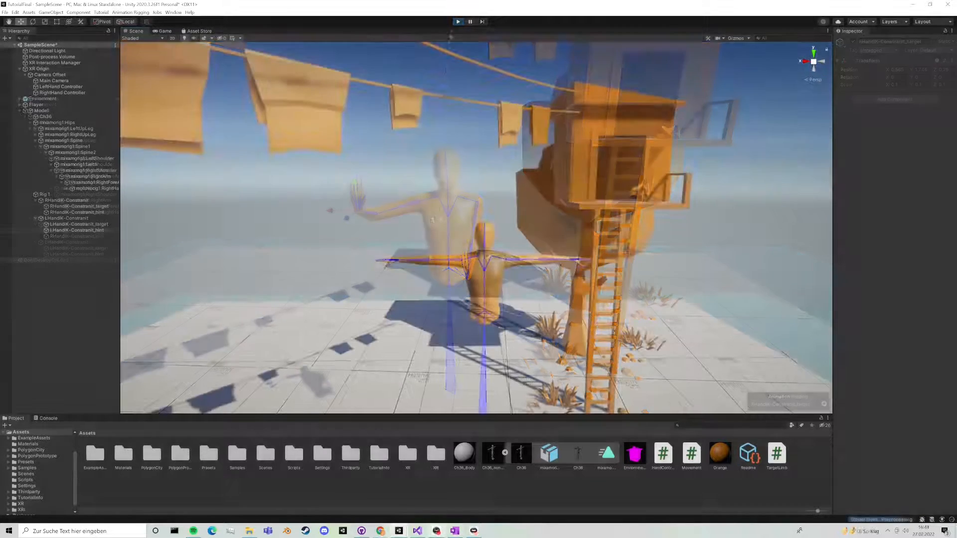
Step: Duplicate the Modell object under Player and rename the copy Physics
{"action": "left_click", "coordinate": [36, 219]}
{"action": "left_click", "coordinate": [35, 201]}
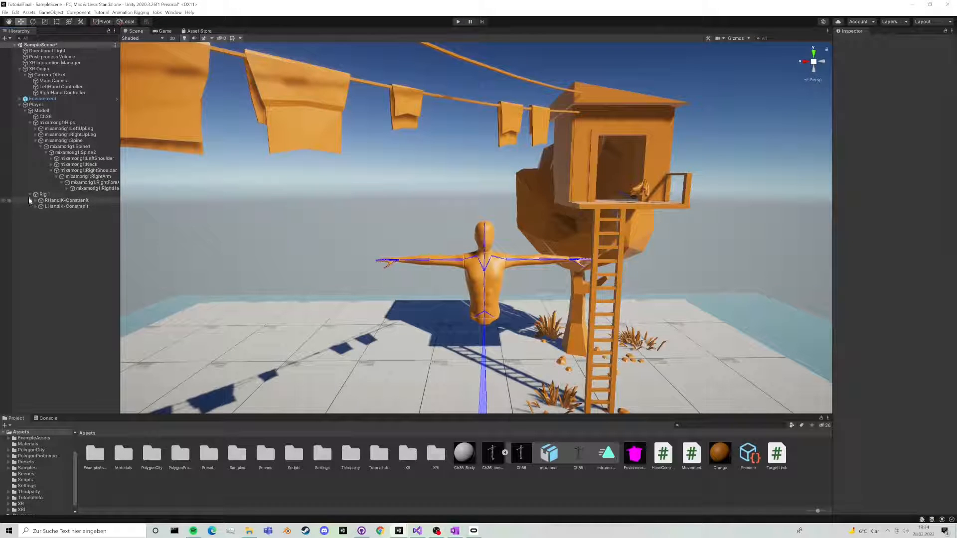
{"action": "left_click", "coordinate": [43, 194]}
{"action": "left_click", "coordinate": [30, 194]}
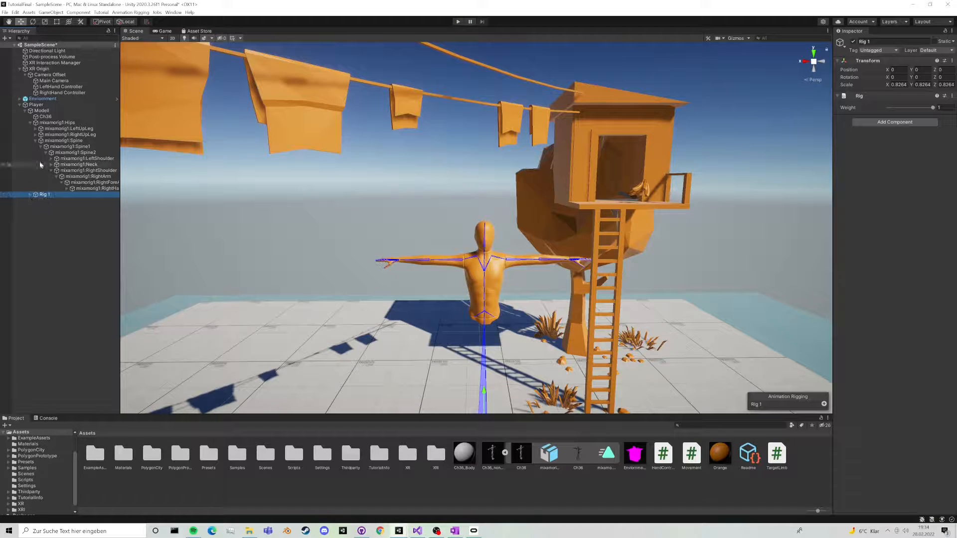
{"action": "left_click", "coordinate": [27, 122]}
{"action": "left_click", "coordinate": [30, 122]}
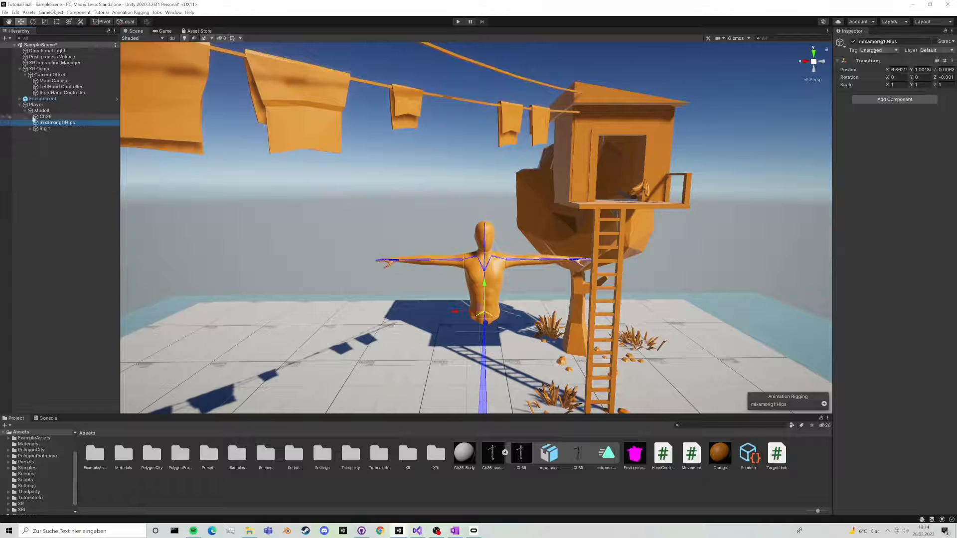
{"action": "left_click", "coordinate": [25, 111]}
{"action": "left_click", "coordinate": [42, 111]}
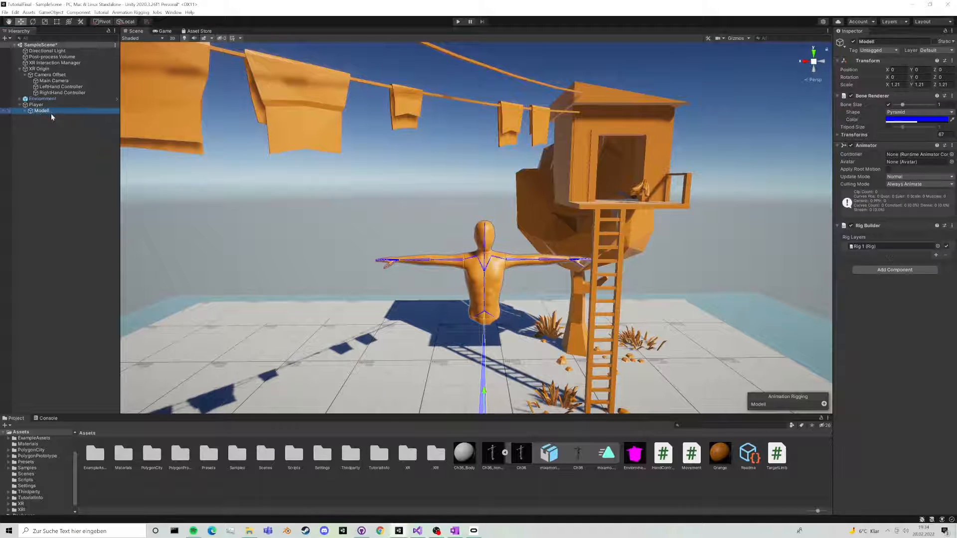
{"action": "key", "text": "ctrl+d"}
{"action": "left_click", "coordinate": [897, 42]}
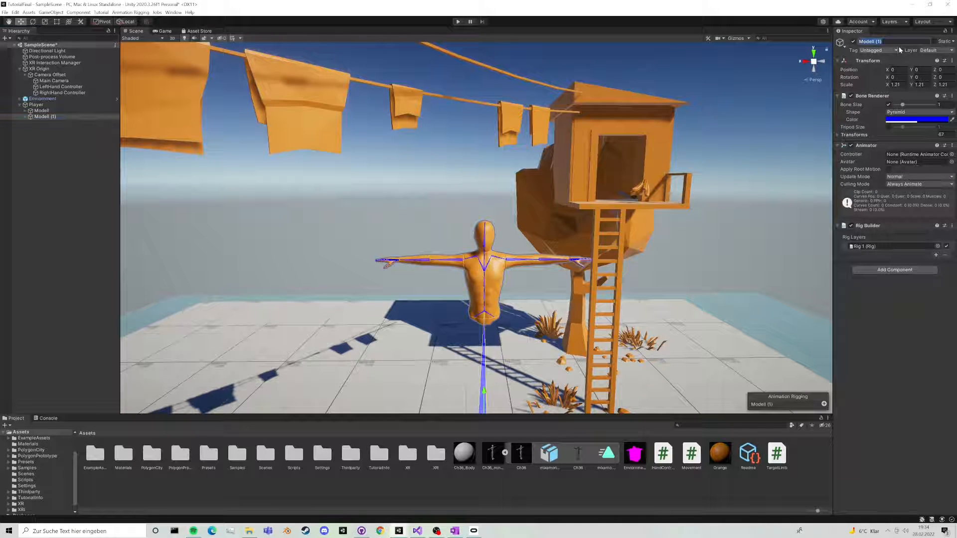
{"action": "type", "text": "P"}
{"action": "key", "text": "Return"}
Step: Delete Rig 1 from the Physics object
{"action": "left_click", "coordinate": [24, 118]}
{"action": "left_click", "coordinate": [46, 135]}
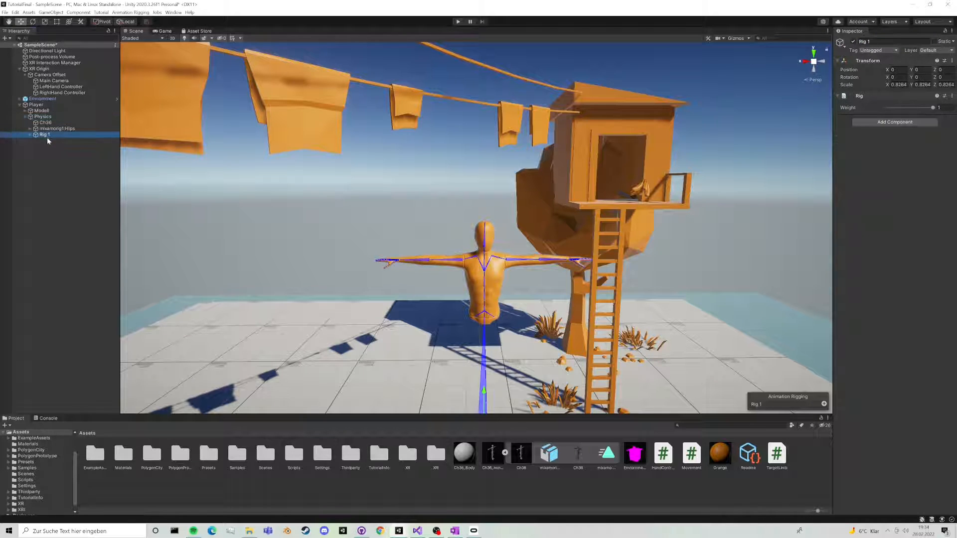
{"action": "key", "text": "Delete"}
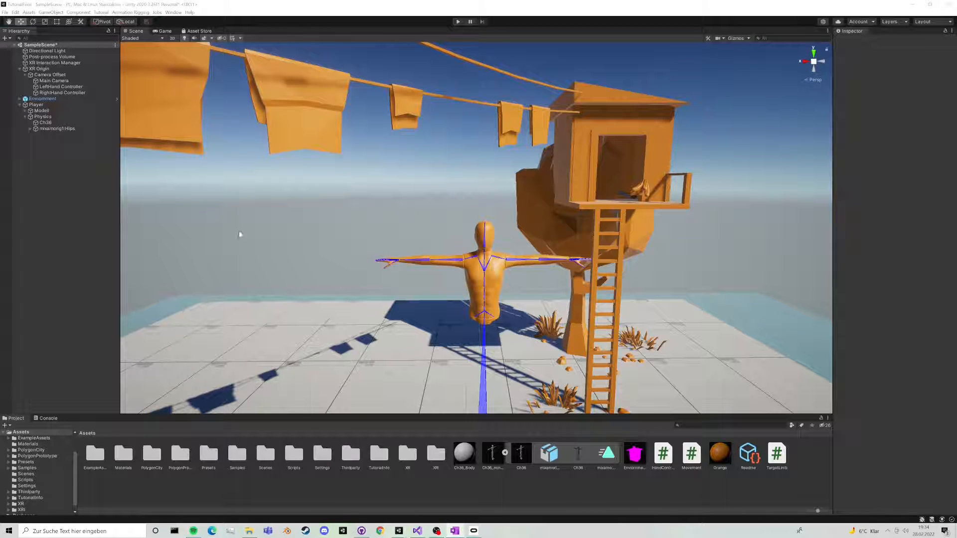
Step: Expand the hips hierarchy under Physics down to the left and right hand bones
{"action": "left_click", "coordinate": [27, 128]}
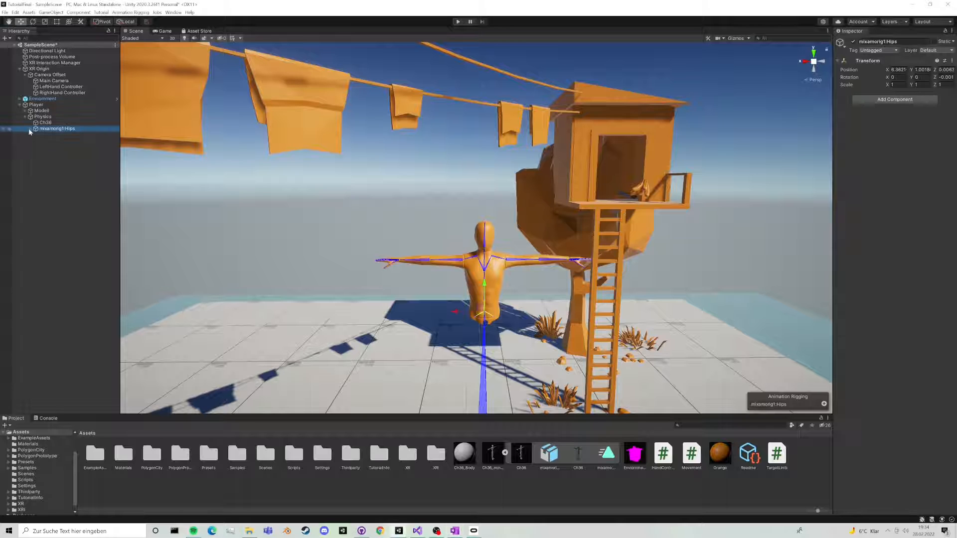
{"action": "left_click", "coordinate": [29, 128]}
{"action": "left_click", "coordinate": [35, 147]}
{"action": "left_click", "coordinate": [41, 153]}
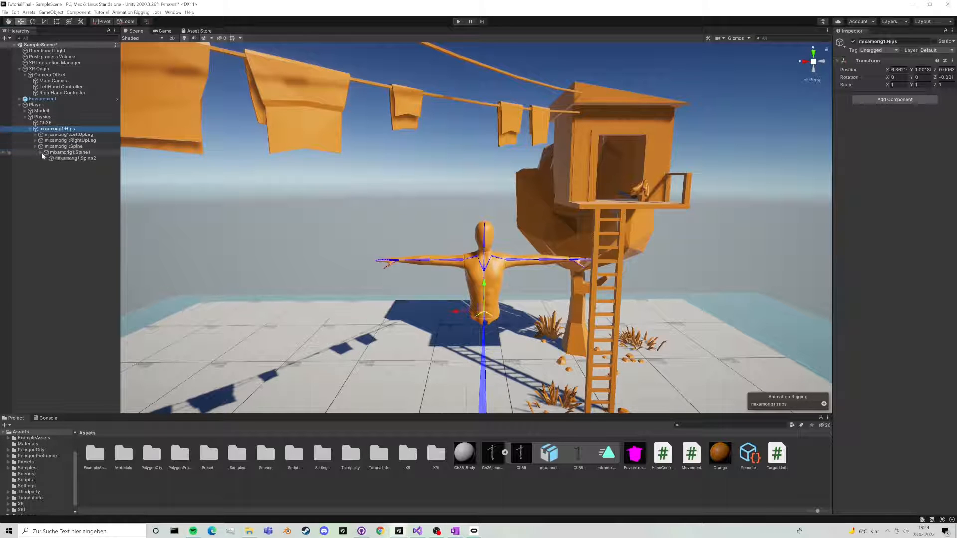
{"action": "left_click", "coordinate": [46, 159]}
{"action": "left_click", "coordinate": [52, 164]}
{"action": "left_click", "coordinate": [57, 171]}
{"action": "left_click", "coordinate": [62, 176]}
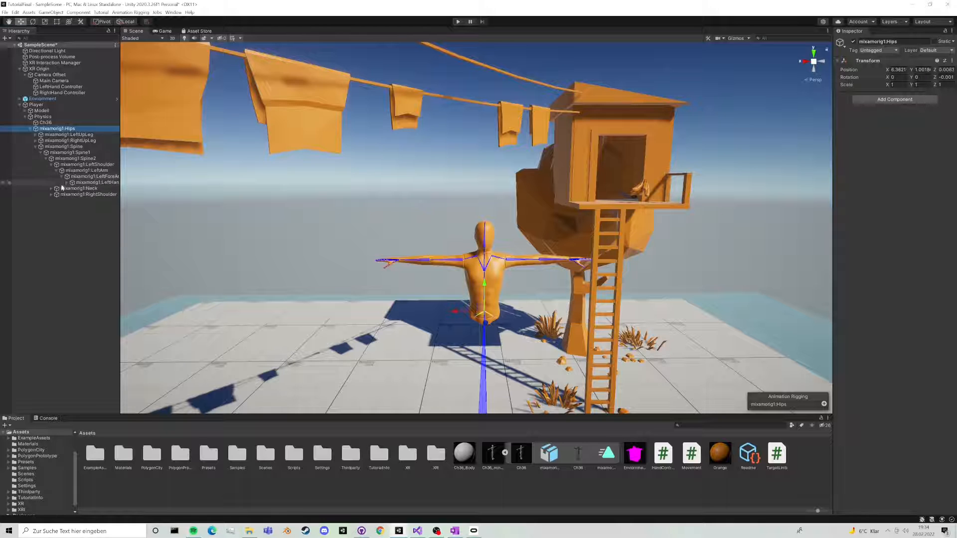
{"action": "left_click", "coordinate": [51, 195]}
{"action": "left_click", "coordinate": [56, 200]}
{"action": "left_click", "coordinate": [62, 207]}
Step: Add a Rigidbody to Physics and its left and right Arm, ForeArm and Hand bones, with interpolation set to Interpolate
{"action": "left_click", "coordinate": [91, 212]}
{"action": "left_click", "coordinate": [95, 206], "text": "ctrl"}
{"action": "left_click", "coordinate": [93, 200], "text": "ctrl"}
{"action": "left_click", "coordinate": [100, 182], "text": "ctrl"}
{"action": "left_click", "coordinate": [93, 177], "text": "ctrl"}
{"action": "left_click", "coordinate": [87, 171], "text": "ctrl"}
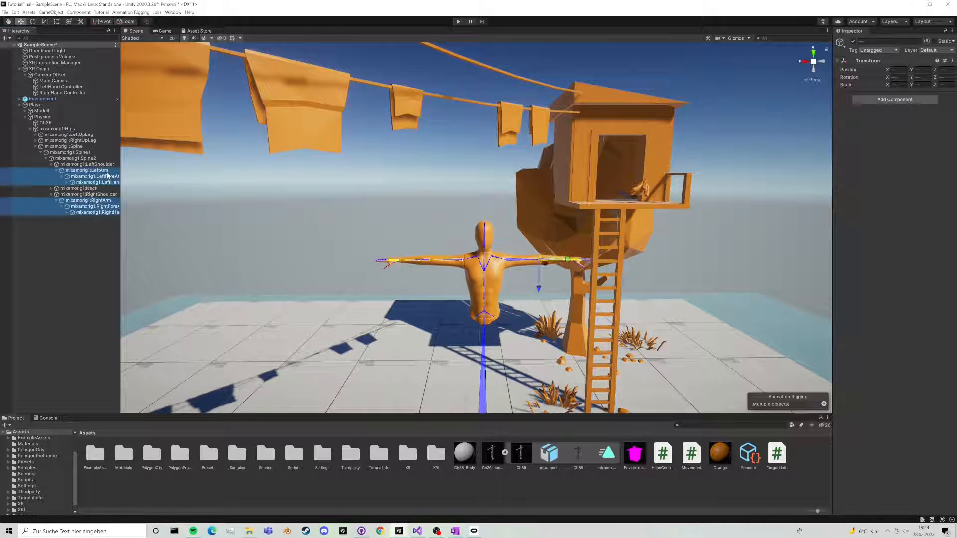
{"action": "left_click", "coordinate": [43, 117], "text": "ctrl"}
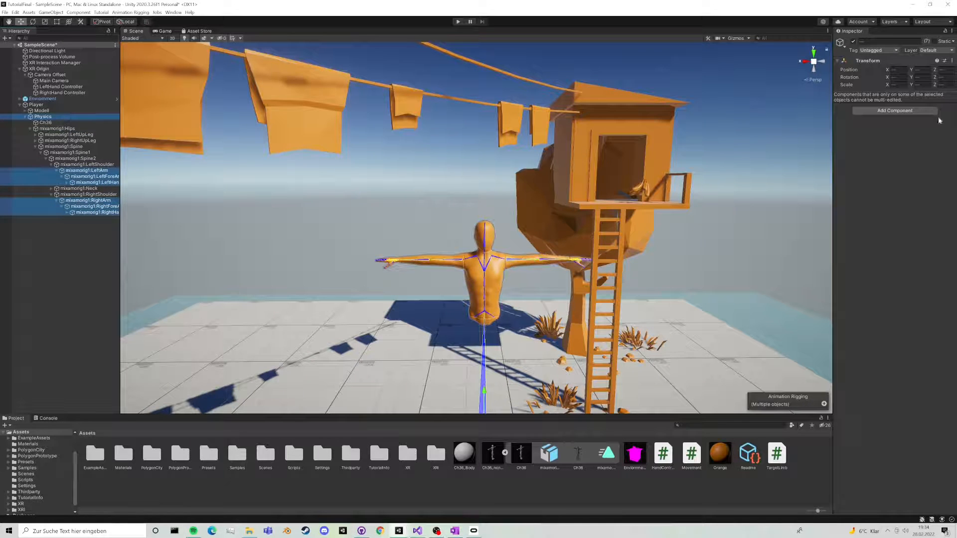
{"action": "left_click", "coordinate": [902, 111]}
{"action": "type", "text": "fixe"}
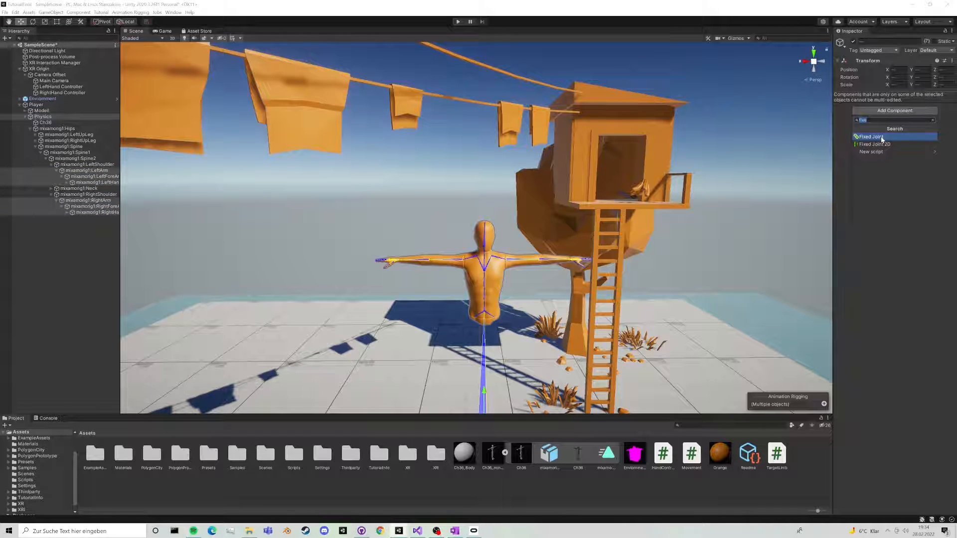
{"action": "left_click", "coordinate": [882, 139]}
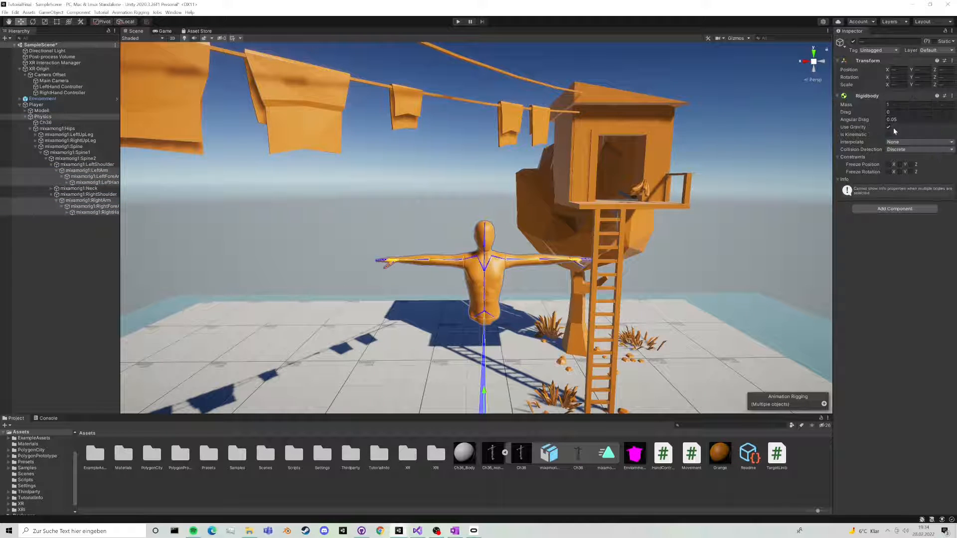
{"action": "left_click", "coordinate": [904, 142]}
{"action": "left_click", "coordinate": [905, 156]}
Step: Add a Capsule Collider to the LeftForeArm and RightForeArm bones of Physics
{"action": "left_click", "coordinate": [75, 206]}
{"action": "left_click", "coordinate": [95, 177], "text": "ctrl"}
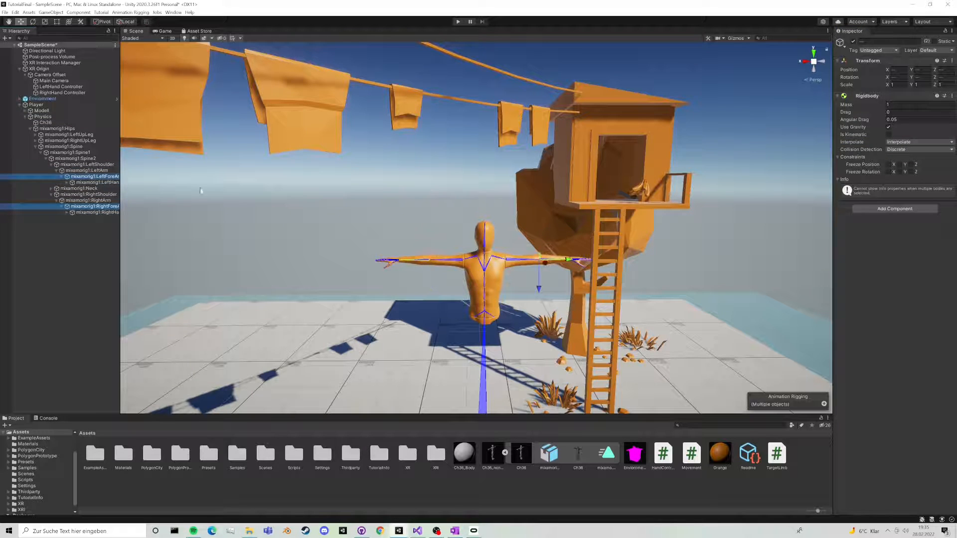
{"action": "left_click", "coordinate": [894, 208]}
{"action": "type", "text": "ca"}
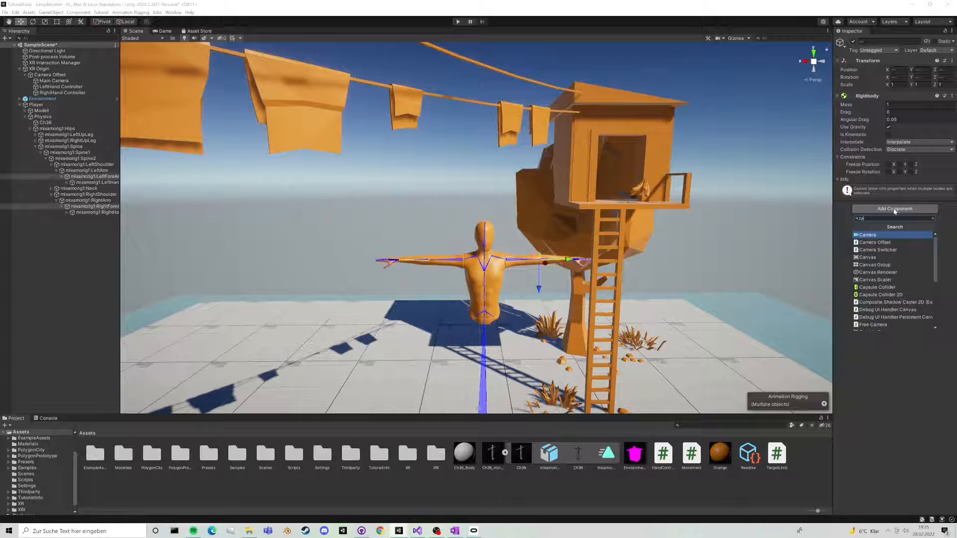
{"action": "type", "text": "psul"}
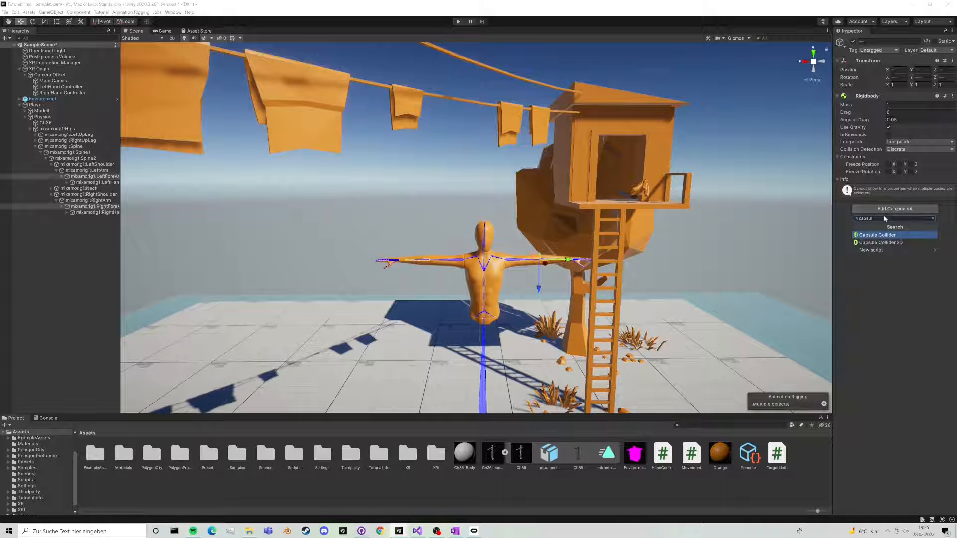
{"action": "key", "text": "Return"}
Step: Set the forearm capsule colliders to center Y 0.115, radius 0.03 and height 0.23
{"action": "scroll", "coordinate": [594, 269], "scroll_direction": "up", "scroll_amount": 6}
{"action": "scroll", "coordinate": [581, 263], "scroll_direction": "down", "scroll_amount": 4}
{"action": "middle_click_drag", "start_coordinate": [643, 292], "coordinate": [567, 255]}
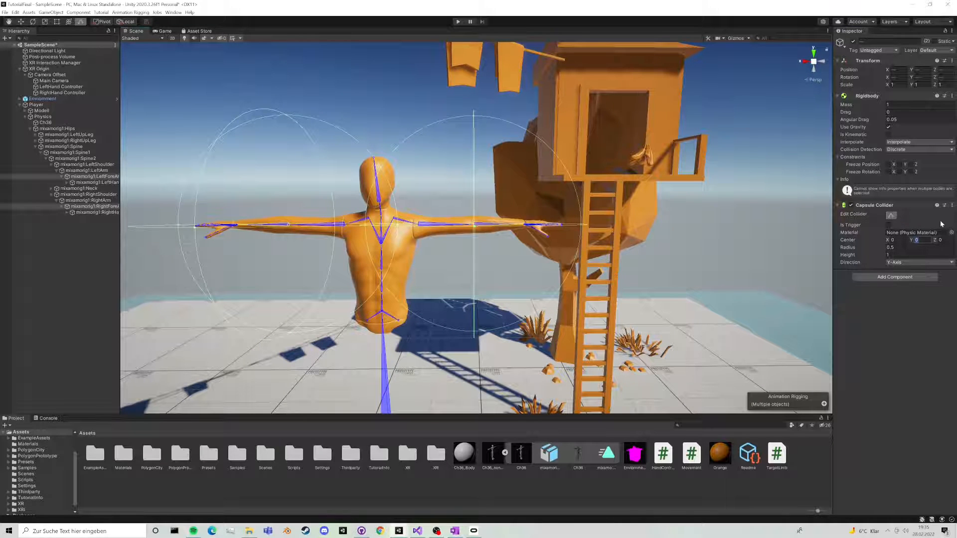
{"action": "type", "text": "1"}
{"action": "key", "text": "BackSpace"}
{"action": "type", "text": "0.115"}
{"action": "key", "text": "Tab"}
{"action": "type", "text": "0"}
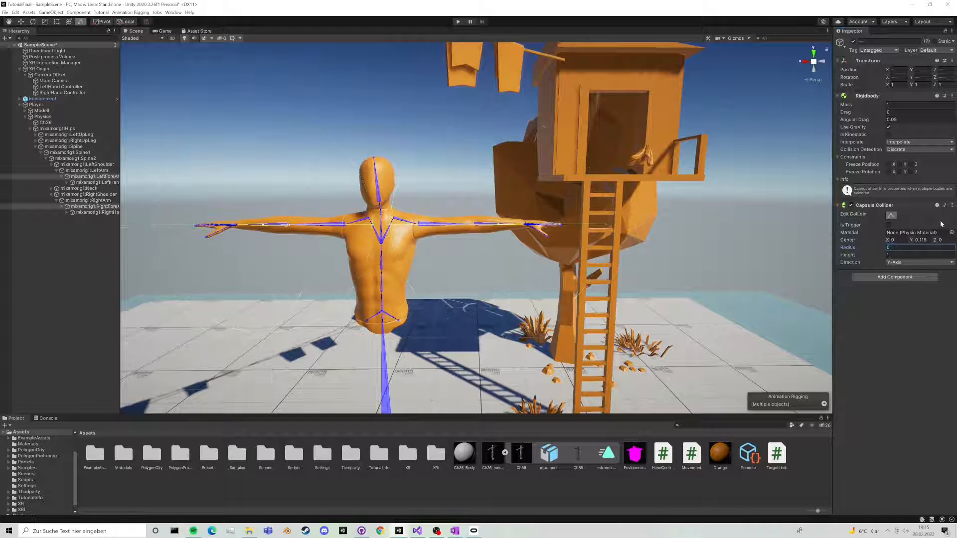
{"action": "type", "text": ".03"}
{"action": "key", "text": "Tab"}
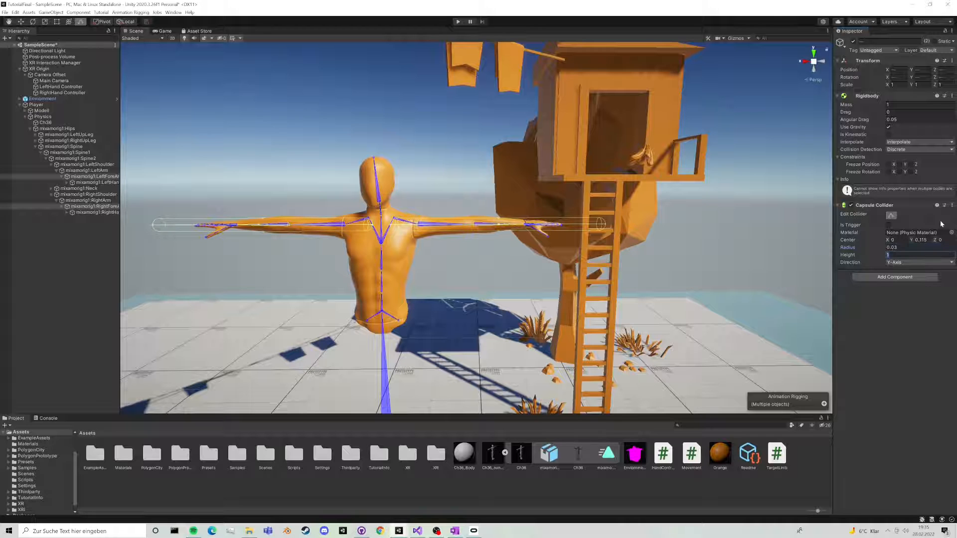
{"action": "type", "text": "0.23"}
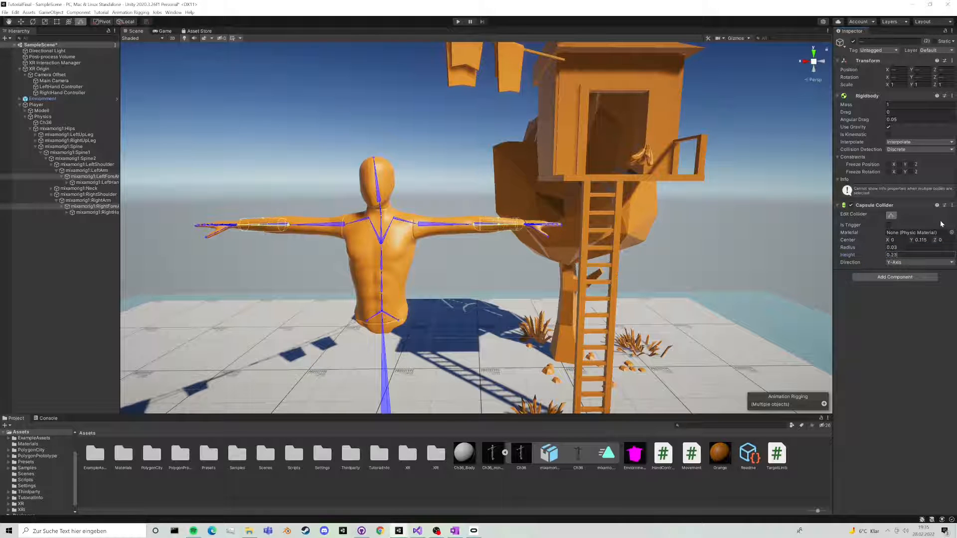
{"action": "right_click_drag", "start_coordinate": [543, 215], "coordinate": [533, 225]}
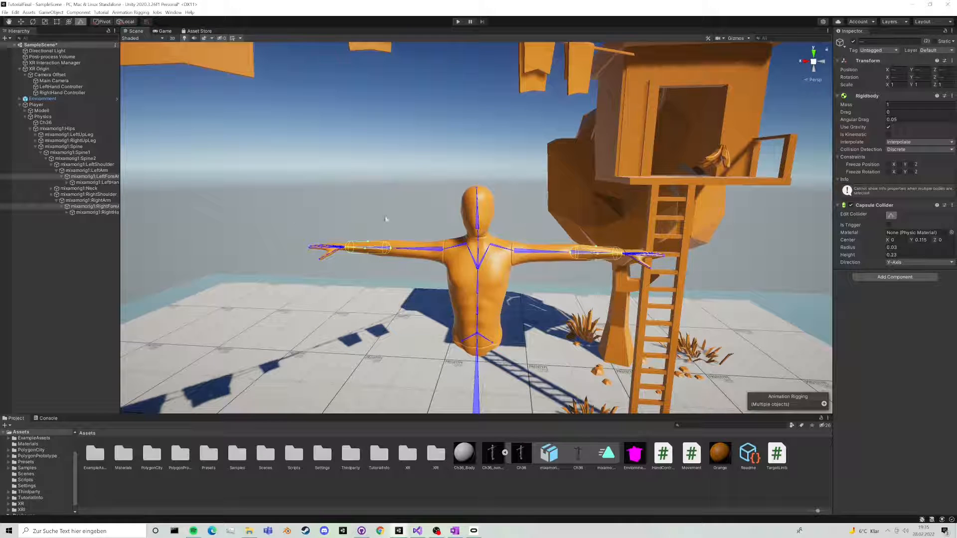
Step: Add a Box Collider to the LeftHand and RightHand bones of Physics
{"action": "left_click", "coordinate": [98, 212]}
{"action": "left_click", "coordinate": [97, 183], "text": "ctrl"}
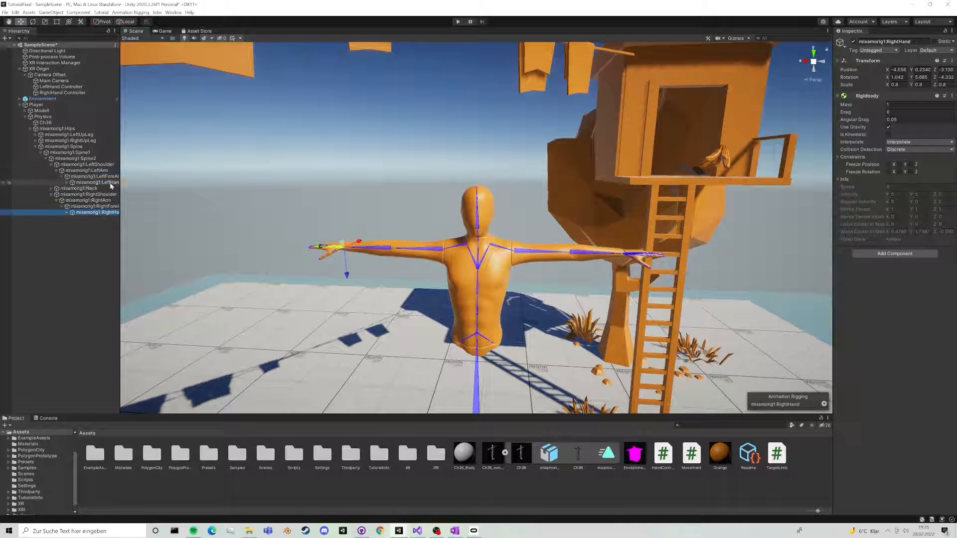
{"action": "left_click", "coordinate": [867, 209]}
{"action": "type", "text": "box"}
{"action": "key", "text": "Return"}
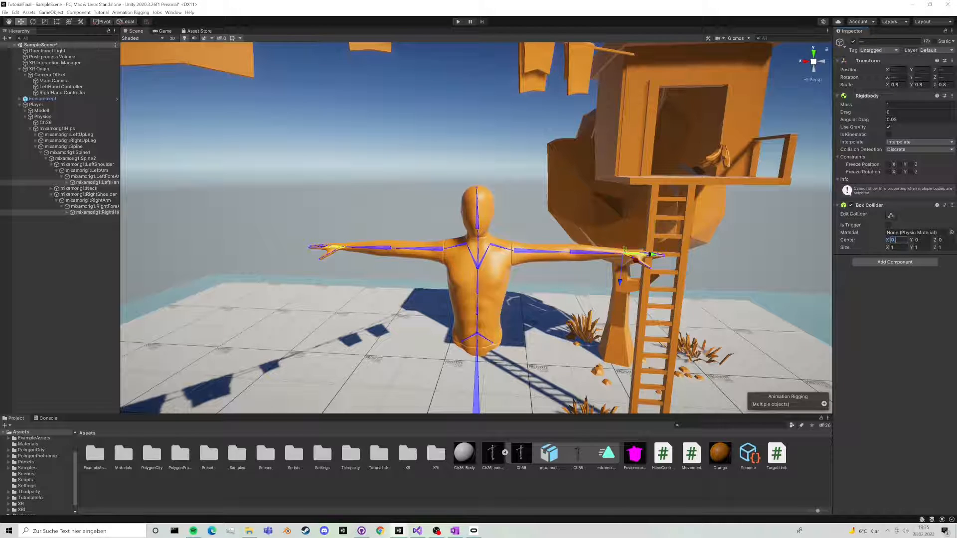
Step: Set both hand box colliders to center X 0.005, Y 0.11 and size X 0.1, Y 0.22, Z 0.05
{"action": "key", "text": "Tab"}
{"action": "type", "text": "0.11"}
{"action": "key", "text": "Return"}
{"action": "type", "text": "0.1"}
{"action": "key", "text": "Tab"}
{"action": "type", "text": "0.22"}
{"action": "key", "text": "Tab"}
{"action": "right_click_drag", "start_coordinate": [553, 269], "coordinate": [676, 293]}
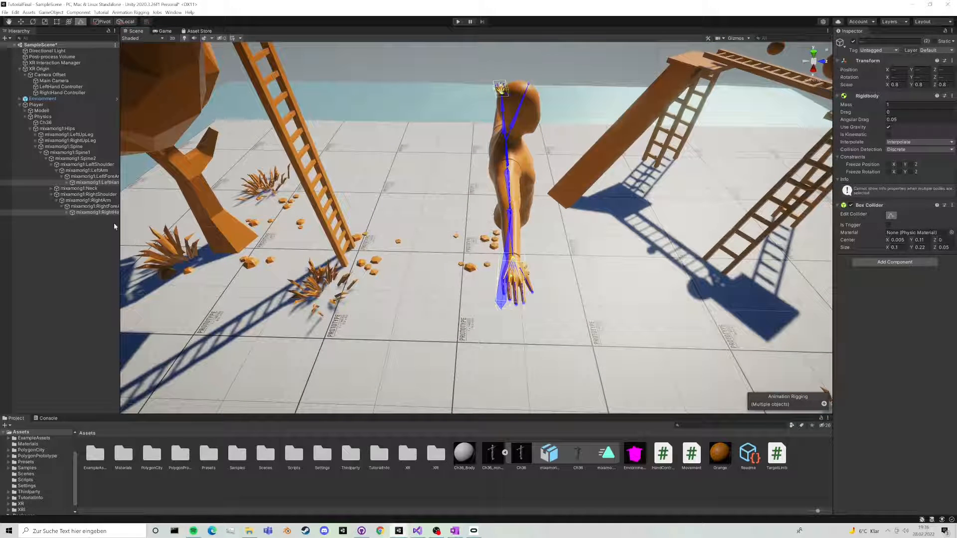
Step: Set the box collider center X of the RightHand bone to -0.005
{"action": "left_click", "coordinate": [97, 212]}
{"action": "left_click", "coordinate": [897, 284]}
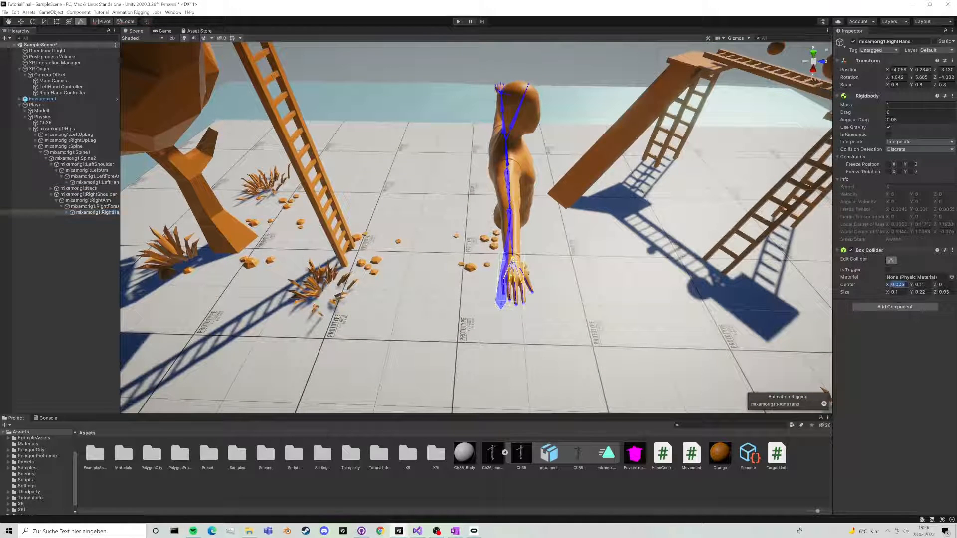
{"action": "left_click", "coordinate": [892, 285]}
{"action": "type", "text": "-"}
{"action": "right_click_drag", "start_coordinate": [581, 164], "coordinate": [308, 120]}
{"action": "key", "text": "d"}
{"action": "key", "text": "s"}
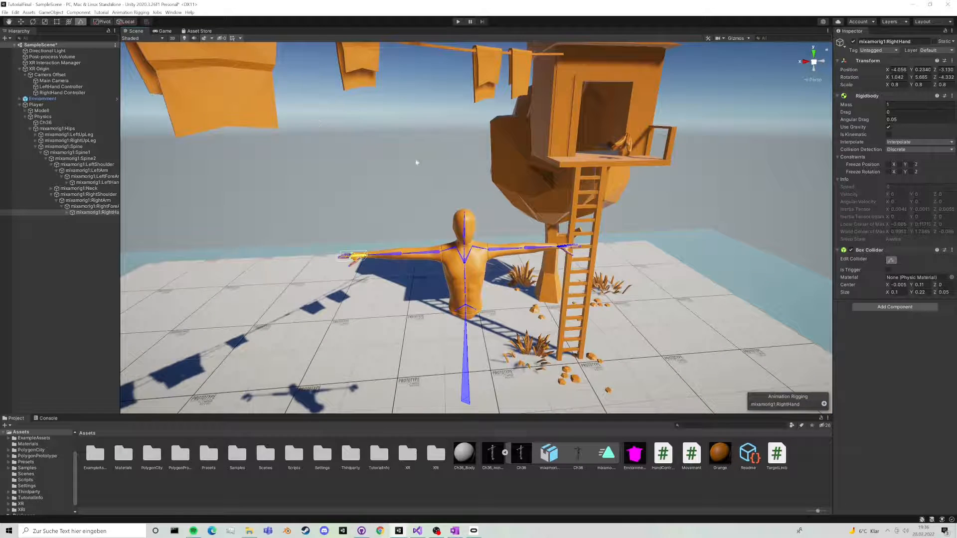
{"action": "right_click_drag", "start_coordinate": [442, 173], "coordinate": [454, 174]}
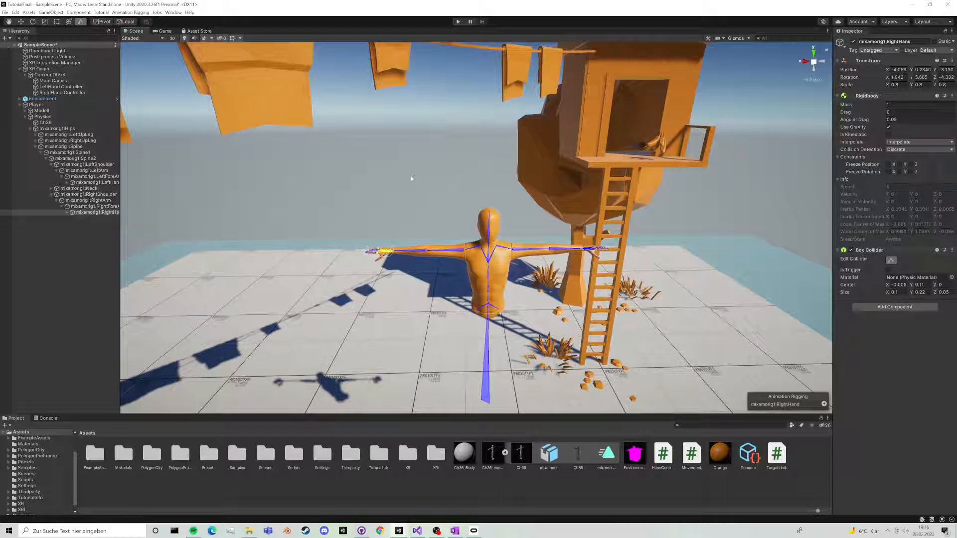
Step: Add a Configurable Joint to the left and right Arm, ForeArm and Hand bones of Physics
{"action": "left_click", "coordinate": [100, 206], "text": "ctrl"}
{"action": "left_click", "coordinate": [95, 200], "text": "ctrl"}
{"action": "left_click", "coordinate": [107, 183], "text": "ctrl"}
{"action": "left_click", "coordinate": [109, 177], "text": "ctrl"}
{"action": "left_click", "coordinate": [86, 170], "text": "ctrl"}
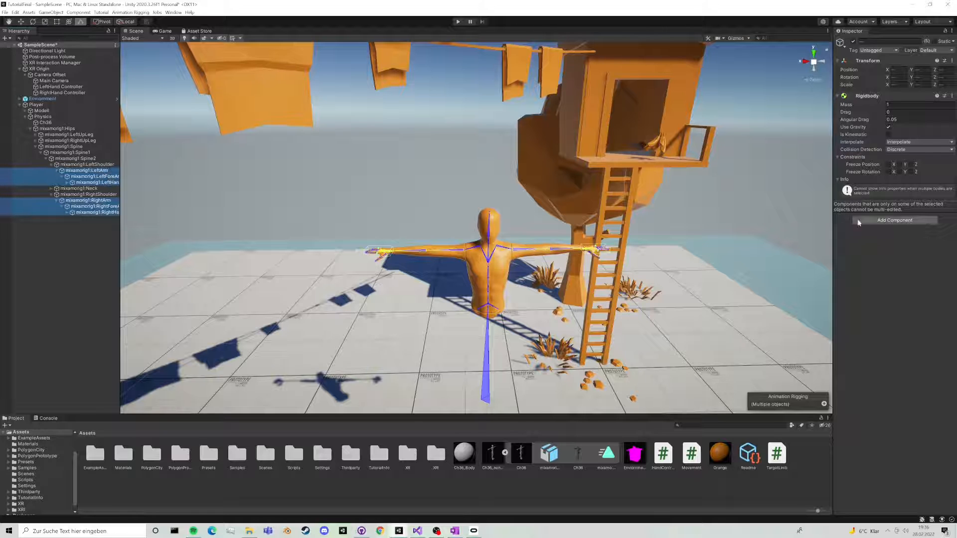
{"action": "left_click", "coordinate": [912, 220]}
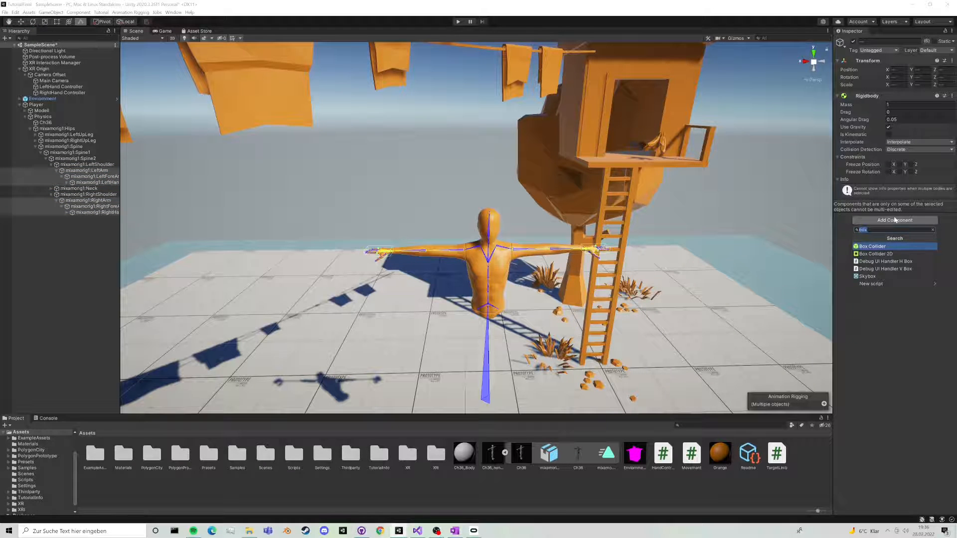
{"action": "type", "text": "con"}
{"action": "key", "text": "Return"}
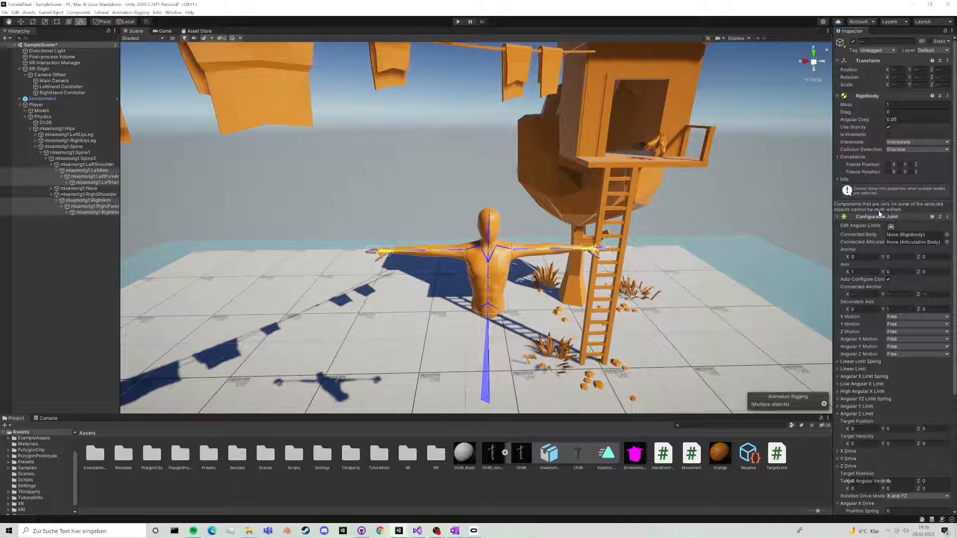
Step: Set the X, Y and Z Motion of the arm, forearm and hand joints to Locked
{"action": "scroll", "coordinate": [892, 279], "scroll_direction": "down", "scroll_amount": 3}
{"action": "left_click", "coordinate": [897, 249]}
{"action": "left_click", "coordinate": [897, 258]}
{"action": "left_click", "coordinate": [898, 256]}
{"action": "left_click", "coordinate": [898, 265]}
{"action": "left_click", "coordinate": [897, 264]}
{"action": "left_click", "coordinate": [899, 272]}
Step: Set the joints' Angular X and Angular YZ Drives to Position Spring 6000 and Position Damper 50, and disable preprocessing
{"action": "scroll", "coordinate": [894, 260], "scroll_direction": "down", "scroll_amount": 3}
{"action": "scroll", "coordinate": [894, 299], "scroll_direction": "down", "scroll_amount": 1}
{"action": "left_click", "coordinate": [890, 357]}
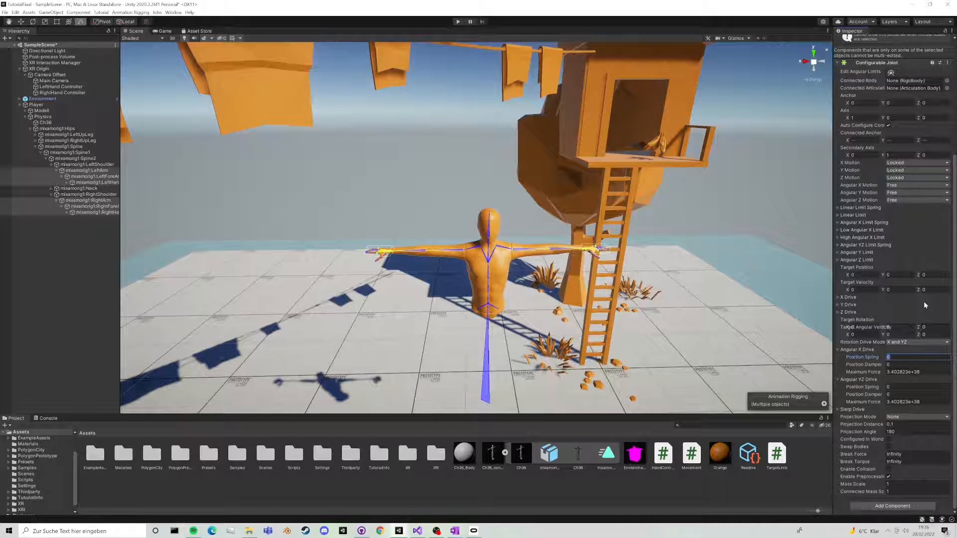
{"action": "type", "text": "6000"}
{"action": "key", "text": "Tab"}
{"action": "type", "text": "50"}
{"action": "key", "text": "Tab"}
{"action": "type", "text": "6000"}
{"action": "key", "text": "Tab"}
{"action": "type", "text": "50"}
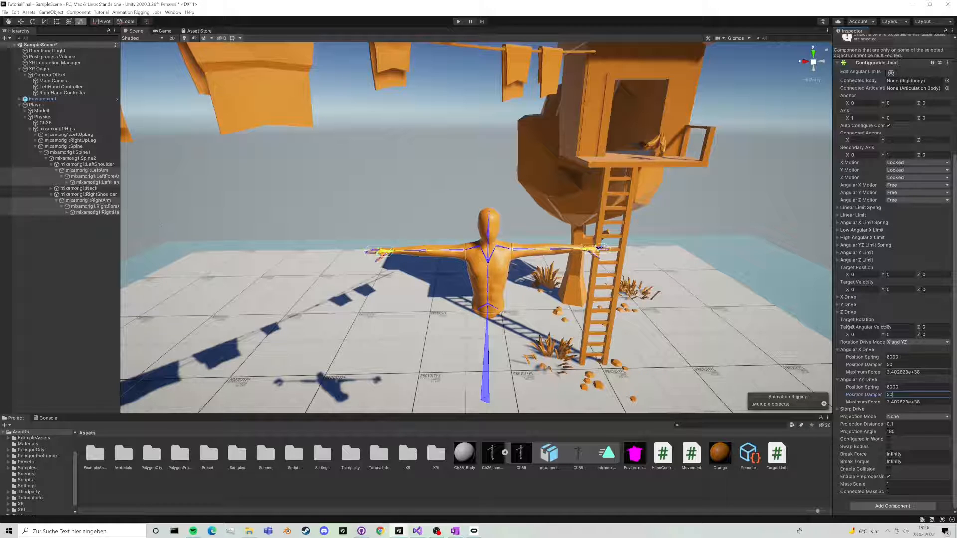
{"action": "left_click", "coordinate": [888, 478]}
Step: Set the Position Spring of the LeftHand and RightHand joints to 1000 for both Angular X and Angular YZ Drives
{"action": "left_click", "coordinate": [94, 212]}
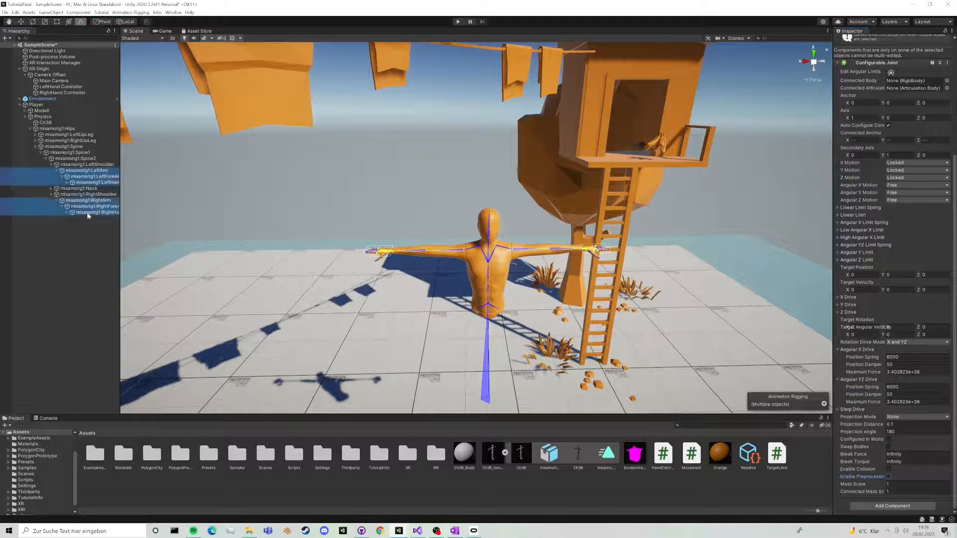
{"action": "left_click", "coordinate": [95, 183], "text": "ctrl"}
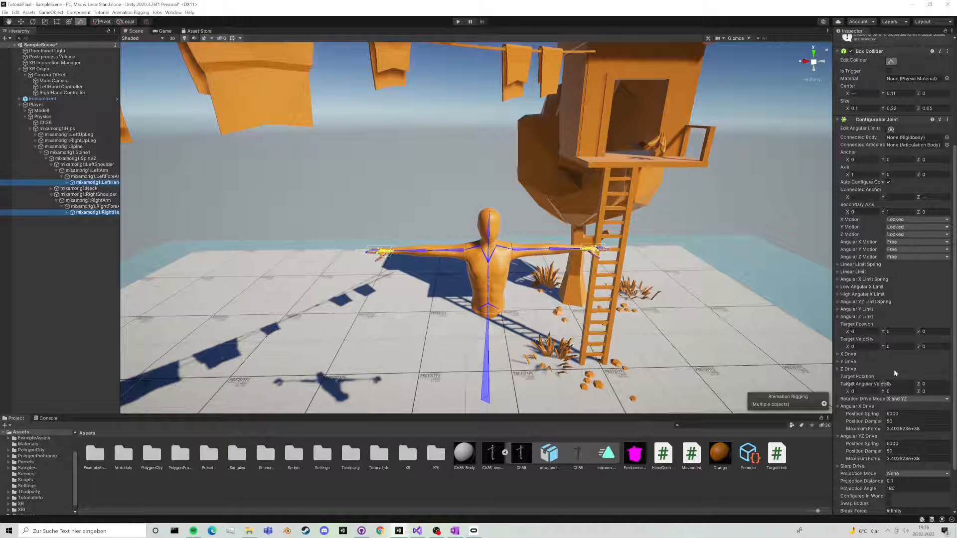
{"action": "scroll", "coordinate": [894, 373], "scroll_direction": "down", "scroll_amount": 3}
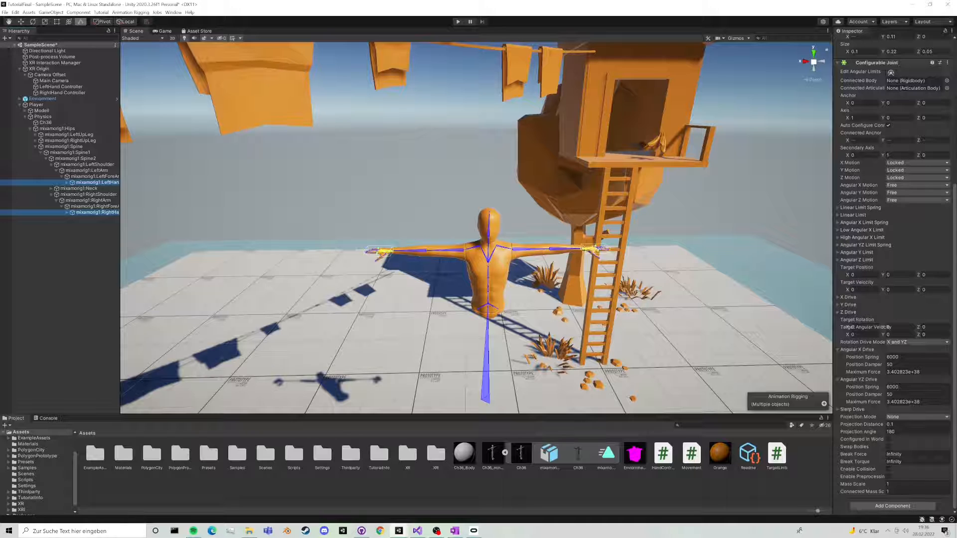
{"action": "left_click", "coordinate": [905, 358]}
{"action": "type", "text": "1000"}
{"action": "key", "text": "Tab"}
{"action": "key", "text": "Tab"}
{"action": "key", "text": "Tab"}
{"action": "type", "text": "1"}
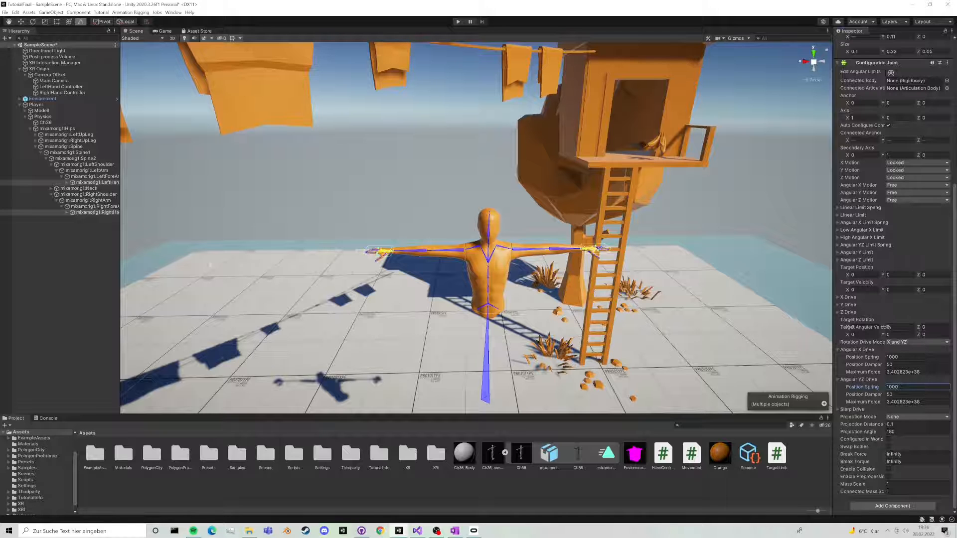
Step: Set the right-side joints' connected bodies: RightHand to RightForeArm, RightForeArm to RightArm, and RightArm to Physics
{"action": "left_click", "coordinate": [89, 212]}
{"action": "left_click_drag", "start_coordinate": [90, 212], "coordinate": [912, 170]}
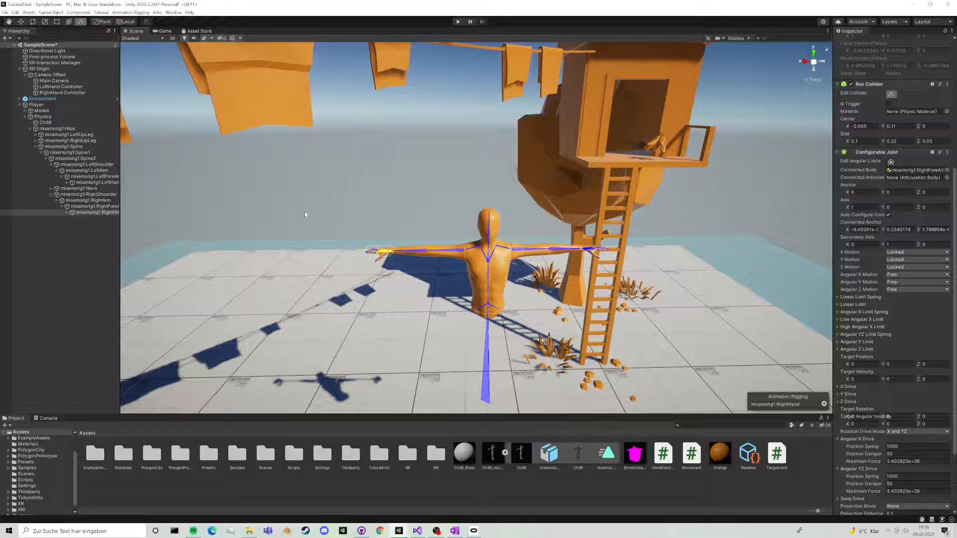
{"action": "left_click", "coordinate": [90, 206]}
{"action": "left_click_drag", "start_coordinate": [90, 206], "coordinate": [914, 180]}
{"action": "left_click", "coordinate": [103, 200]}
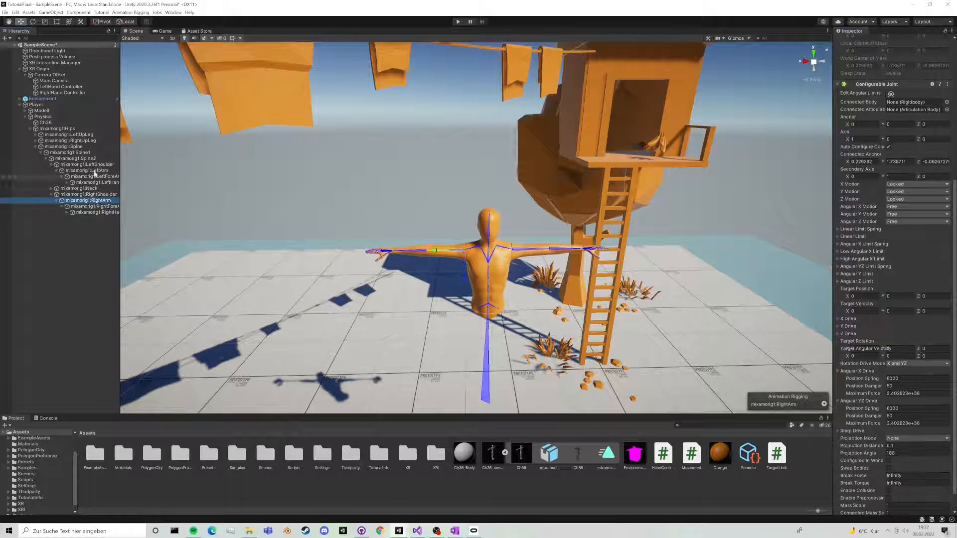
{"action": "left_click_drag", "start_coordinate": [41, 118], "coordinate": [916, 102]}
Step: Set the left-side joints' connected bodies: LeftHand to LeftForeArm, LeftForeArm to LeftArm, and LeftArm to Physics
{"action": "left_click", "coordinate": [97, 182]}
{"action": "left_click_drag", "start_coordinate": [551, 199], "coordinate": [915, 172]}
{"action": "left_click", "coordinate": [108, 177]}
{"action": "left_click_drag", "start_coordinate": [88, 171], "coordinate": [927, 178]}
{"action": "left_click", "coordinate": [87, 171]}
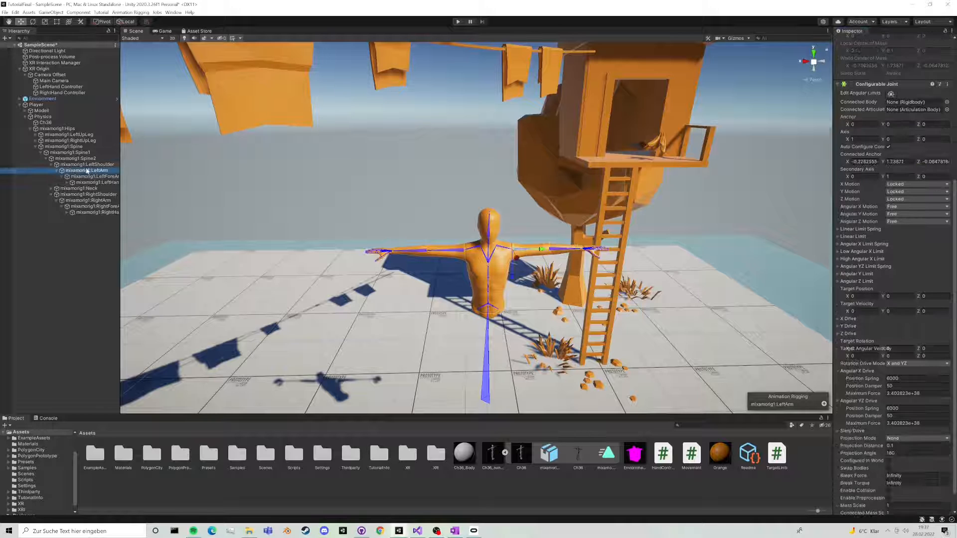
{"action": "left_click_drag", "start_coordinate": [42, 118], "coordinate": [905, 103]}
Step: Create a Capsule as a child of Player and name it Body
{"action": "left_click", "coordinate": [34, 105]}
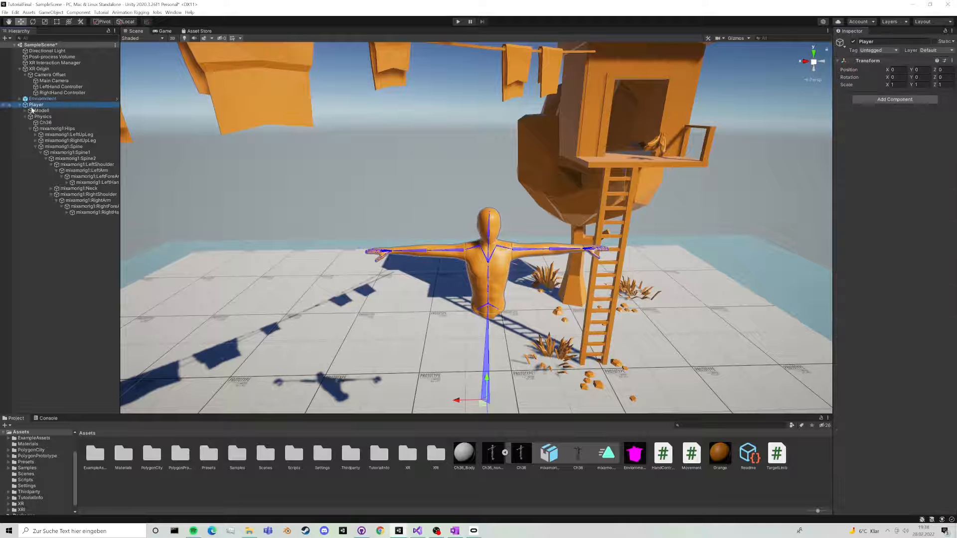
{"action": "right_click", "coordinate": [39, 108]}
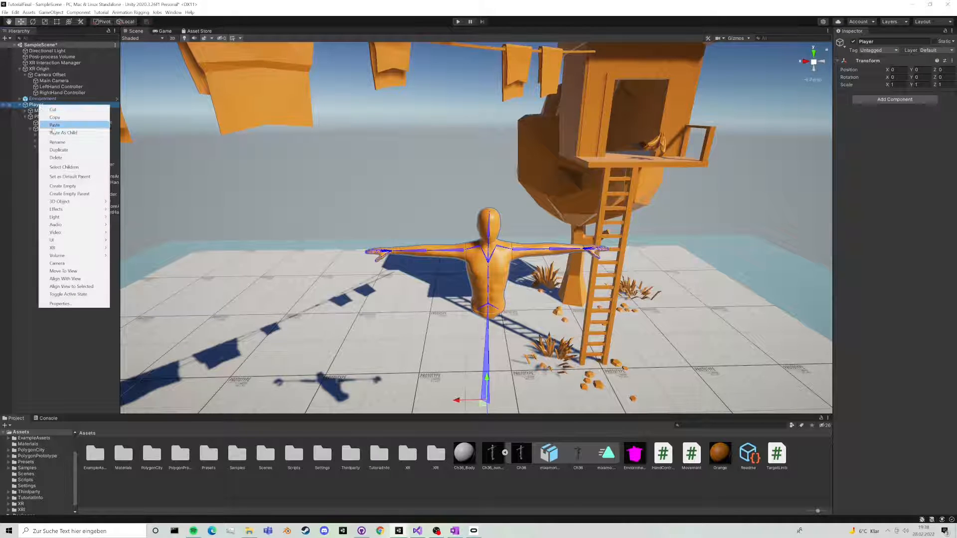
{"action": "mouse_move", "coordinate": [84, 203]}
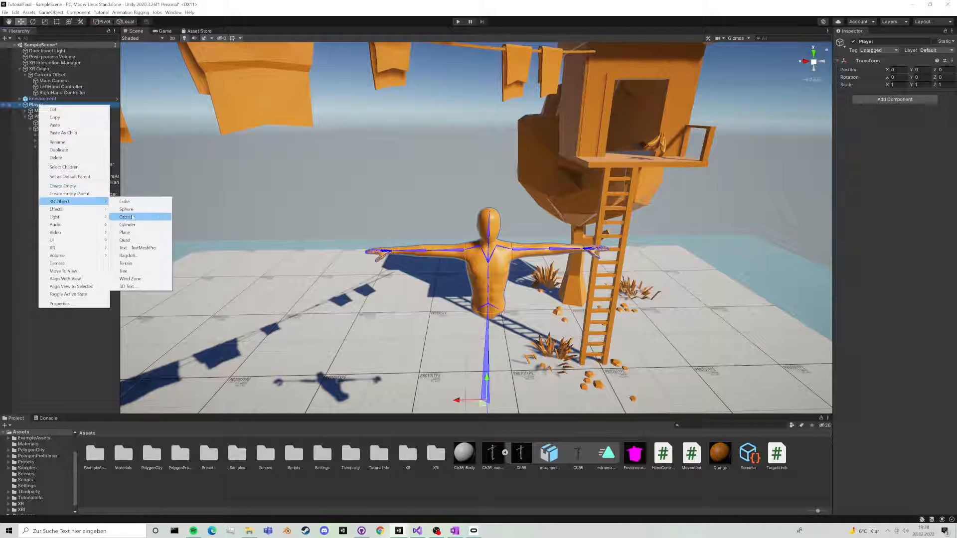
{"action": "left_click", "coordinate": [138, 218]}
{"action": "type", "text": "Body"}
{"action": "key", "text": "Return"}
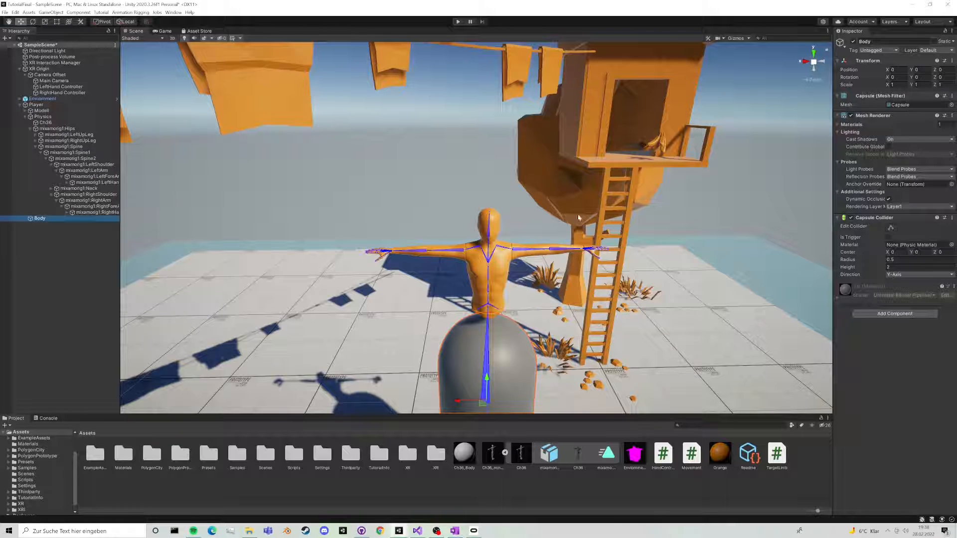
Step: Set the Body capsule's position Y to 1.6 and its scale to 0.2 on X, Y and Z
{"action": "left_click", "coordinate": [898, 70]}
{"action": "key", "text": "Tab"}
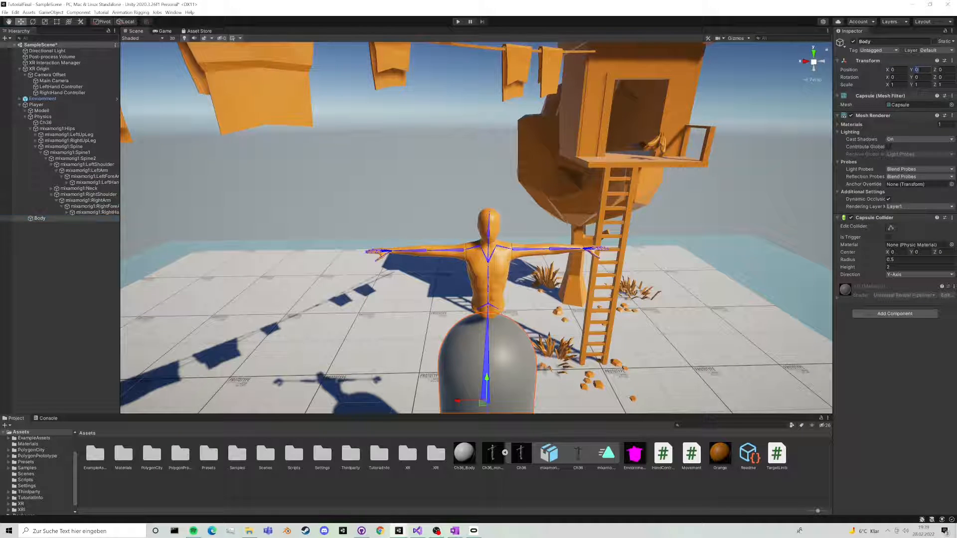
{"action": "type", "text": "1.6"}
{"action": "key", "text": "Tab"}
{"action": "key", "text": "Tab"}
{"action": "type", "text": "0.2"}
{"action": "key", "text": "Tab"}
{"action": "type", "text": "0.2"}
{"action": "key", "text": "Tab"}
{"action": "type", "text": "0.2"}
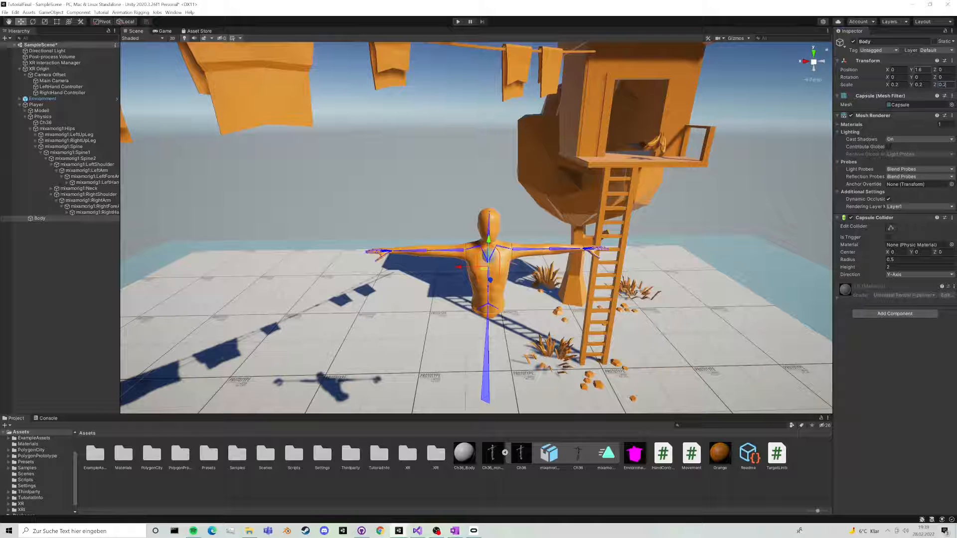
Step: Add a Rigidbody to Body with interpolation set to Interpolate and rotation frozen on X, Y and Z
{"action": "left_click", "coordinate": [883, 314]}
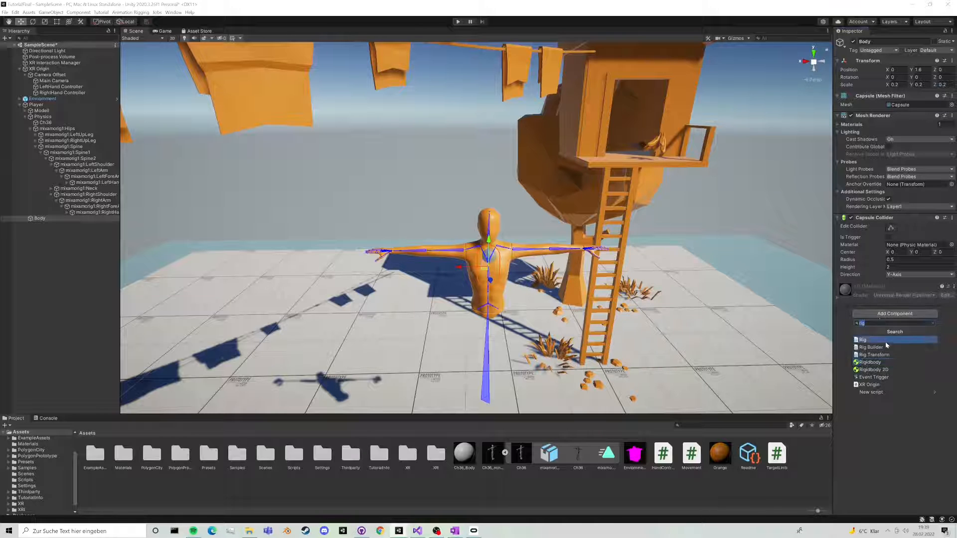
{"action": "left_click", "coordinate": [885, 363]}
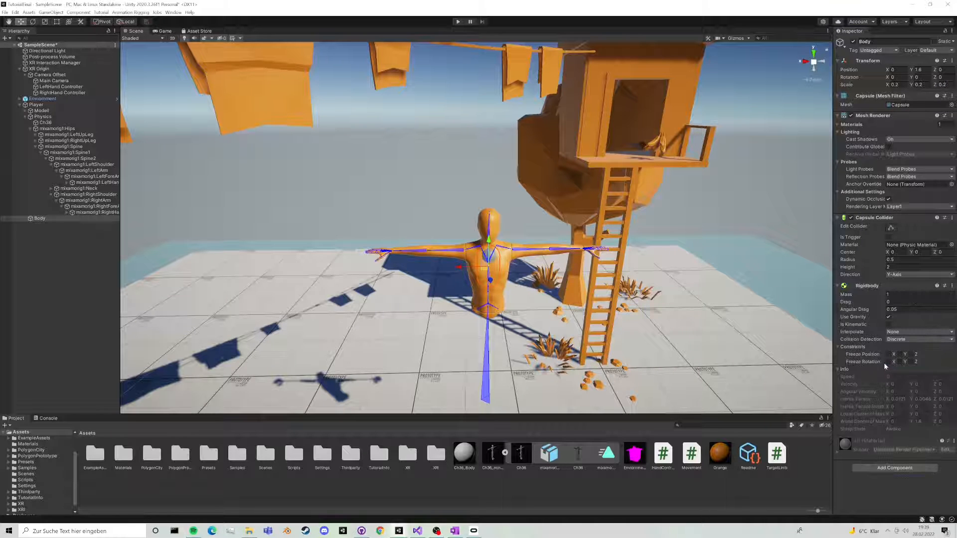
{"action": "left_click", "coordinate": [916, 332]}
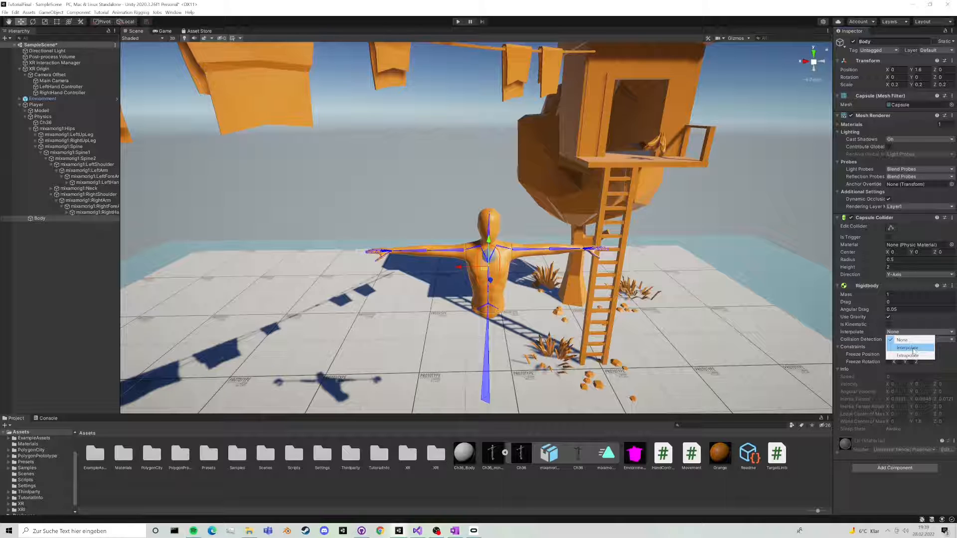
{"action": "left_click", "coordinate": [907, 348]}
{"action": "left_click", "coordinate": [888, 362]}
{"action": "left_click", "coordinate": [899, 362]}
{"action": "left_click", "coordinate": [912, 362]}
Step: Apply the Orange material to Body, then add a Fixed Joint to it and assign the joint's connected body
{"action": "left_click_drag", "start_coordinate": [720, 453], "coordinate": [490, 260]}
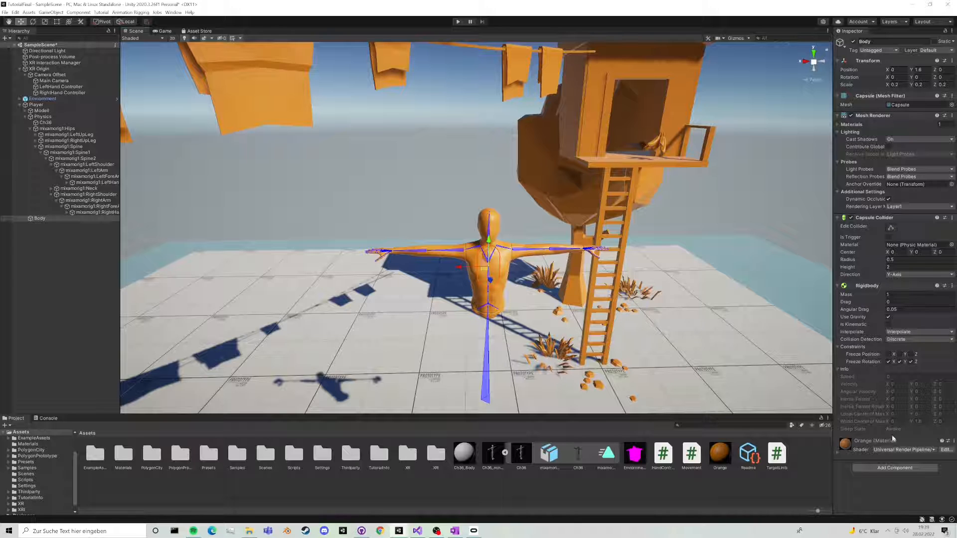
{"action": "left_click", "coordinate": [895, 467]}
{"action": "type", "text": "fixe"}
{"action": "left_click", "coordinate": [871, 427]}
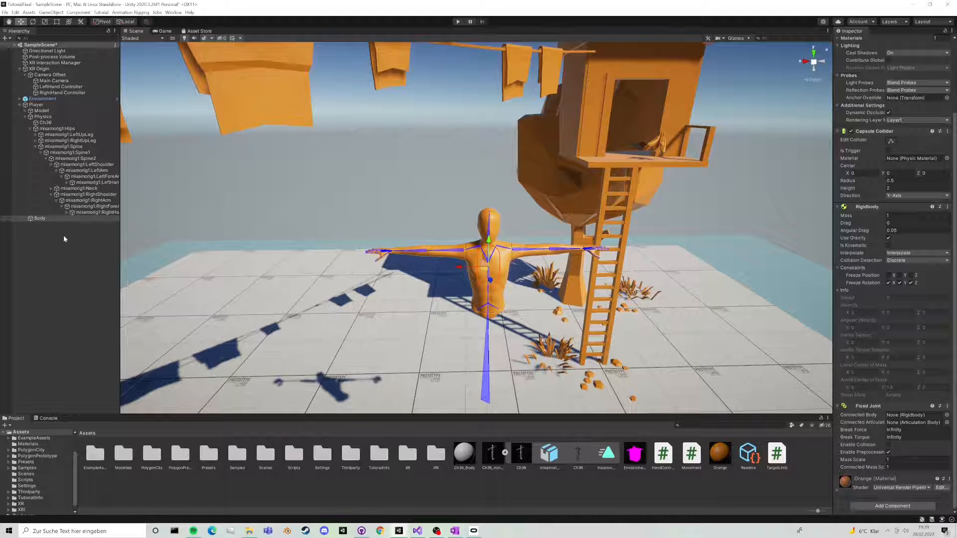
{"action": "left_click_drag", "start_coordinate": [833, 408], "coordinate": [903, 416]}
Step: Add user layers named Body, RHand and LHand as layers 6, 7 and 8
{"action": "left_click", "coordinate": [50, 117]}
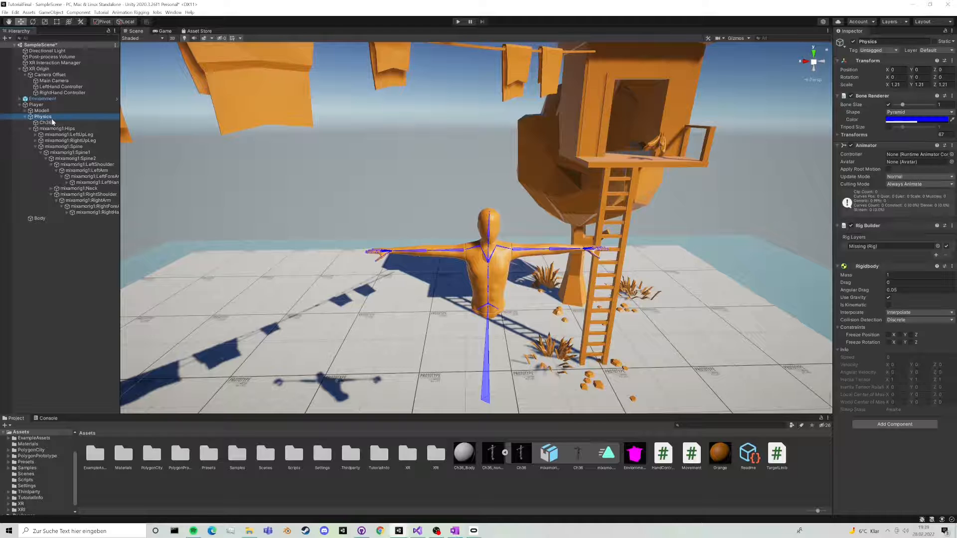
{"action": "left_click", "coordinate": [930, 50]}
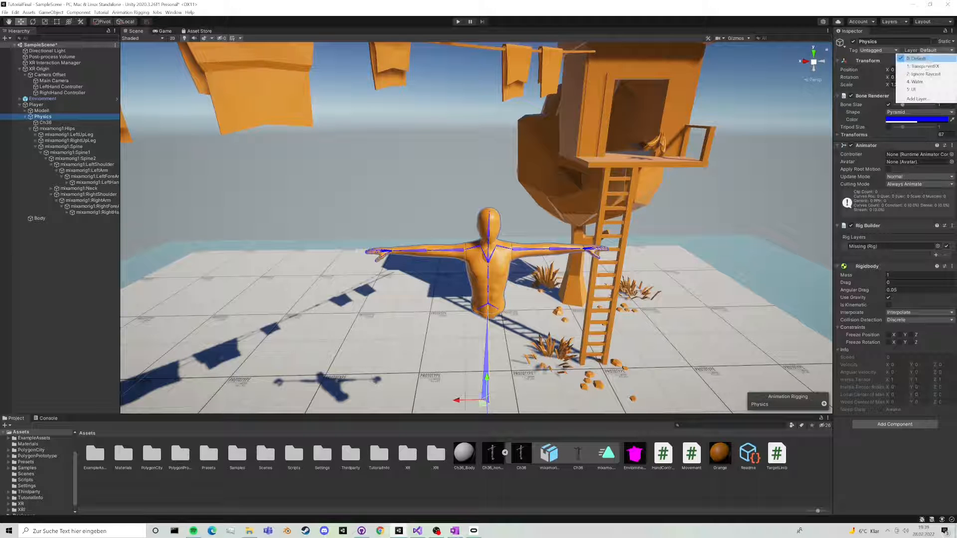
{"action": "left_click", "coordinate": [917, 99]}
{"action": "left_click", "coordinate": [921, 130]}
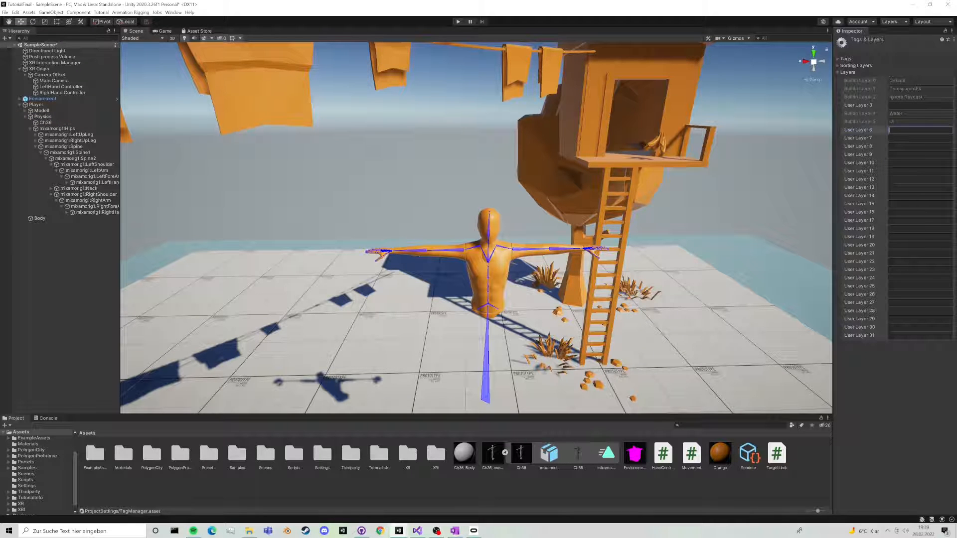
{"action": "type", "text": "Body"}
{"action": "key", "text": "Tab"}
{"action": "type", "text": "RHand"}
{"action": "key", "text": "Tab"}
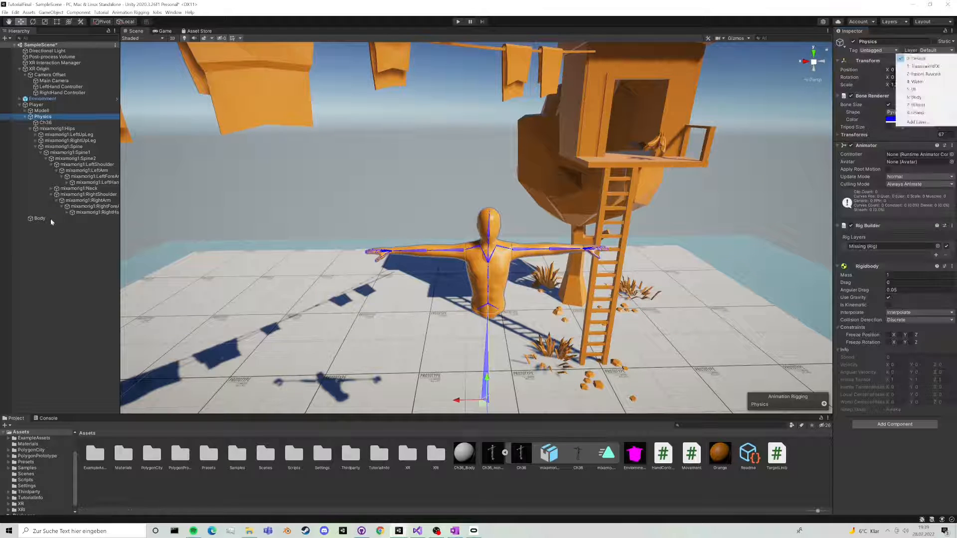
Step: Assign the Body layer to the Physics and Body objects, including all their children
{"action": "left_click", "coordinate": [50, 218], "text": "ctrl"}
{"action": "left_click", "coordinate": [938, 50]}
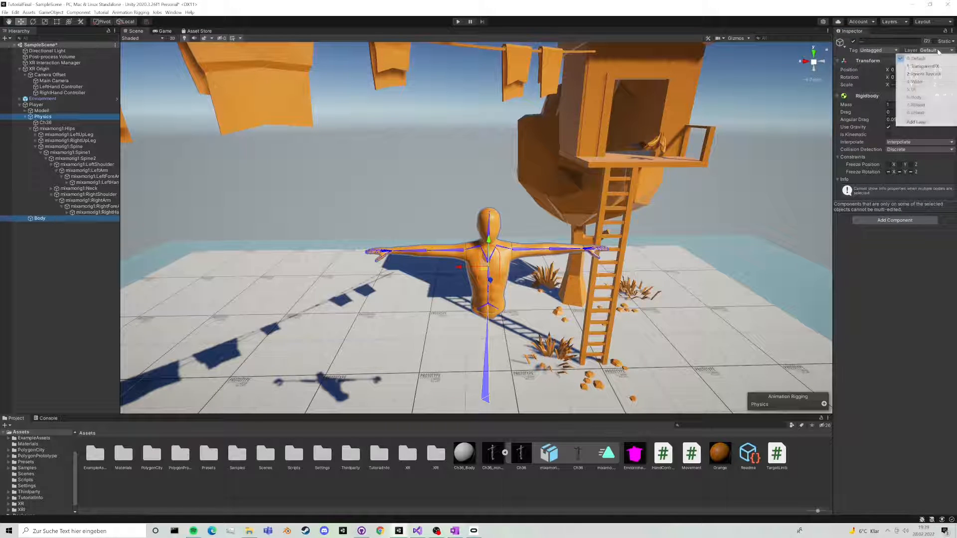
{"action": "left_click", "coordinate": [917, 97]}
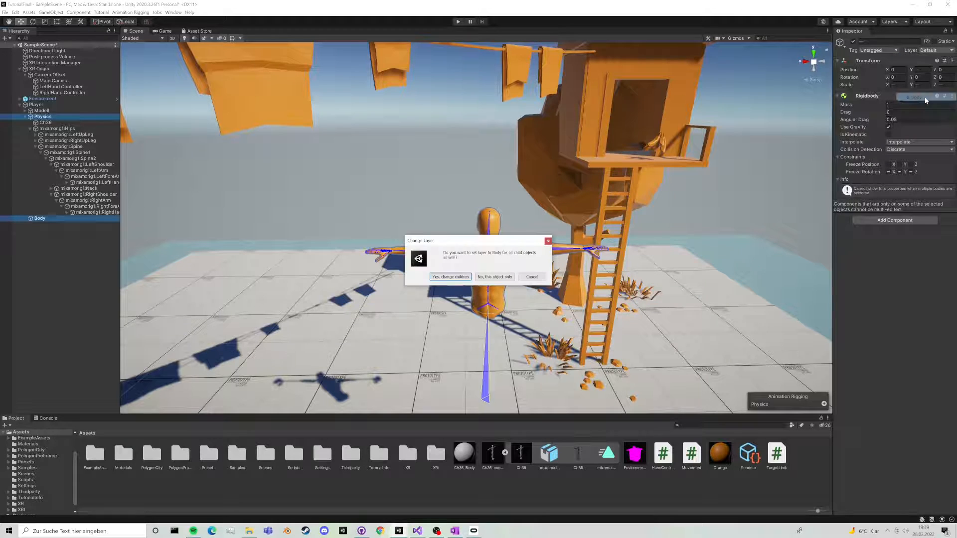
{"action": "left_click", "coordinate": [452, 280]}
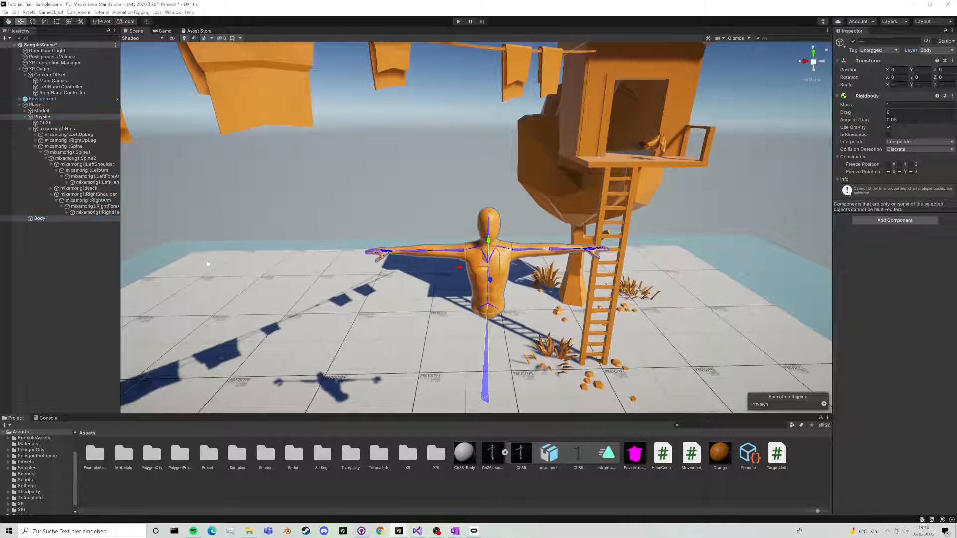
Step: Assign the RHand layer to the physics rig's right arm, forearm and hand bones, including their children
{"action": "left_click", "coordinate": [82, 213]}
{"action": "left_click", "coordinate": [85, 207], "text": "ctrl"}
{"action": "left_click", "coordinate": [88, 201], "text": "ctrl"}
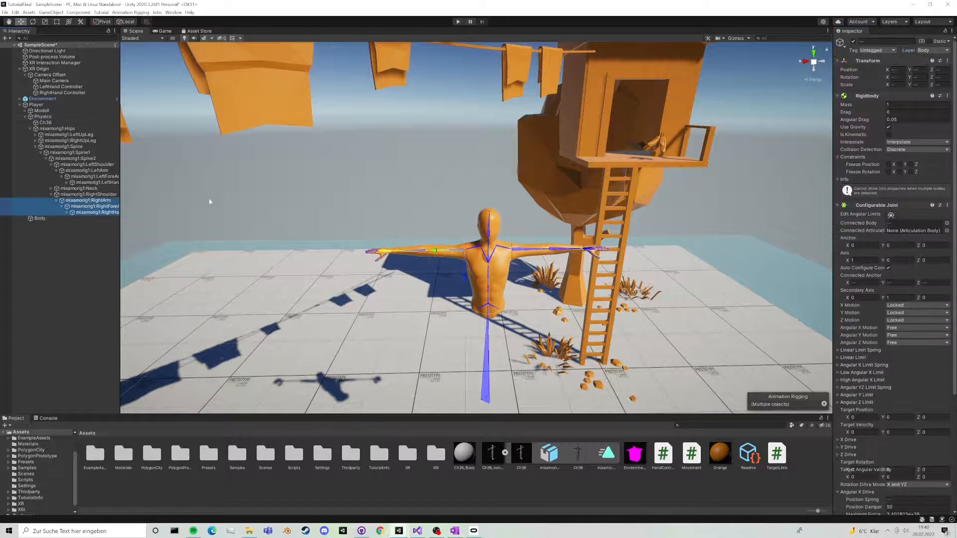
{"action": "left_click", "coordinate": [927, 51]}
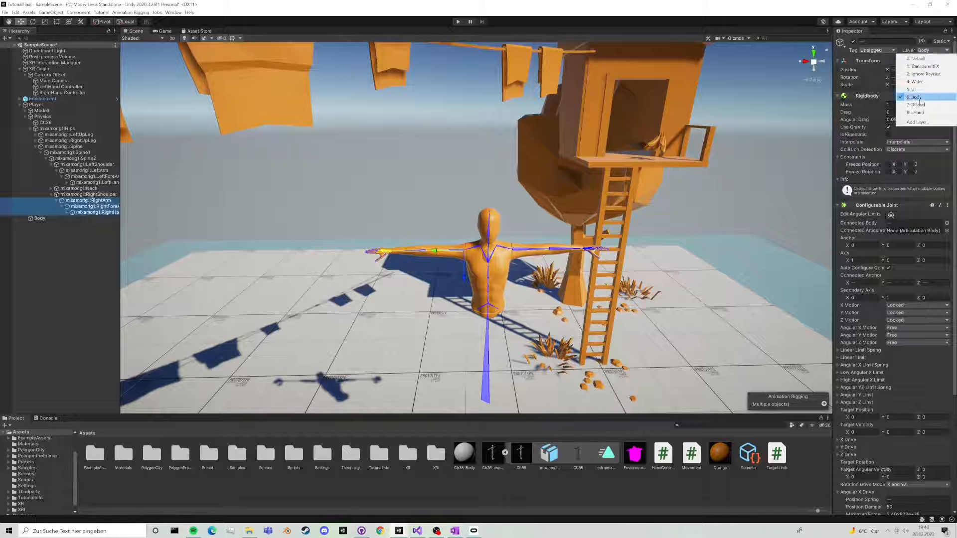
{"action": "left_click", "coordinate": [917, 106]}
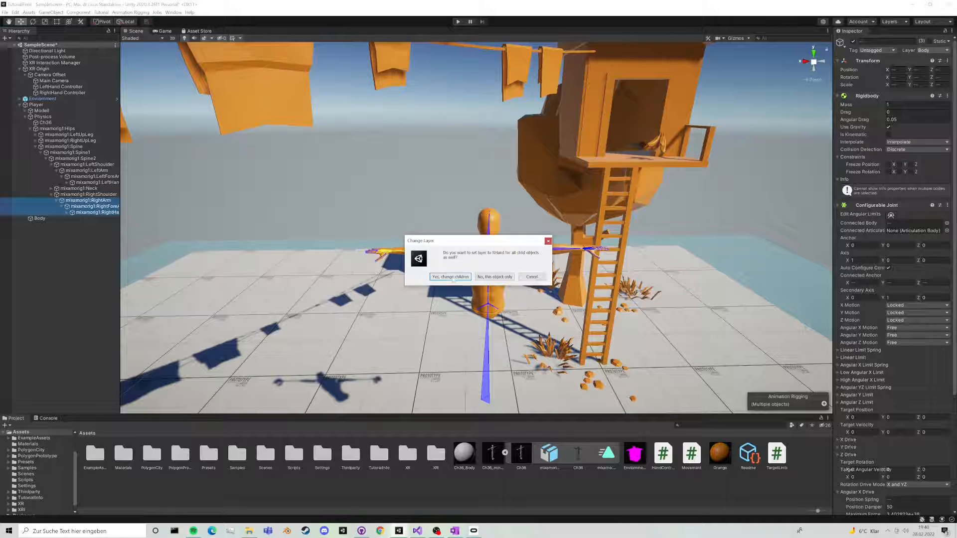
{"action": "left_click", "coordinate": [450, 277]}
Step: Assign the LHand layer to the physics rig's left arm, forearm and hand bones, including their children
{"action": "left_click", "coordinate": [97, 182]}
{"action": "left_click", "coordinate": [87, 170], "text": "shift"}
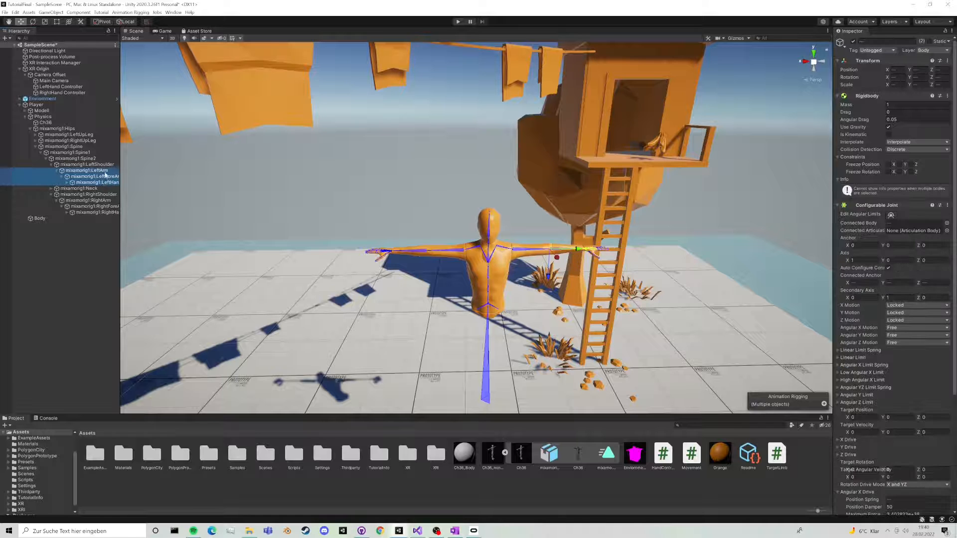
{"action": "left_click", "coordinate": [926, 50]}
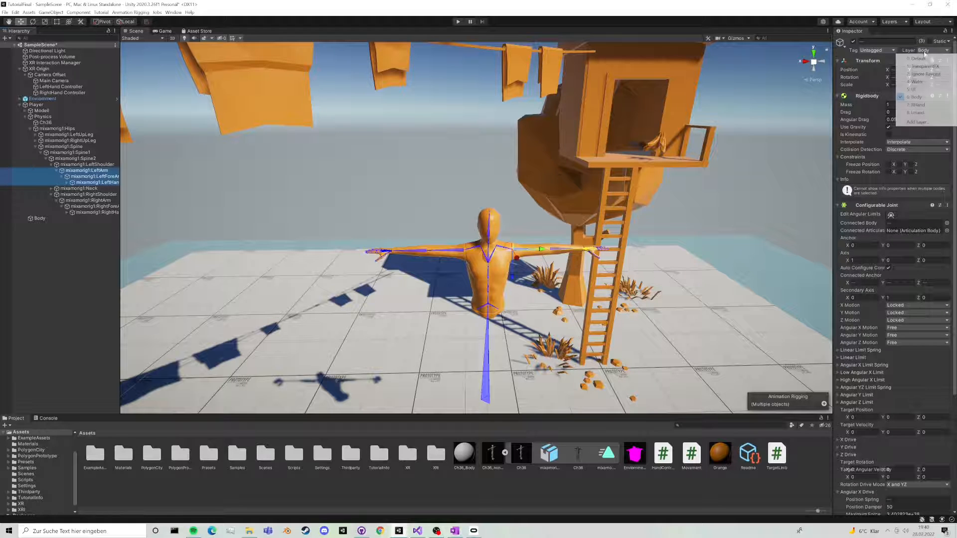
{"action": "left_click", "coordinate": [917, 112]}
{"action": "left_click", "coordinate": [449, 277]}
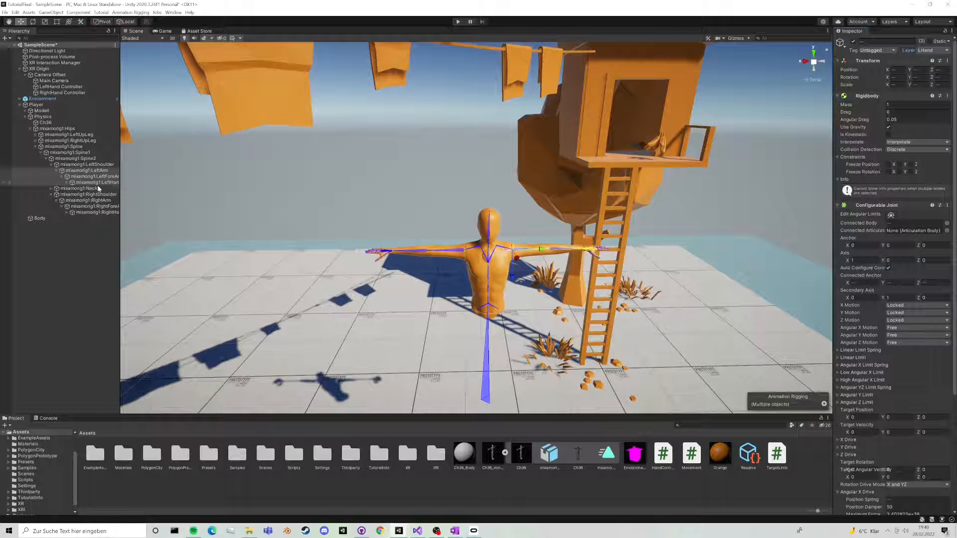
Step: In the project's Physics settings, set Default Solver Iterations and Default Solver Velocity Iterations to 255 and Default Max Angular Speed to 100
{"action": "left_click", "coordinate": [15, 12]}
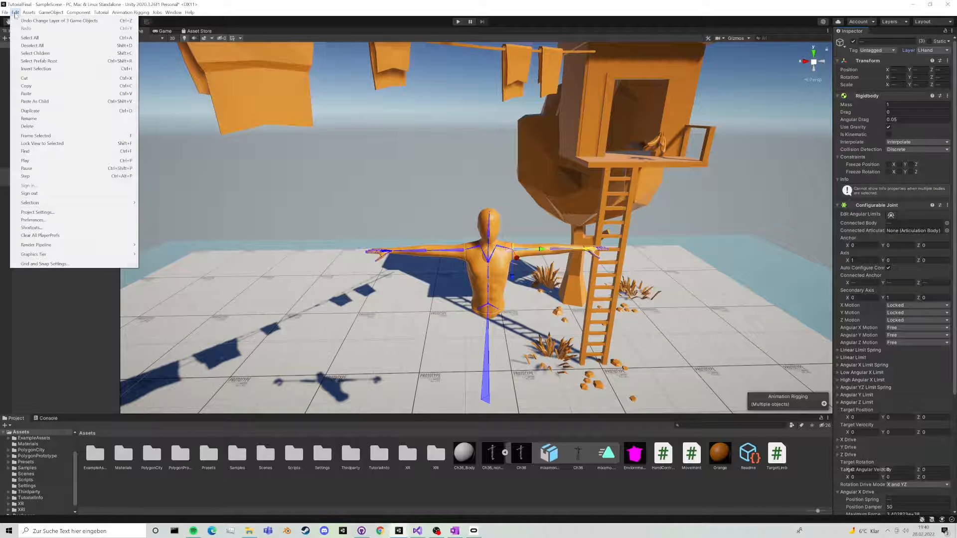
{"action": "left_click", "coordinate": [43, 217]}
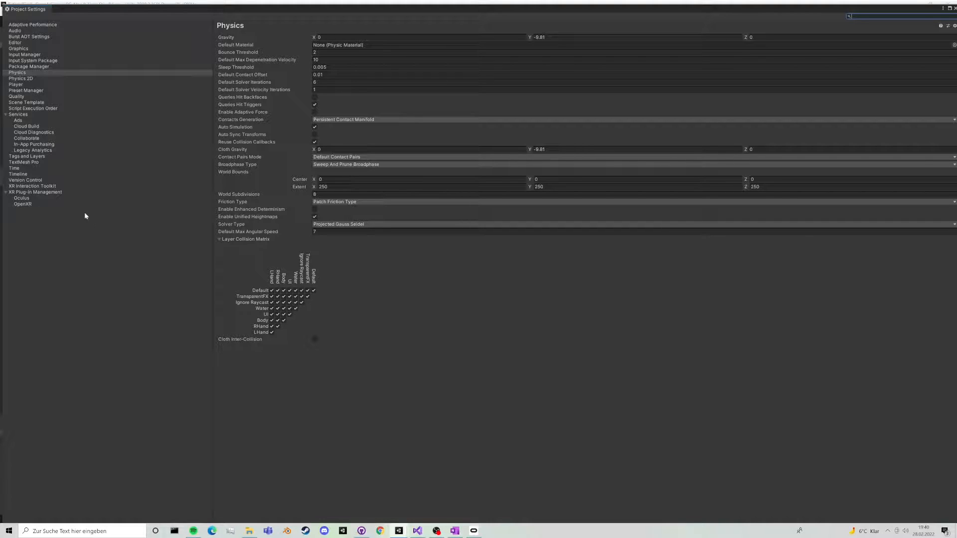
{"action": "left_click", "coordinate": [319, 82]}
{"action": "left_click", "coordinate": [321, 82]}
{"action": "type", "text": "255"}
{"action": "key", "text": "Tab"}
{"action": "type", "text": "11"}
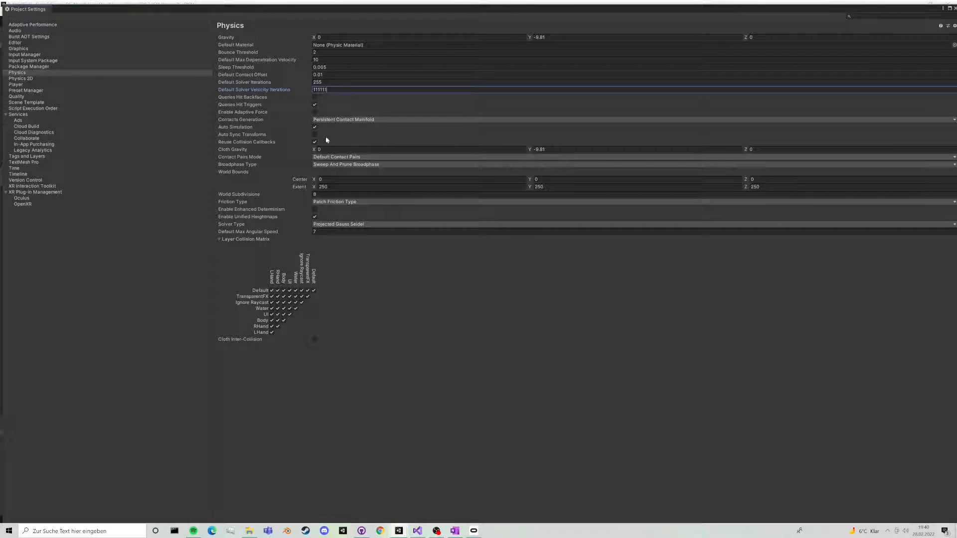
{"action": "left_click", "coordinate": [329, 232]}
{"action": "type", "text": "100"}
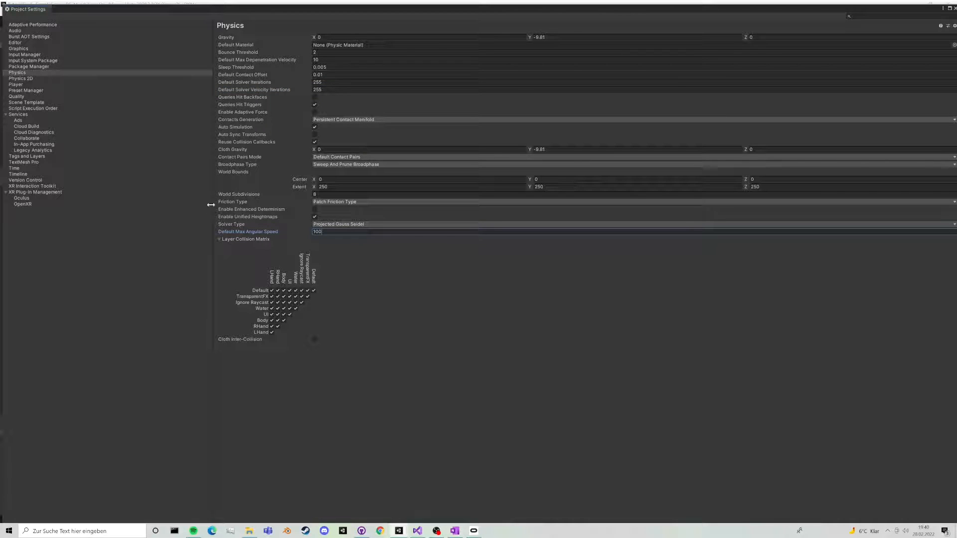
Step: Turn off collisions among the LHand, RHand and Body layers in the Layer Collision Matrix, then close Project Settings
{"action": "left_click", "coordinate": [272, 333]}
{"action": "left_click", "coordinate": [278, 327]}
{"action": "left_click", "coordinate": [277, 320]}
{"action": "left_click", "coordinate": [954, 9]}
Step: Run the scene in play mode and check how the player's physics body behaves from several angles
{"action": "scroll", "coordinate": [477, 54], "scroll_direction": "down", "scroll_amount": 3}
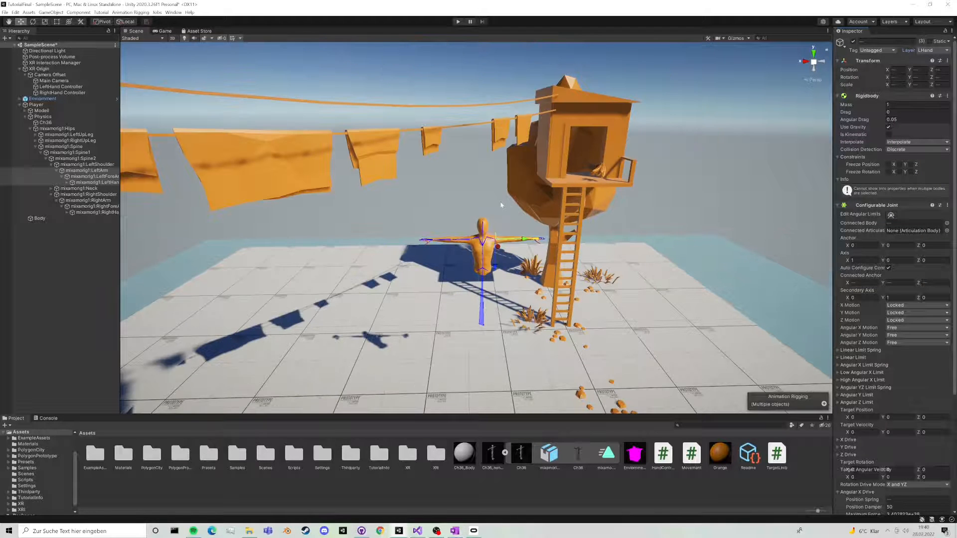
{"action": "left_click", "coordinate": [458, 22]}
{"action": "right_click_drag", "start_coordinate": [306, 146], "coordinate": [298, 204]}
{"action": "left_click", "coordinate": [84, 225]}
{"action": "left_click_drag", "start_coordinate": [449, 263], "coordinate": [389, 259]}
{"action": "left_click", "coordinate": [32, 22]}
{"action": "right_click_drag", "start_coordinate": [389, 259], "coordinate": [384, 254]}
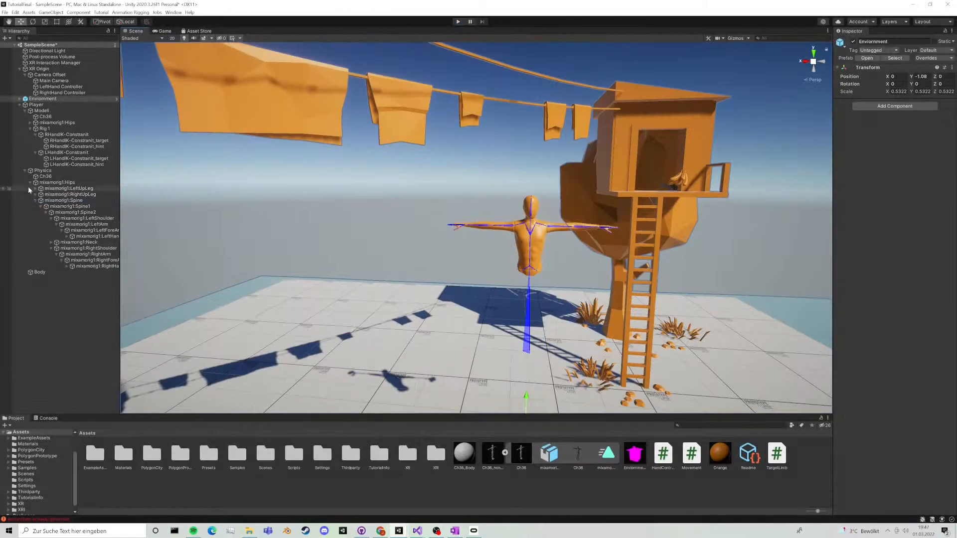
Step: Collapse the Physics hips and Modell hierarchies and attach the HandControll script to the Player object
{"action": "left_click", "coordinate": [30, 182]}
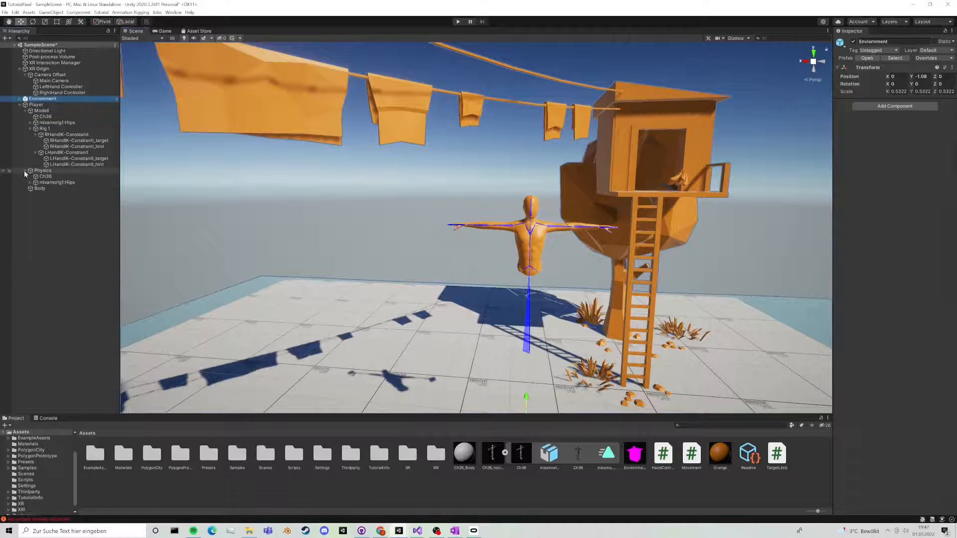
{"action": "left_click", "coordinate": [26, 110]}
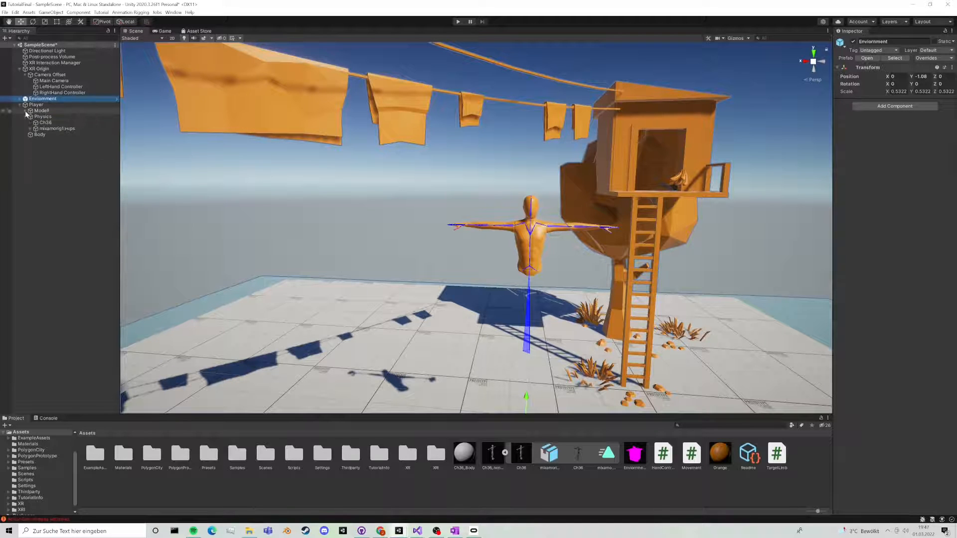
{"action": "left_click", "coordinate": [51, 181]}
{"action": "left_click", "coordinate": [31, 105]}
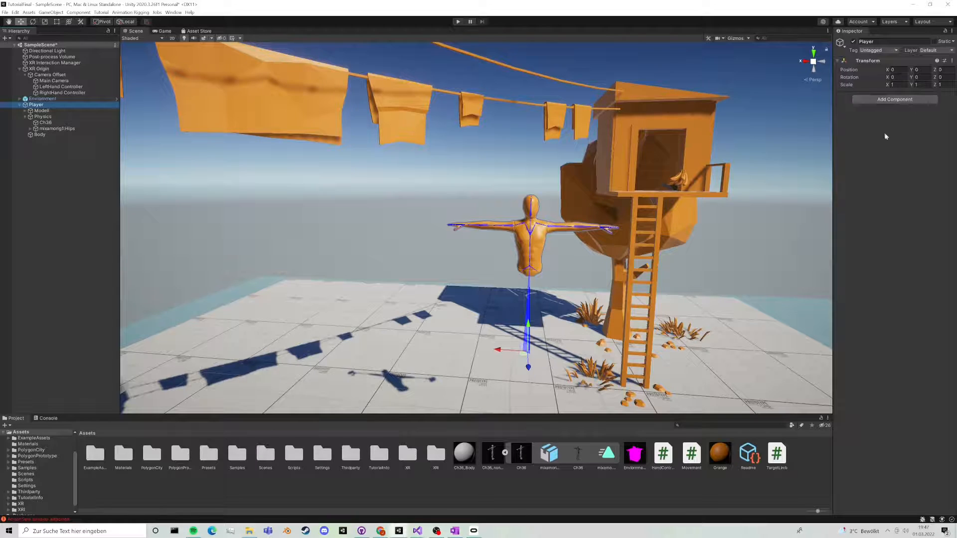
{"action": "left_click_drag", "start_coordinate": [663, 454], "coordinate": [889, 102]}
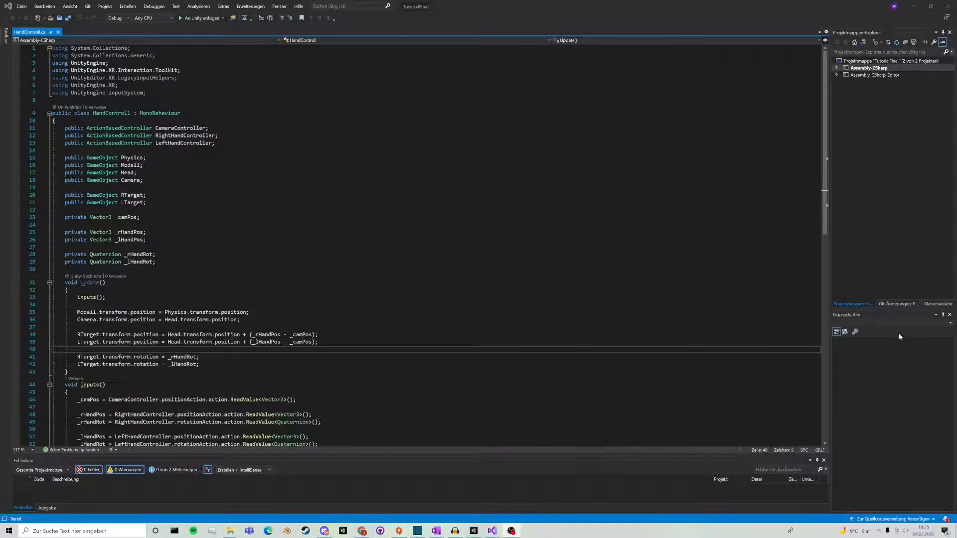
Step: Review the HandControll script in Visual Studio, from its declared fields to the Update and inputs methods
{"action": "left_click", "coordinate": [900, 366]}
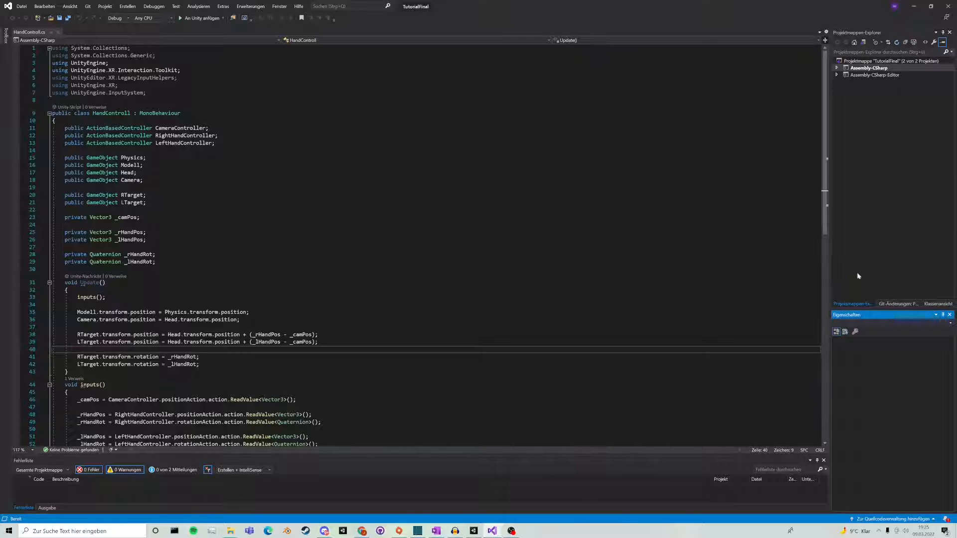
{"action": "left_click_drag", "start_coordinate": [825, 230], "coordinate": [825, 251]}
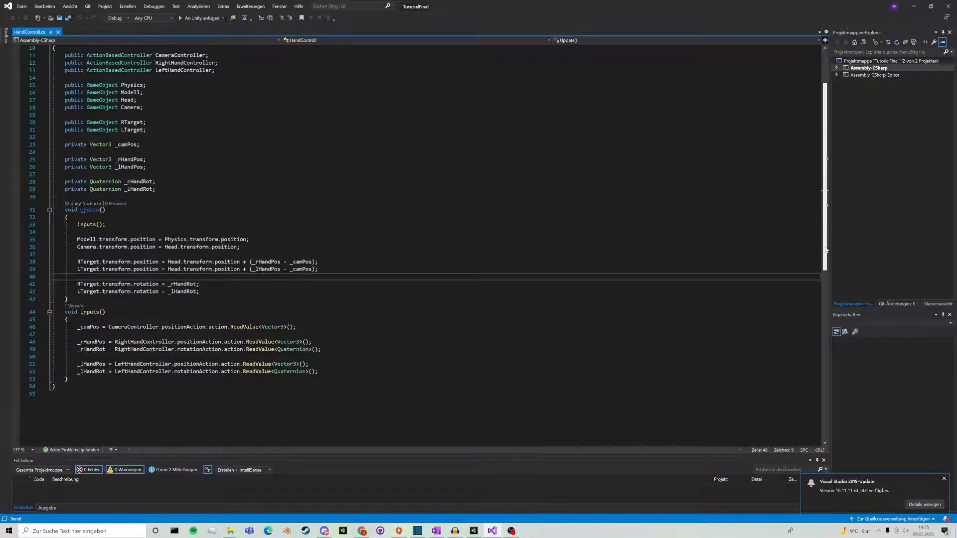
{"action": "left_click_drag", "start_coordinate": [825, 251], "coordinate": [824, 249]}
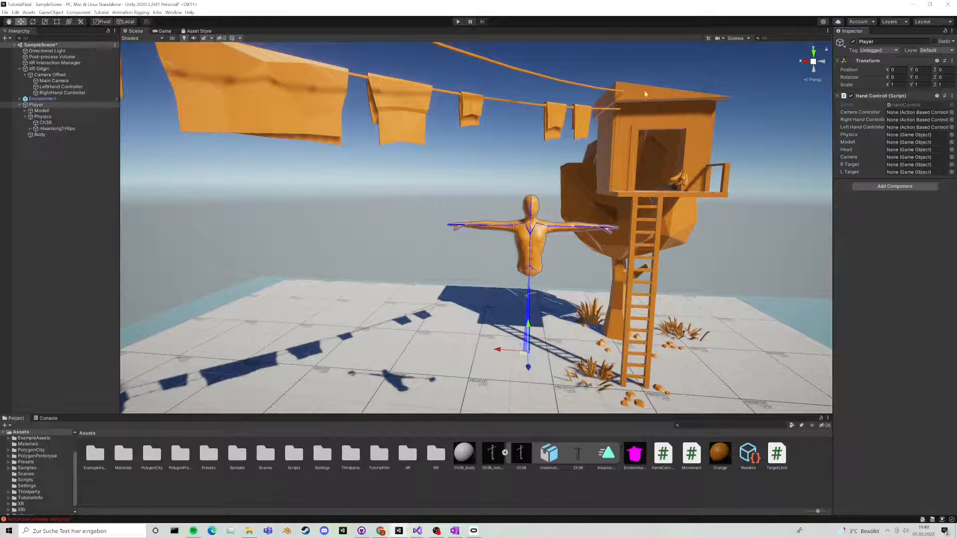
Step: In Player's HandControll script, assign the left and right hand controllers, Physics, Modell, and Main Camera as Camera
{"action": "left_click_drag", "start_coordinate": [58, 87], "coordinate": [900, 127]}
{"action": "left_click_drag", "start_coordinate": [57, 93], "coordinate": [917, 121]}
{"action": "left_click_drag", "start_coordinate": [44, 118], "coordinate": [916, 135]}
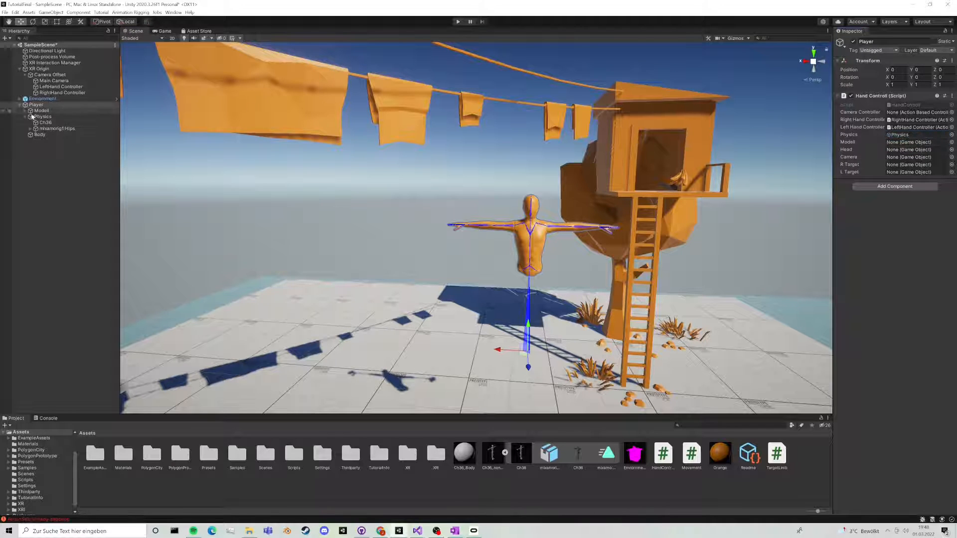
{"action": "left_click_drag", "start_coordinate": [35, 113], "coordinate": [916, 142]}
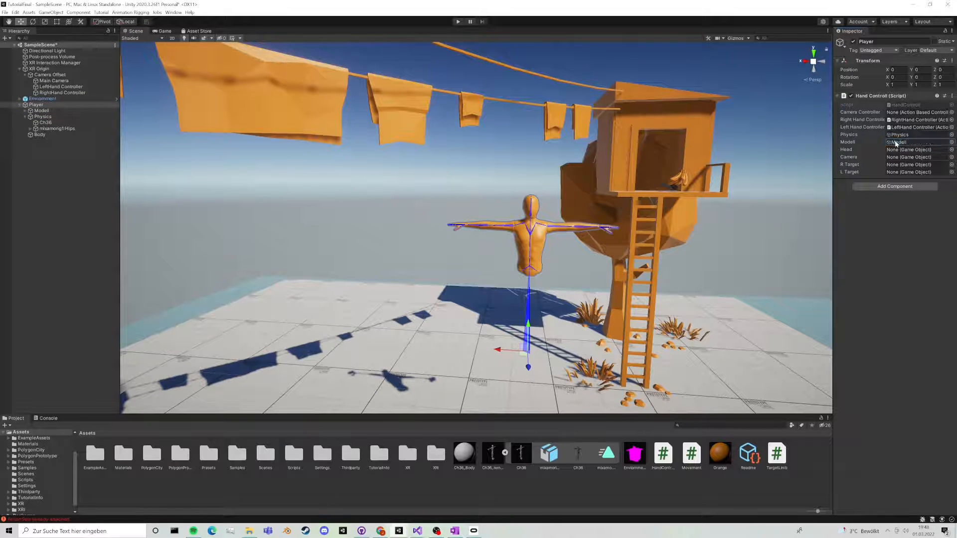
{"action": "left_click_drag", "start_coordinate": [54, 81], "coordinate": [914, 159]}
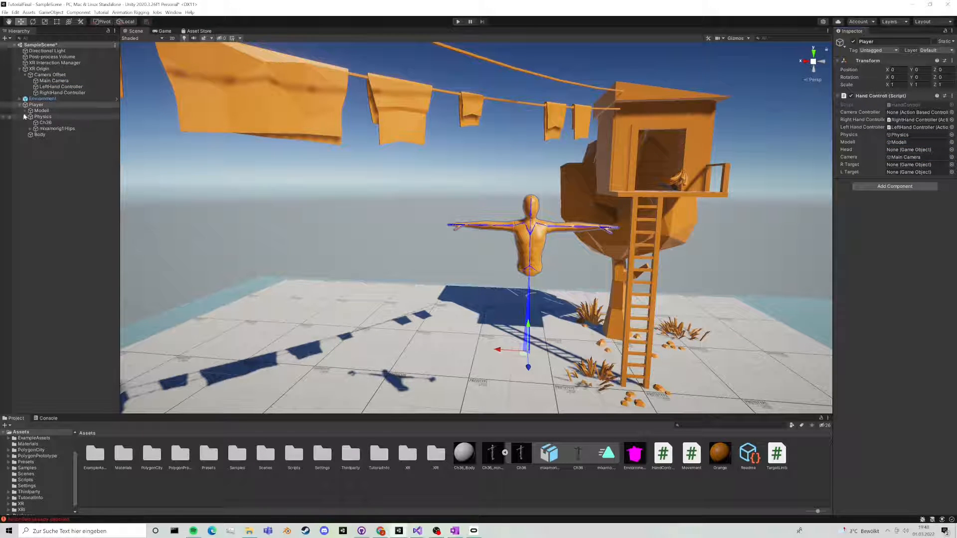
Step: Assign RHandIK-Constraint_target as R Target and LHandIK-Constraint_target as L Target in Player's HandControll script
{"action": "left_click", "coordinate": [25, 110]}
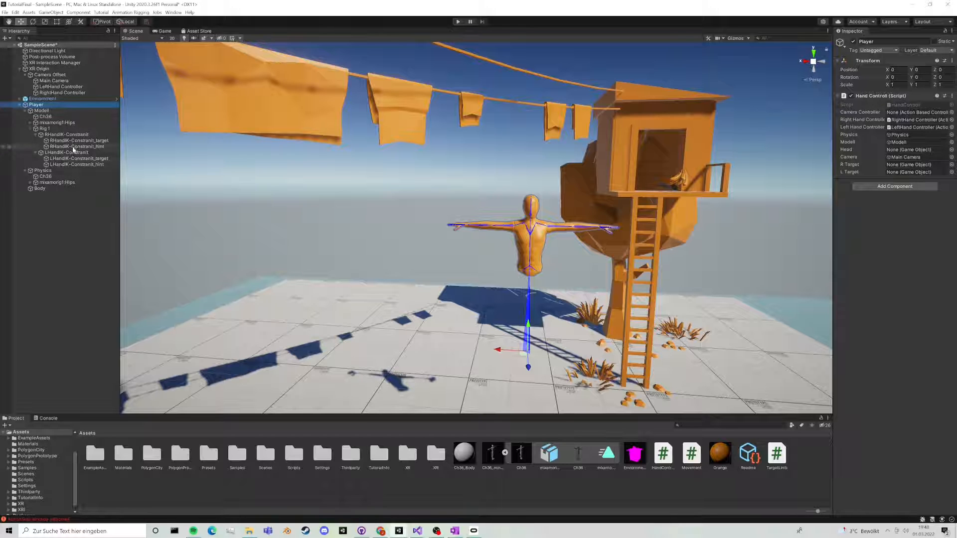
{"action": "left_click_drag", "start_coordinate": [74, 145], "coordinate": [898, 166]}
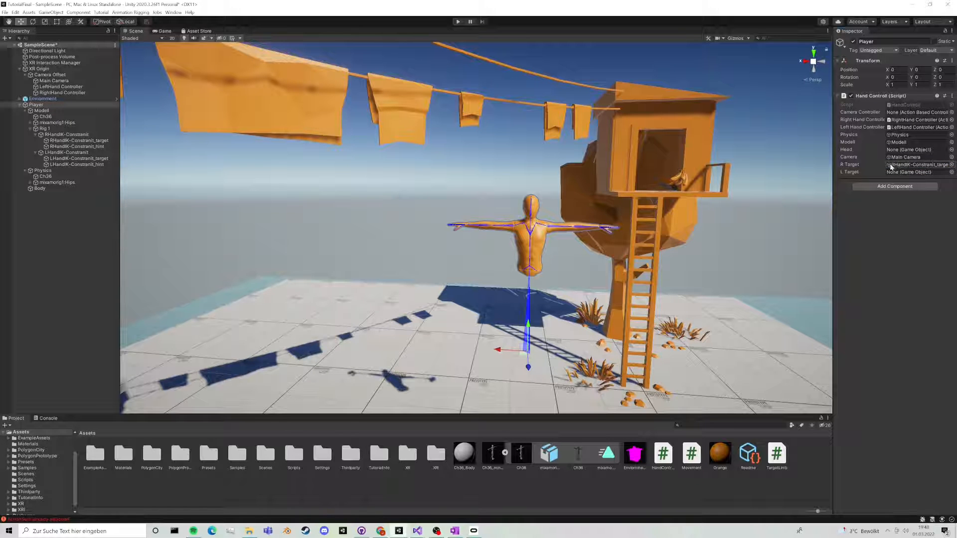
{"action": "left_click_drag", "start_coordinate": [64, 158], "coordinate": [914, 173]}
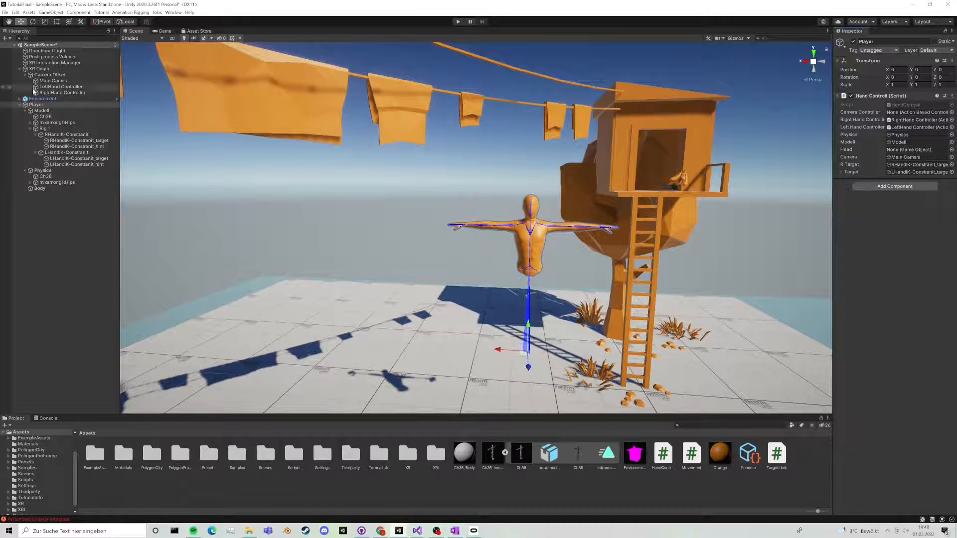
Step: Create an empty child object named Camera Controller under Camera Offset
{"action": "left_click", "coordinate": [48, 75]}
{"action": "right_click", "coordinate": [48, 75]}
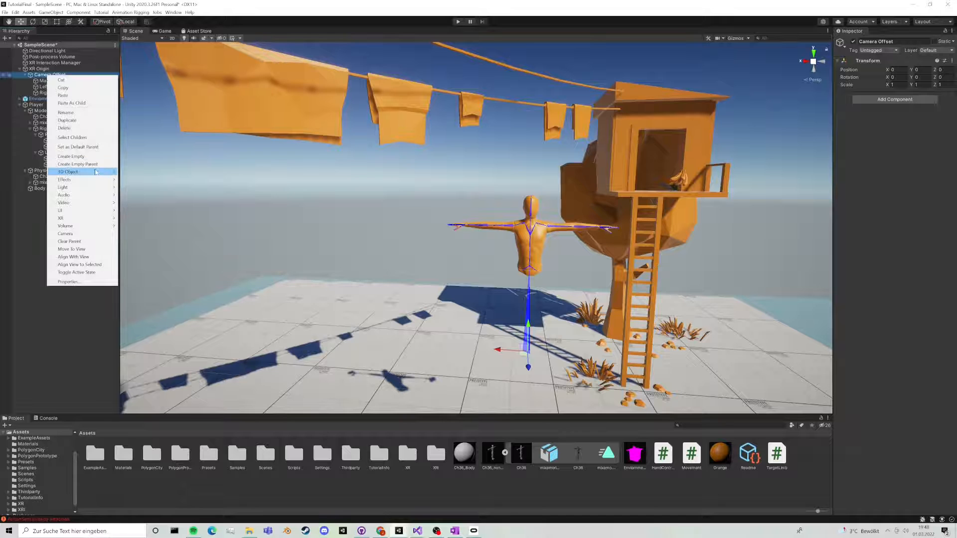
{"action": "left_click", "coordinate": [93, 156]}
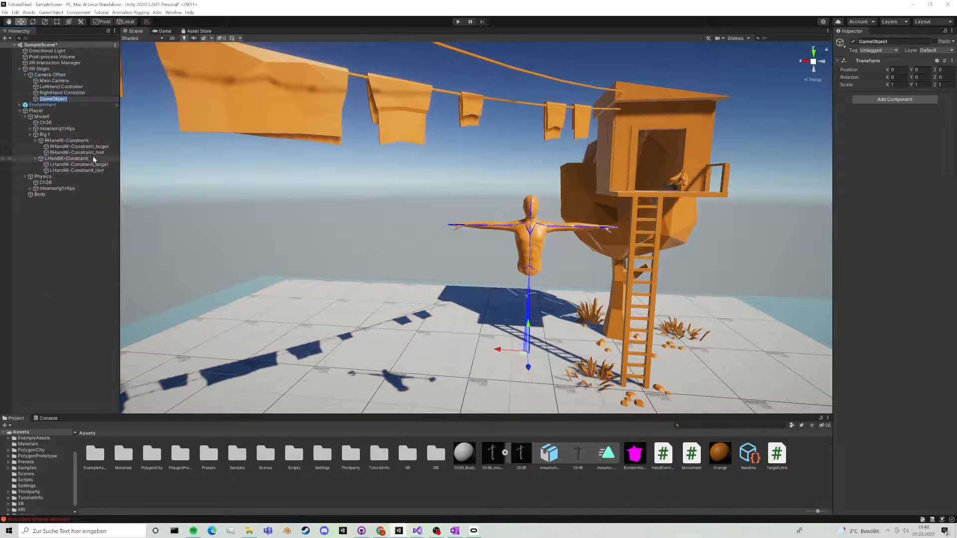
{"action": "type", "text": "Camera Controller"}
{"action": "key", "text": "Return"}
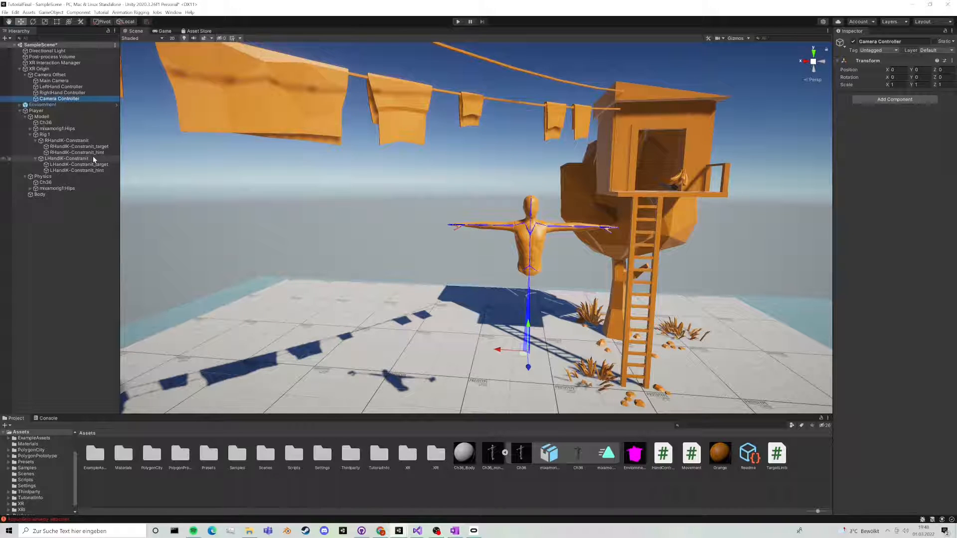
Step: Add an XR Controller (Action-based) to Camera Controller and set its Position Action to reference XRI HMD/Position
{"action": "left_click", "coordinate": [894, 99]}
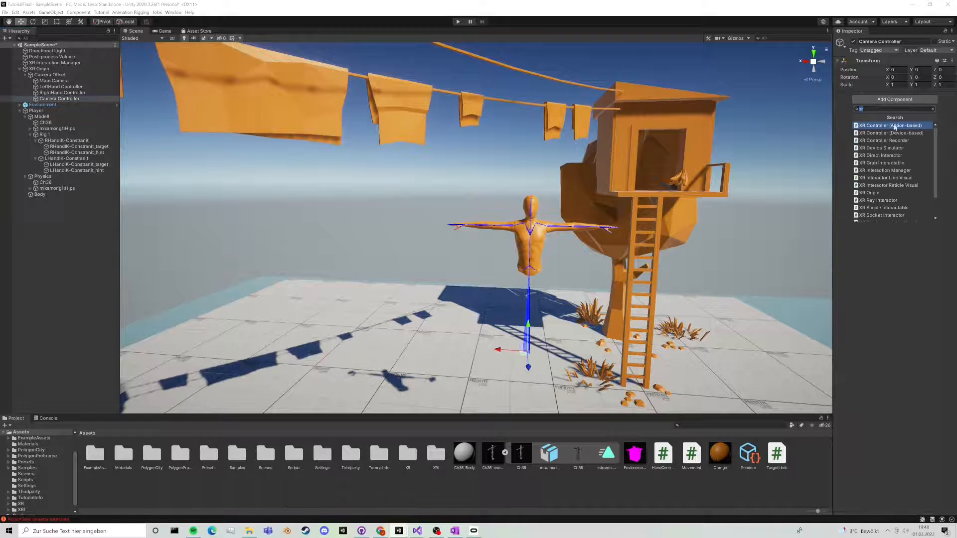
{"action": "left_click", "coordinate": [865, 128]}
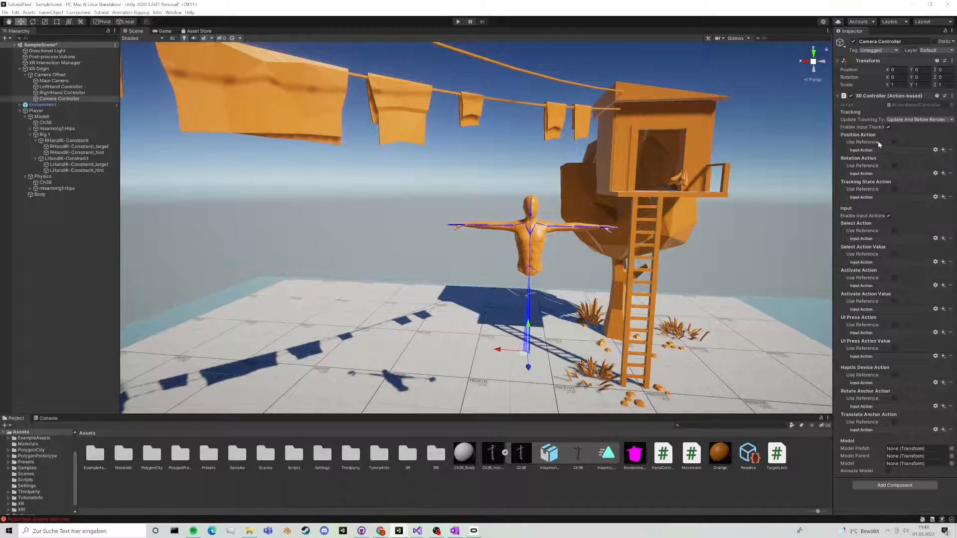
{"action": "left_click", "coordinate": [894, 142]}
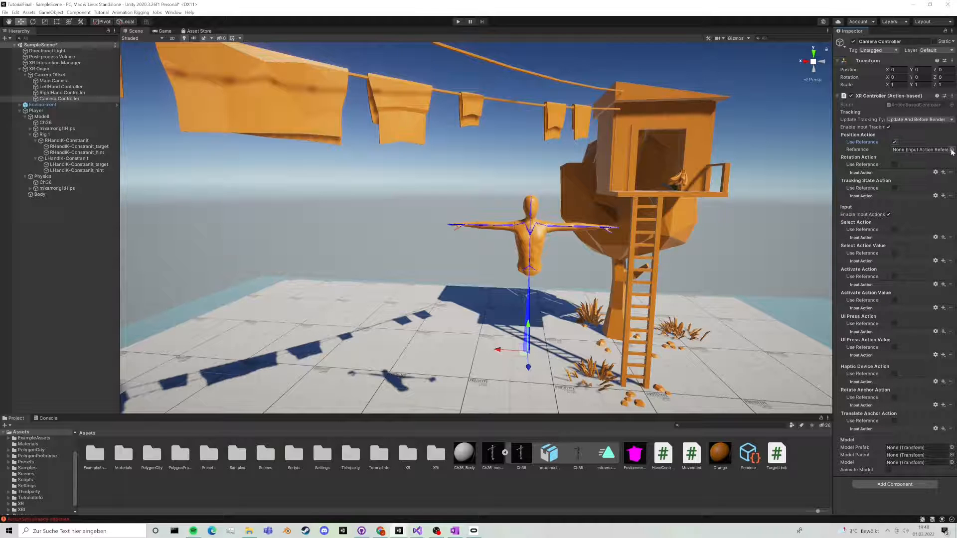
{"action": "left_click", "coordinate": [951, 149]}
{"action": "left_click", "coordinate": [892, 224]}
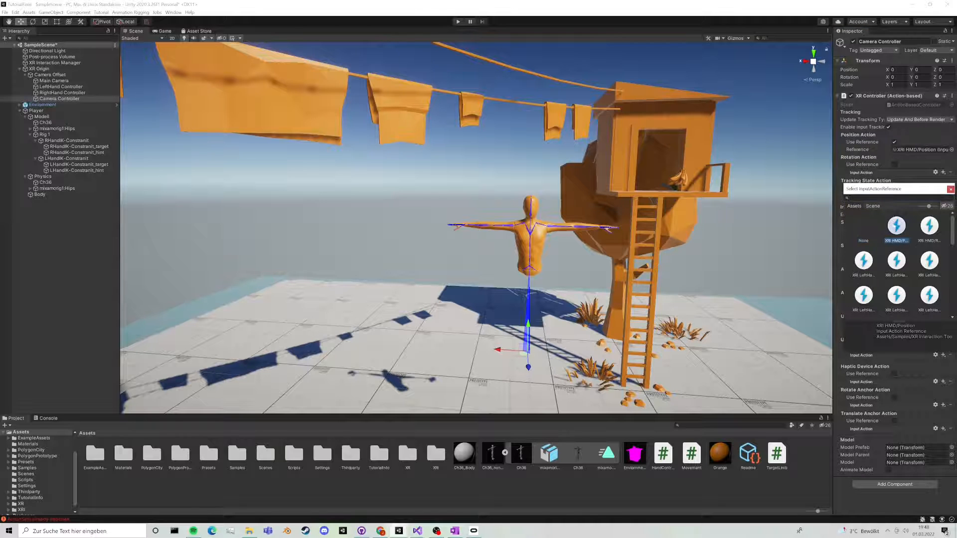
Step: Reference XRI HMD/Rotation as Camera Controller's Rotation Action, and assign Camera Controller to the matching slot in Player's HandControll script
{"action": "double_click", "coordinate": [895, 226]}
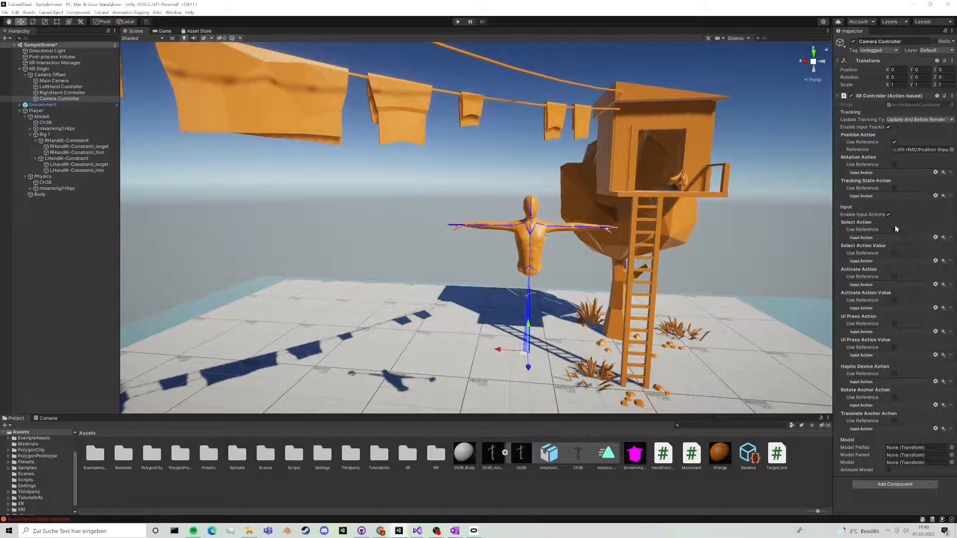
{"action": "left_click", "coordinate": [895, 164]}
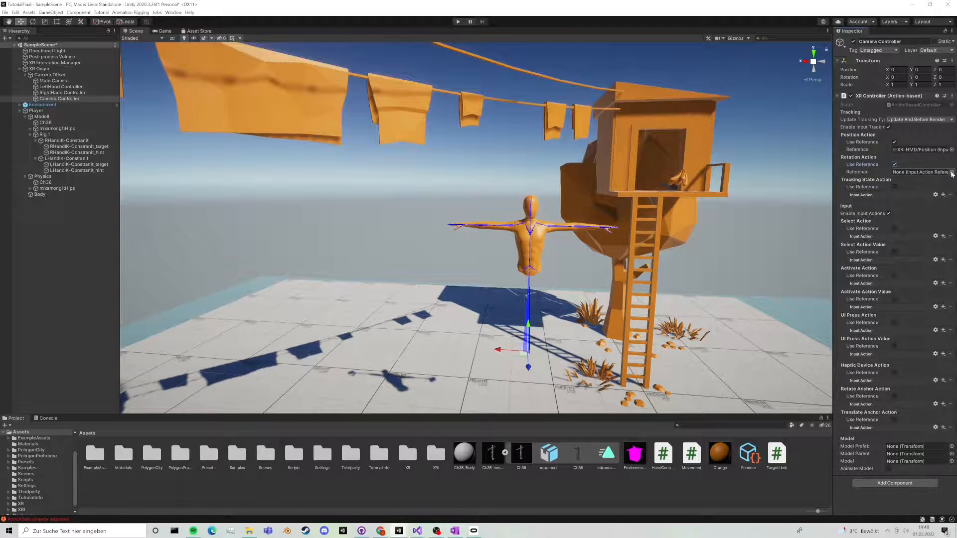
{"action": "left_click", "coordinate": [952, 172]}
{"action": "left_click", "coordinate": [929, 265]}
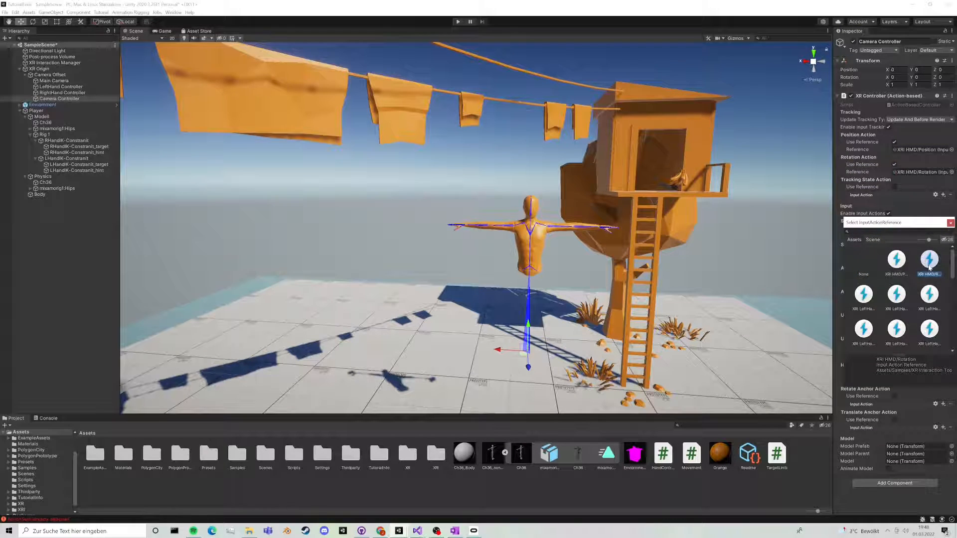
{"action": "double_click", "coordinate": [930, 266]}
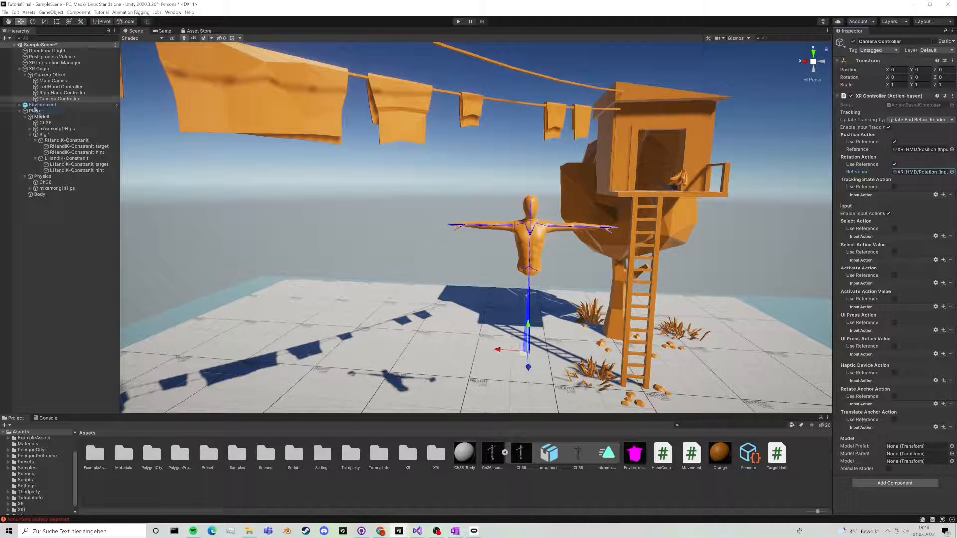
{"action": "left_click", "coordinate": [36, 111]}
{"action": "left_click_drag", "start_coordinate": [52, 98], "coordinate": [896, 112]}
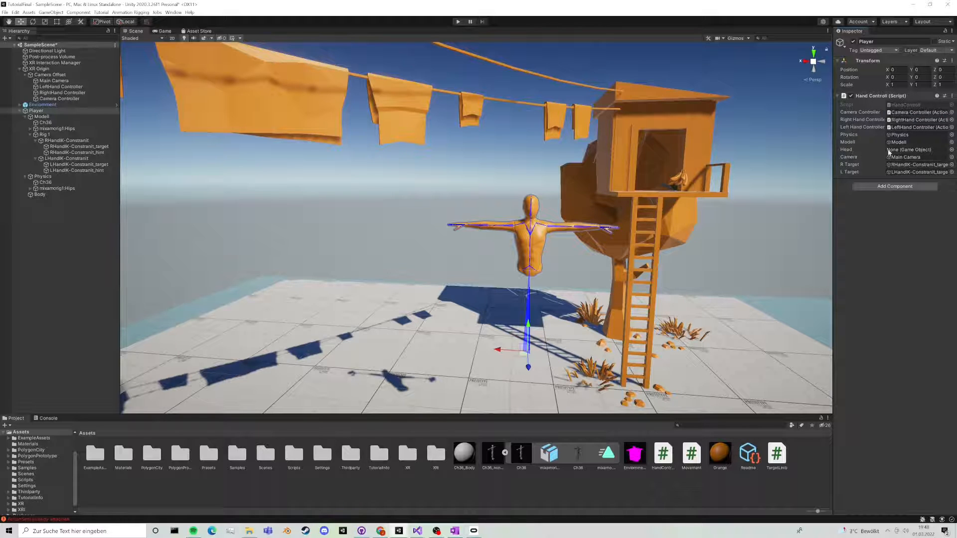
Step: Create an empty object named Head at the root of the scene
{"action": "right_click", "coordinate": [39, 248]}
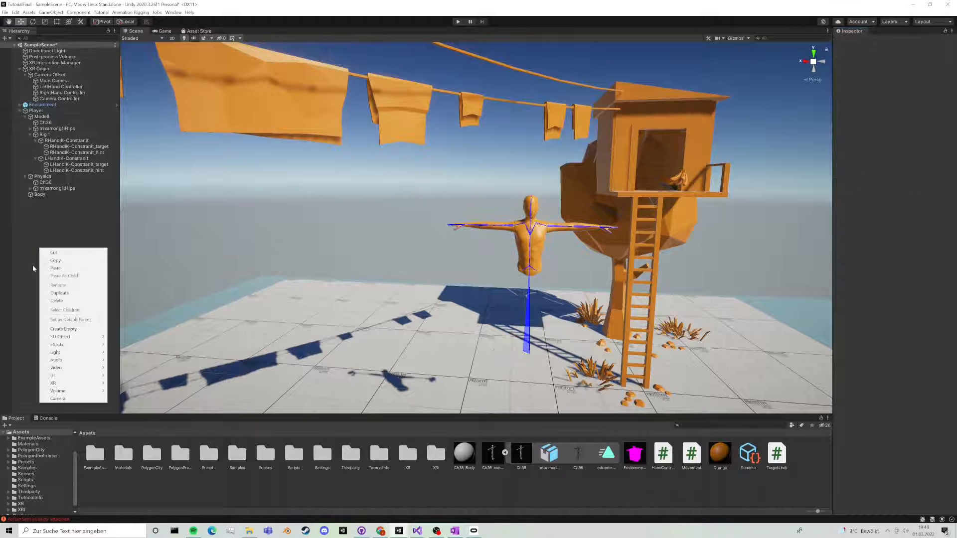
{"action": "left_click", "coordinate": [88, 329]}
{"action": "type", "text": "Head"}
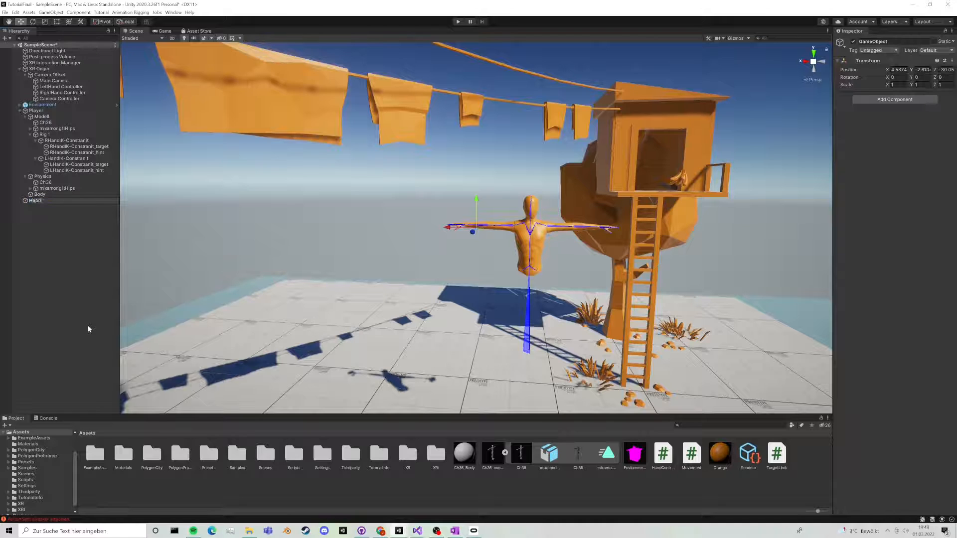
{"action": "key", "text": "Return"}
Step: Position Head in front of the mannequin's face at X 0, Y 1.9, Z 0.12
{"action": "left_click", "coordinate": [897, 70]}
{"action": "type", "text": "0"}
{"action": "key", "text": "Tab"}
{"action": "type", "text": "1.9"}
{"action": "key", "text": "Tab"}
{"action": "type", "text": "0.1"}
{"action": "right_click_drag", "start_coordinate": [707, 124], "coordinate": [488, 121]}
{"action": "scroll", "coordinate": [487, 119], "scroll_direction": "up", "scroll_amount": 3}
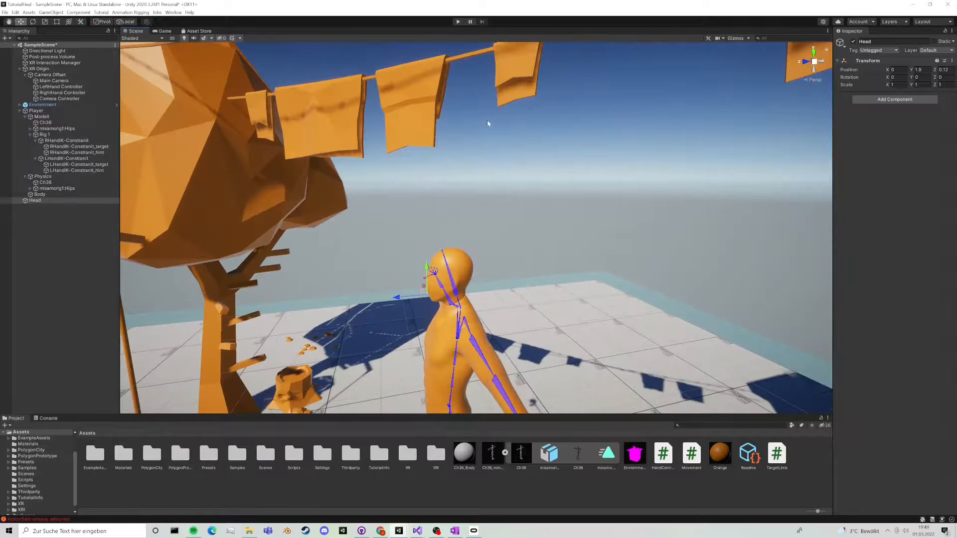
{"action": "scroll", "coordinate": [448, 92], "scroll_direction": "up", "scroll_amount": 5}
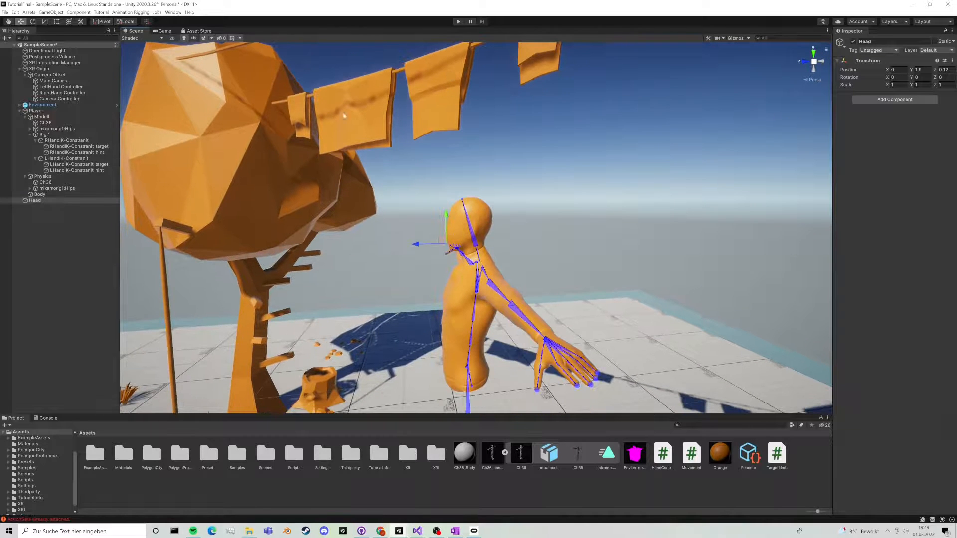
Step: Parent Head under Physics and assign it as Head in Player's HandControll script
{"action": "left_click", "coordinate": [66, 217]}
{"action": "left_click_drag", "start_coordinate": [33, 201], "coordinate": [57, 175]}
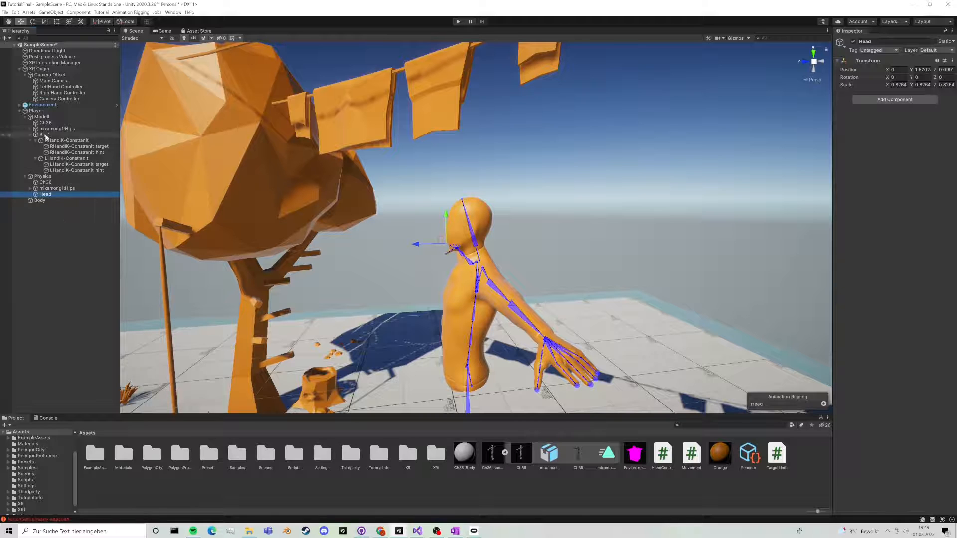
{"action": "left_click", "coordinate": [49, 111]}
{"action": "left_click_drag", "start_coordinate": [48, 199], "coordinate": [894, 153]}
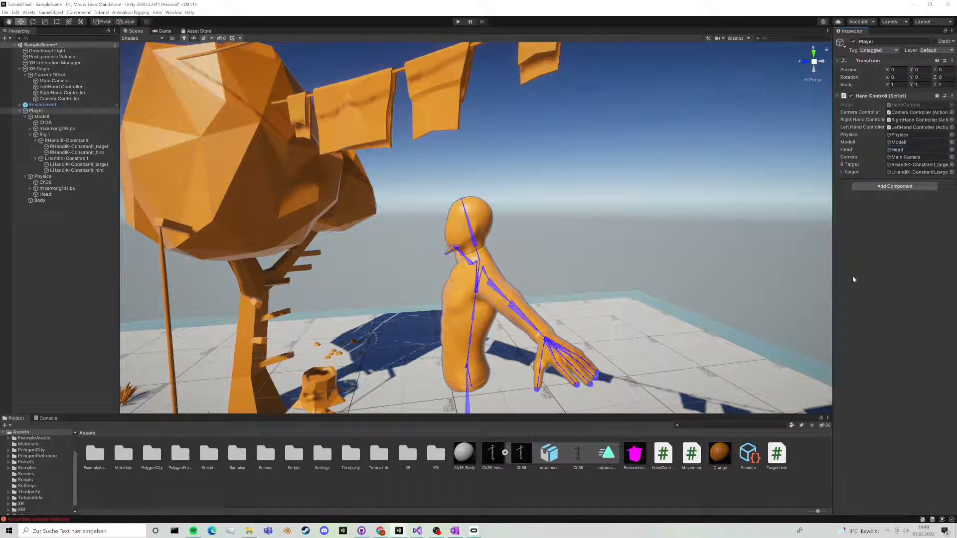
Step: Add the Movement script to Player and assign Camera Controller, Body and Modell in its matching slots
{"action": "left_click_drag", "start_coordinate": [691, 456], "coordinate": [850, 189]}
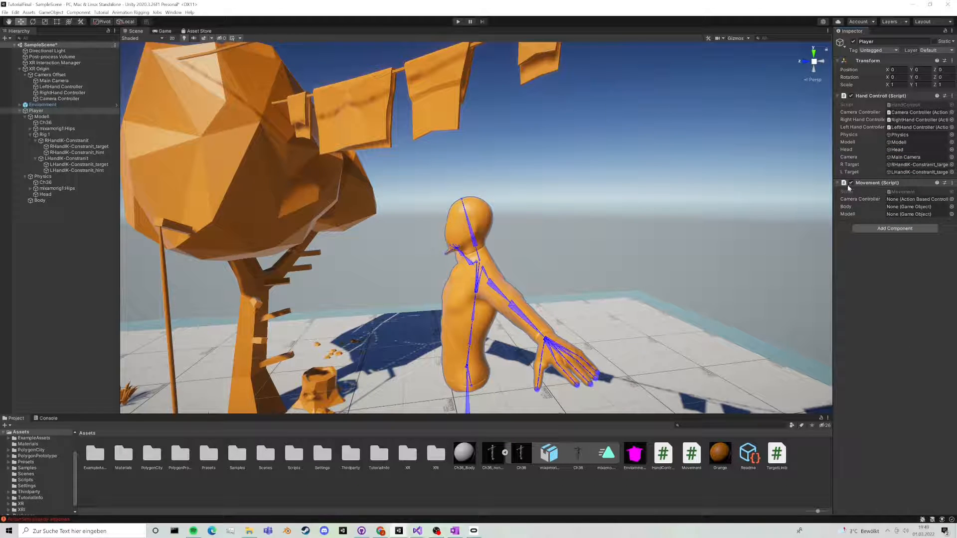
{"action": "left_click", "coordinate": [904, 193]}
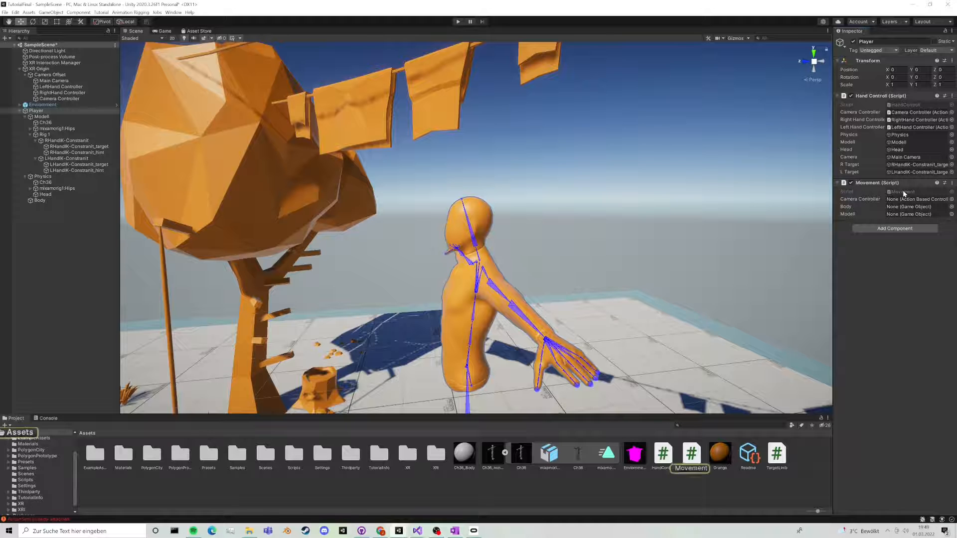
{"action": "double_click", "coordinate": [903, 194]}
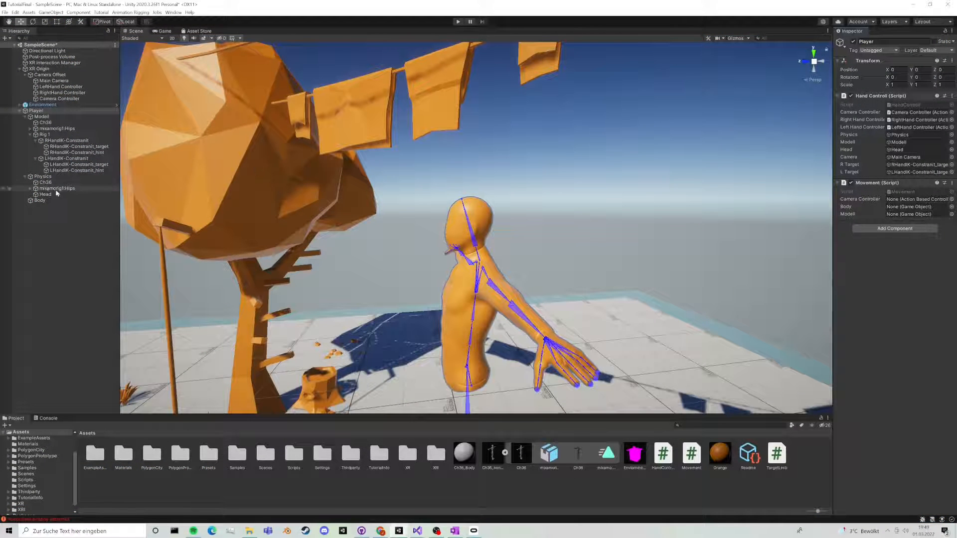
{"action": "left_click_drag", "start_coordinate": [53, 98], "coordinate": [922, 201]}
{"action": "left_click_drag", "start_coordinate": [31, 201], "coordinate": [900, 209]}
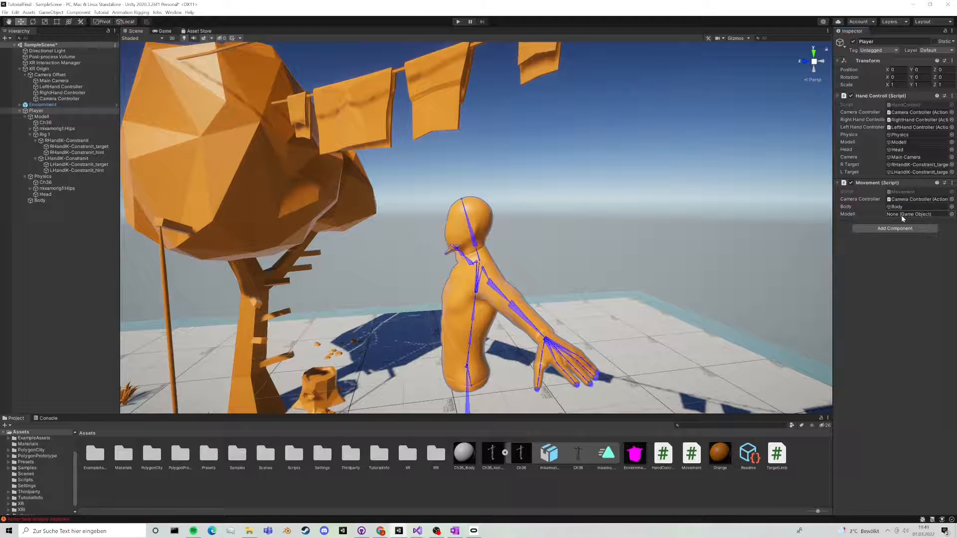
{"action": "left_click_drag", "start_coordinate": [59, 116], "coordinate": [900, 214]}
Step: Run the scene in Play mode and examine how the mannequin's body and arms behave
{"action": "left_click", "coordinate": [458, 22]}
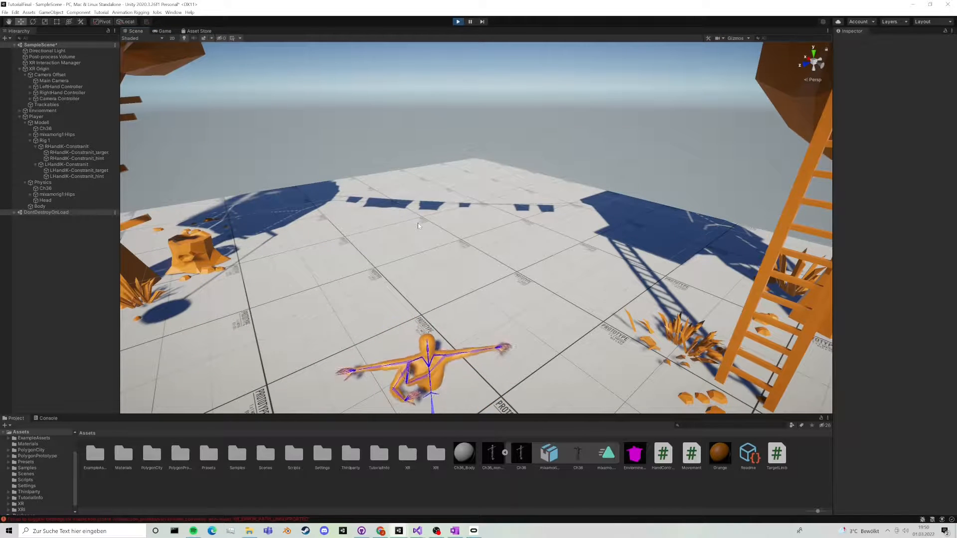
{"action": "right_click_drag", "start_coordinate": [417, 223], "coordinate": [497, 166]}
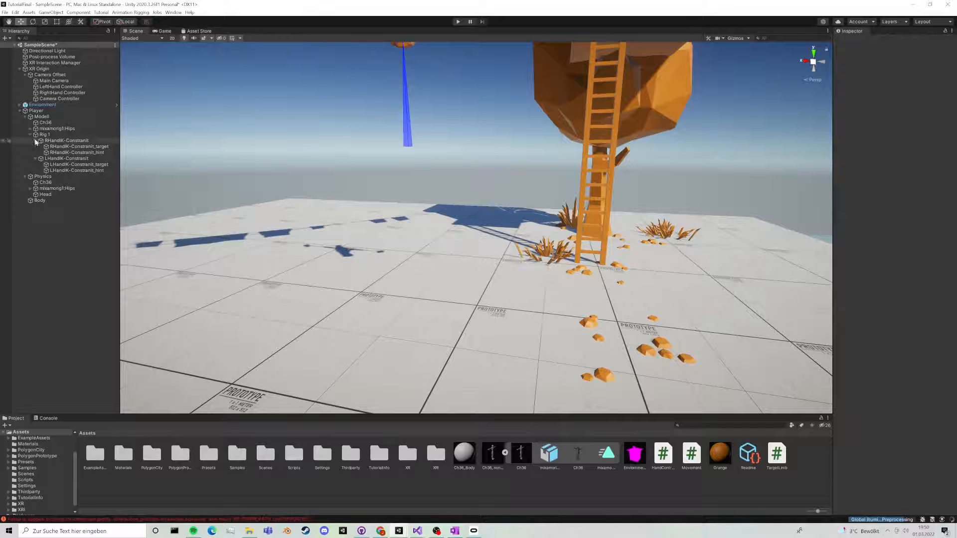
Step: Add the TargetLimb script to the left and right arm, forearm and hand bones of the Physics skeleton
{"action": "left_click", "coordinate": [25, 116]}
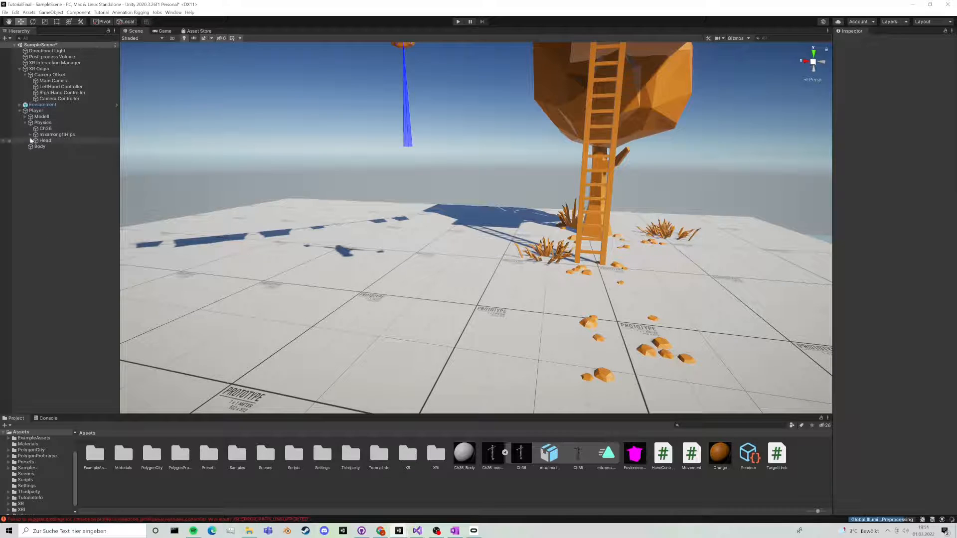
{"action": "left_click", "coordinate": [30, 134]}
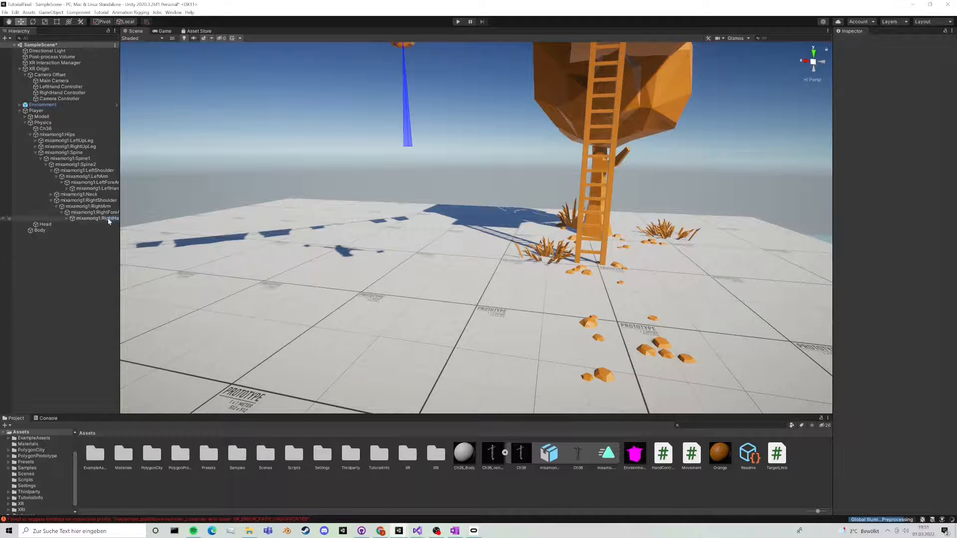
{"action": "left_click", "coordinate": [97, 218]}
{"action": "left_click", "coordinate": [110, 212], "text": "shift"}
{"action": "left_click", "coordinate": [100, 206], "text": "ctrl"}
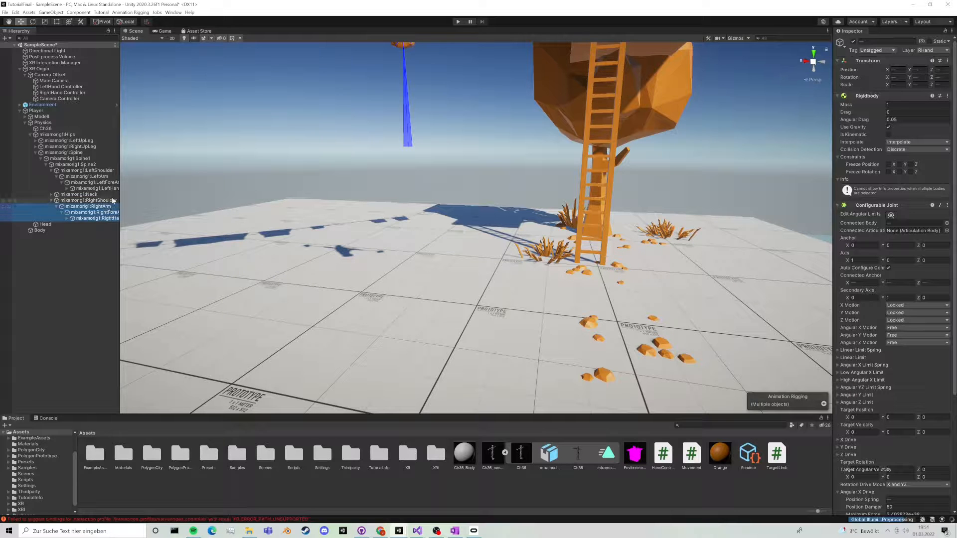
{"action": "left_click", "coordinate": [107, 188], "text": "ctrl"}
{"action": "left_click", "coordinate": [114, 183], "text": "ctrl"}
{"action": "left_click", "coordinate": [111, 177], "text": "ctrl"}
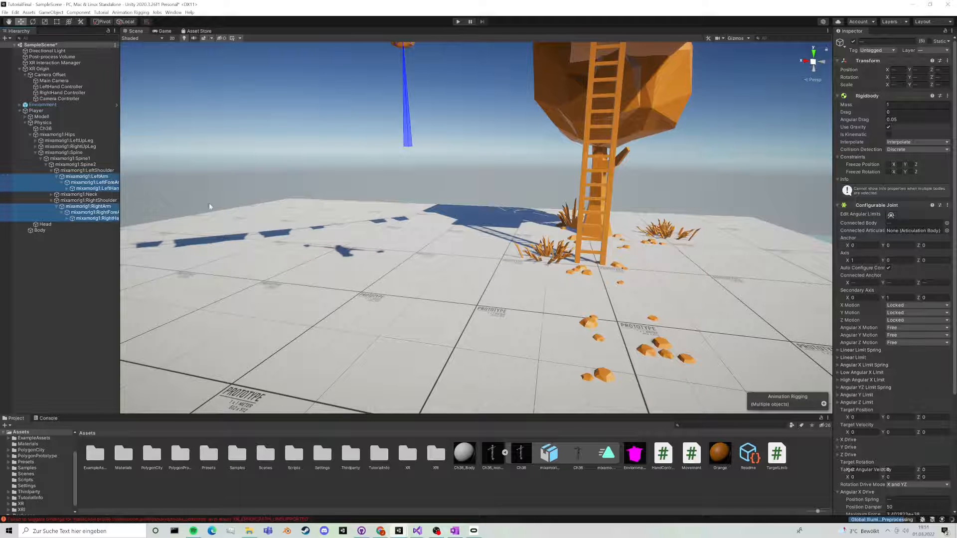
{"action": "scroll", "coordinate": [914, 369], "scroll_direction": "down", "scroll_amount": 5}
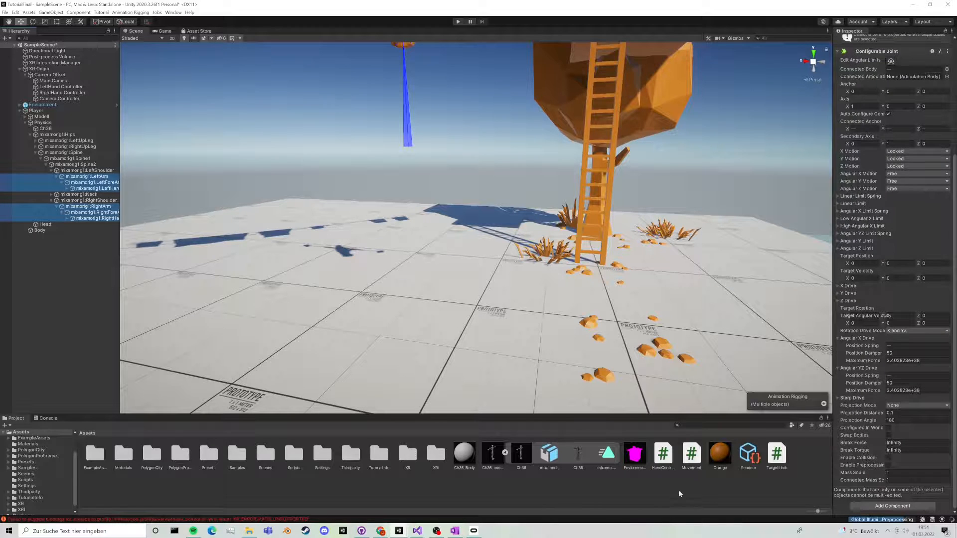
{"action": "scroll", "coordinate": [907, 299], "scroll_direction": "up", "scroll_amount": 5}
{"action": "left_click", "coordinate": [910, 205]}
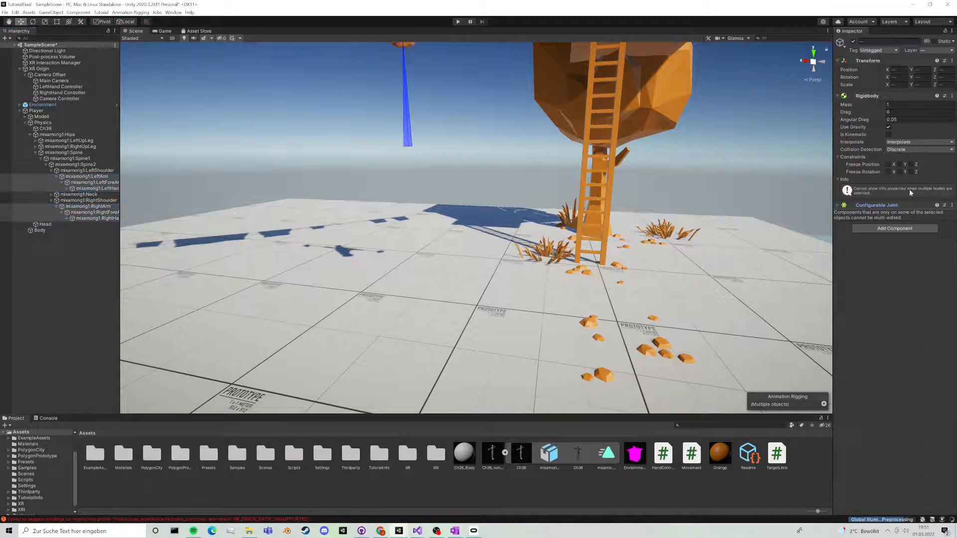
{"action": "left_click_drag", "start_coordinate": [776, 455], "coordinate": [897, 276]}
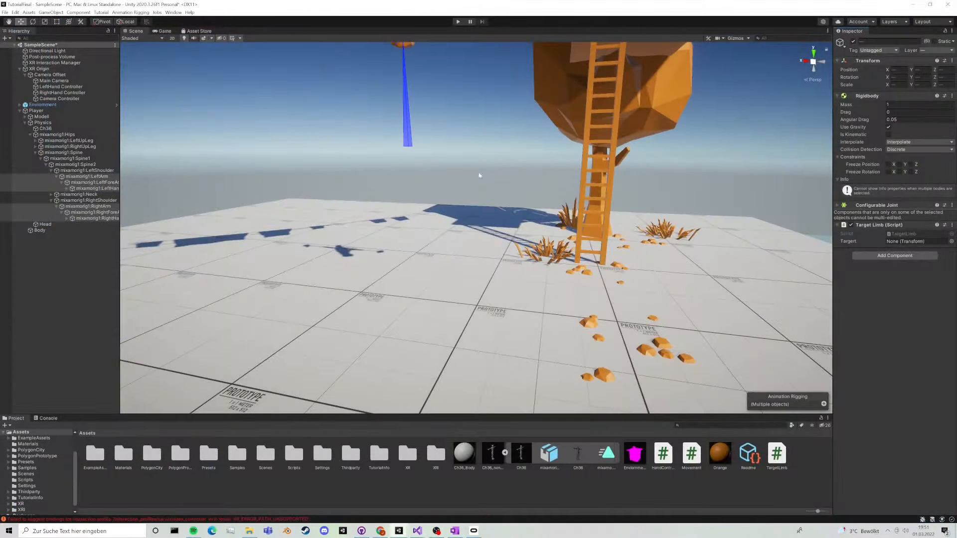
Step: Assign Modell's RightHand bone as the Target Limb target of the Physics RightHand bone
{"action": "left_click", "coordinate": [98, 219]}
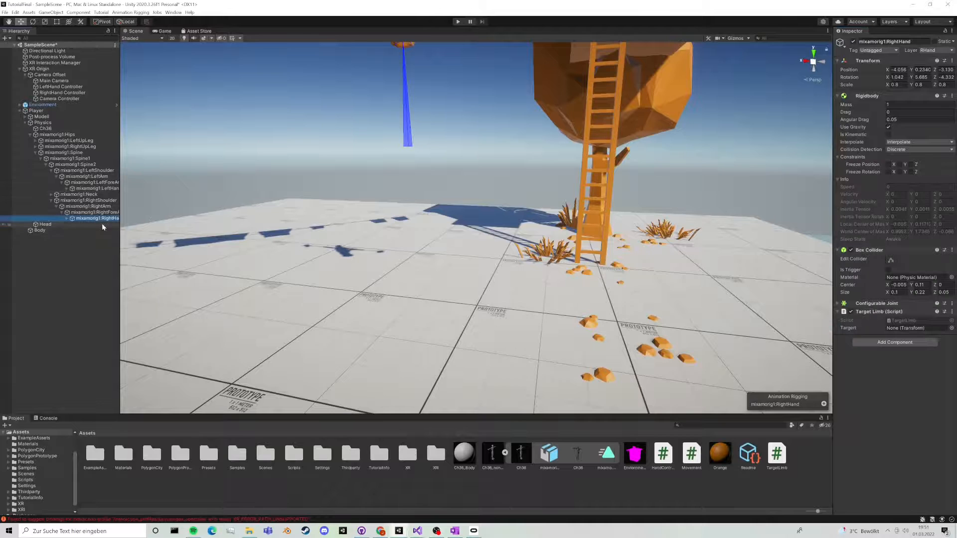
{"action": "left_click", "coordinate": [26, 117]}
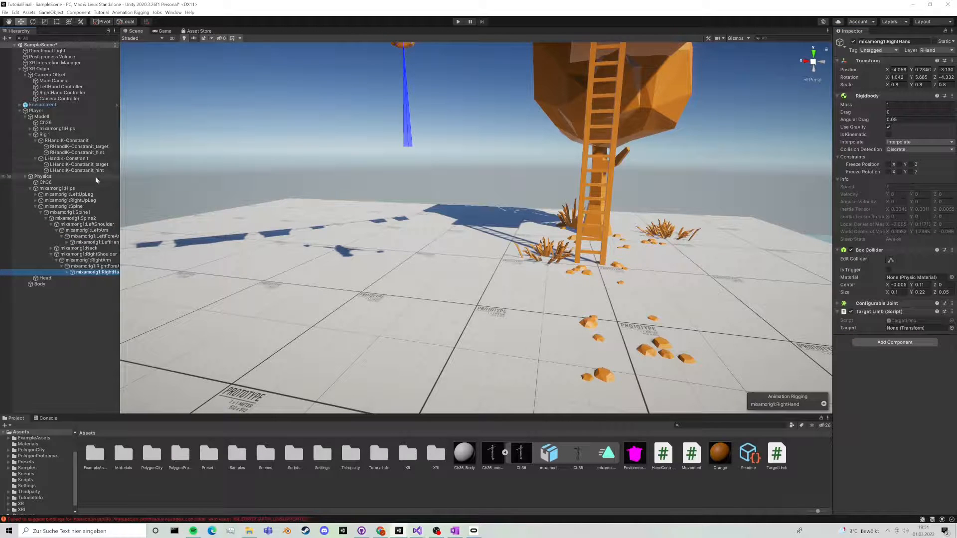
{"action": "left_click", "coordinate": [30, 135]}
{"action": "left_click", "coordinate": [31, 128]}
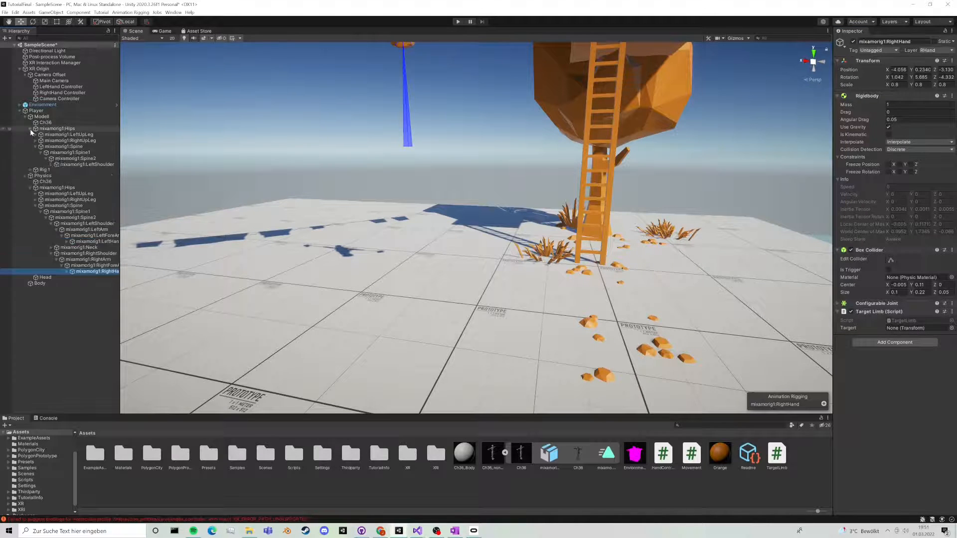
{"action": "left_click_drag", "start_coordinate": [100, 195], "coordinate": [933, 331]}
Step: Assign Modell's RightForeArm and RightArm bones as Target Limb targets of the matching Physics bones
{"action": "left_click", "coordinate": [81, 298]}
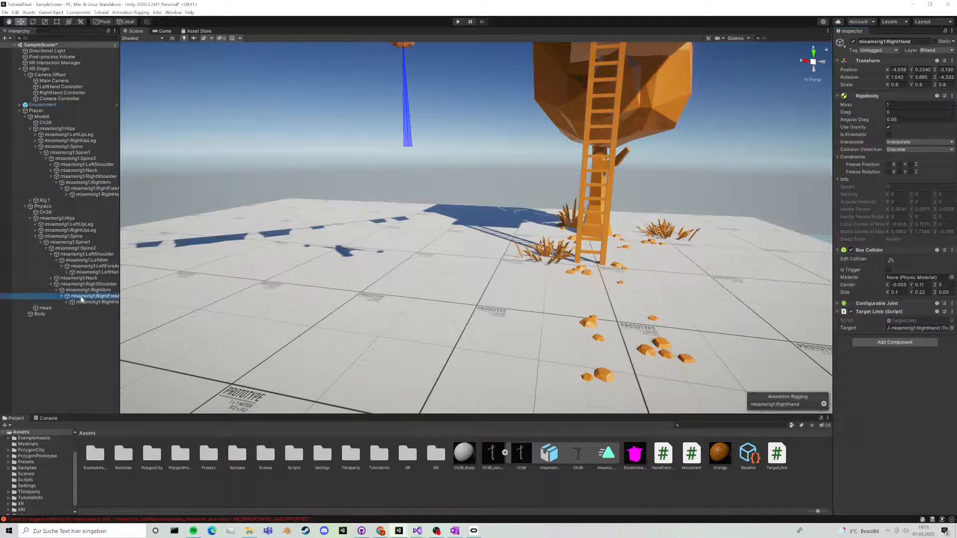
{"action": "left_click_drag", "start_coordinate": [95, 189], "coordinate": [897, 344]}
{"action": "left_click", "coordinate": [88, 290]}
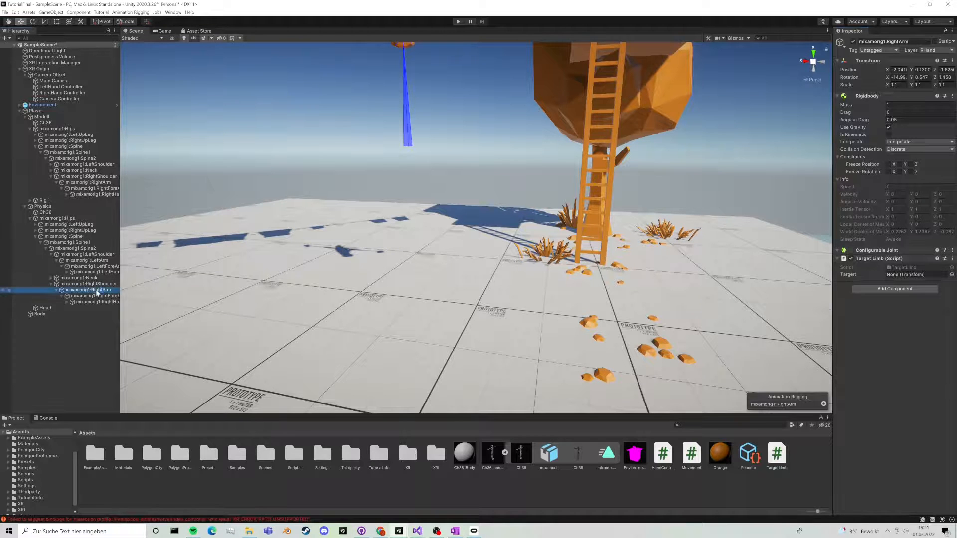
{"action": "left_click_drag", "start_coordinate": [89, 185], "coordinate": [912, 275]}
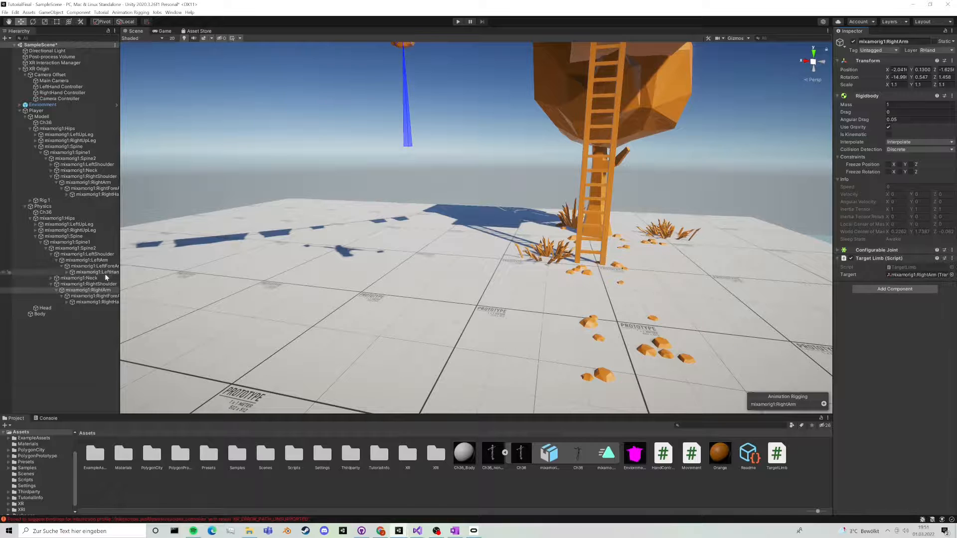
Step: Assign Modell's LeftHand and LeftForeArm bones as Target Limb targets of the matching Physics bones
{"action": "left_click", "coordinate": [106, 272]}
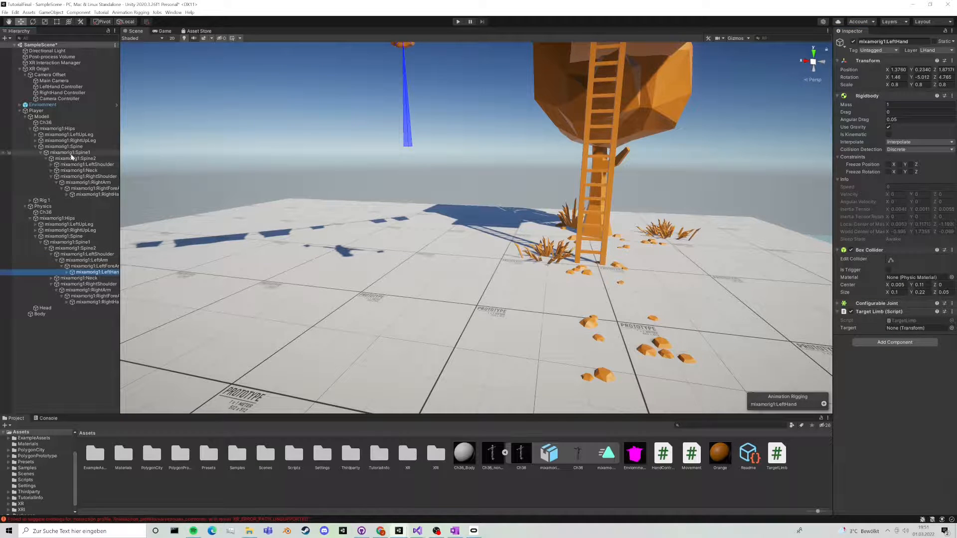
{"action": "left_click", "coordinate": [49, 166]}
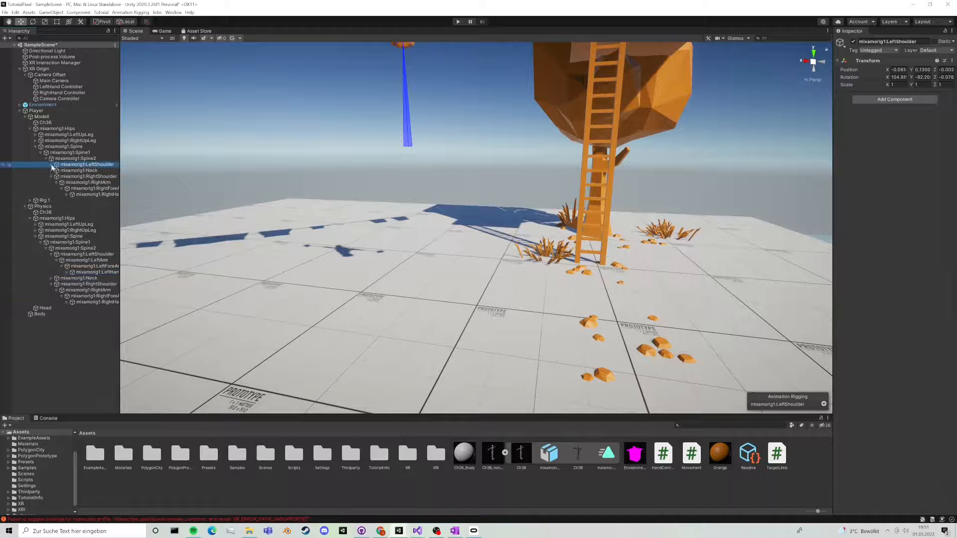
{"action": "left_click", "coordinate": [51, 165]}
{"action": "left_click", "coordinate": [98, 290]}
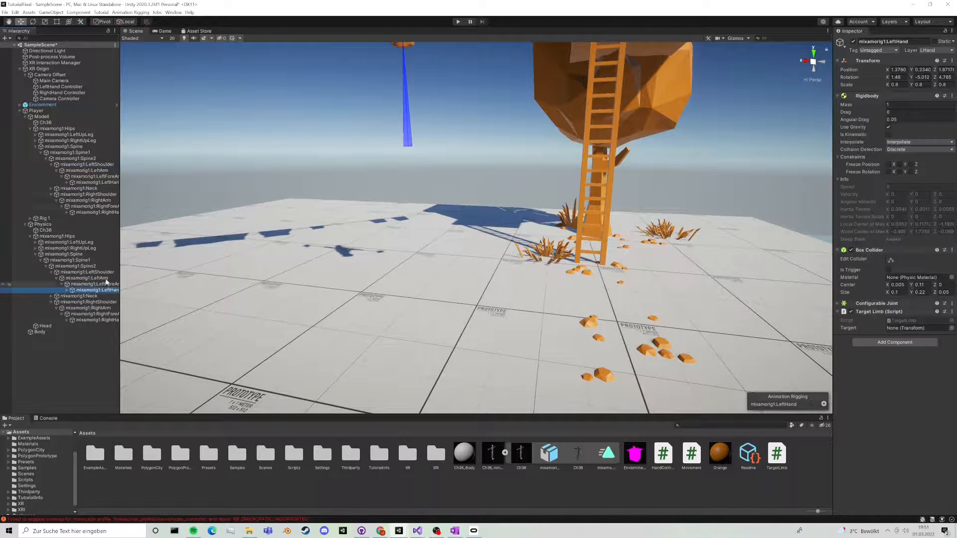
{"action": "left_click_drag", "start_coordinate": [895, 321], "coordinate": [897, 329]}
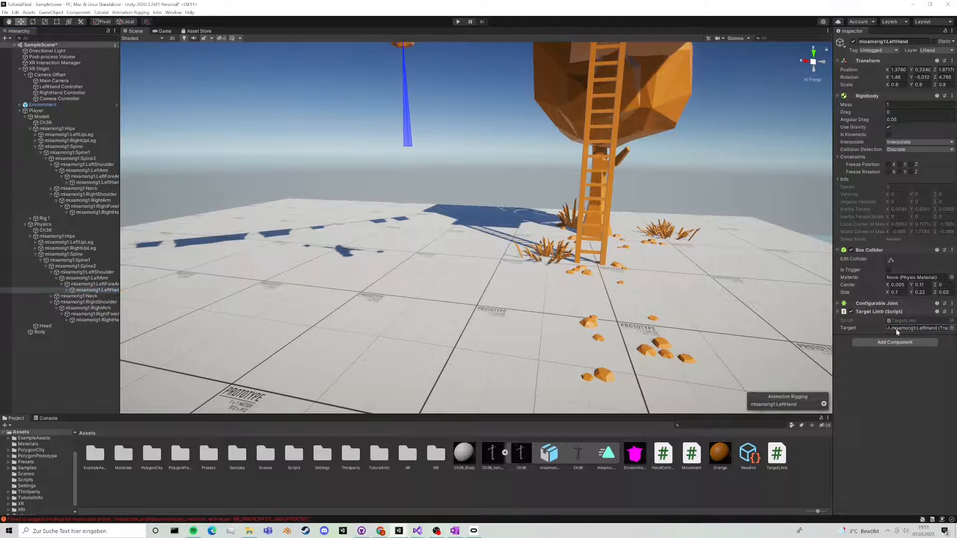
{"action": "left_click", "coordinate": [109, 285]}
{"action": "left_click_drag", "start_coordinate": [108, 178], "coordinate": [910, 345]}
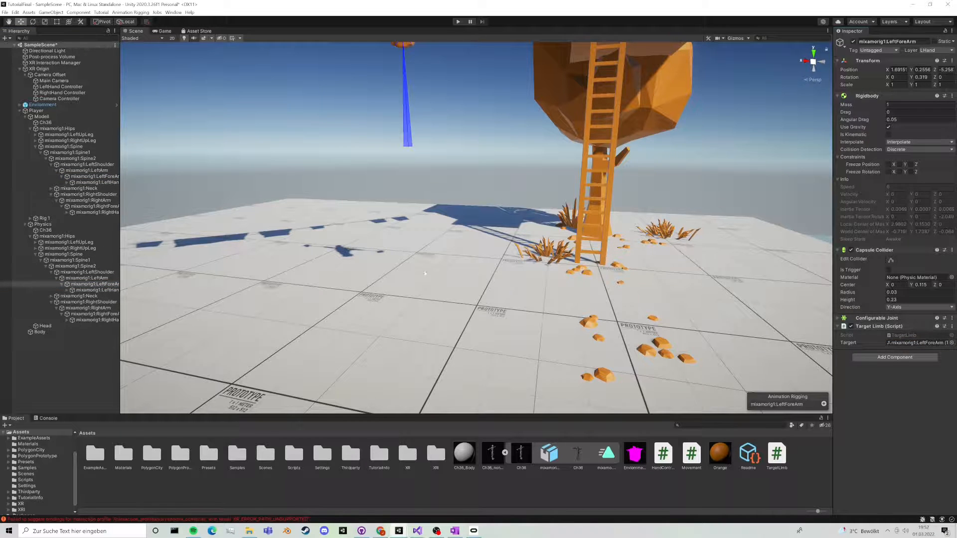
Step: Assign Modell's LeftArm bone as the Target Limb target of the Physics LeftArm bone, and test the player in play mode
{"action": "left_click", "coordinate": [89, 278]}
{"action": "left_click_drag", "start_coordinate": [94, 172], "coordinate": [918, 277]}
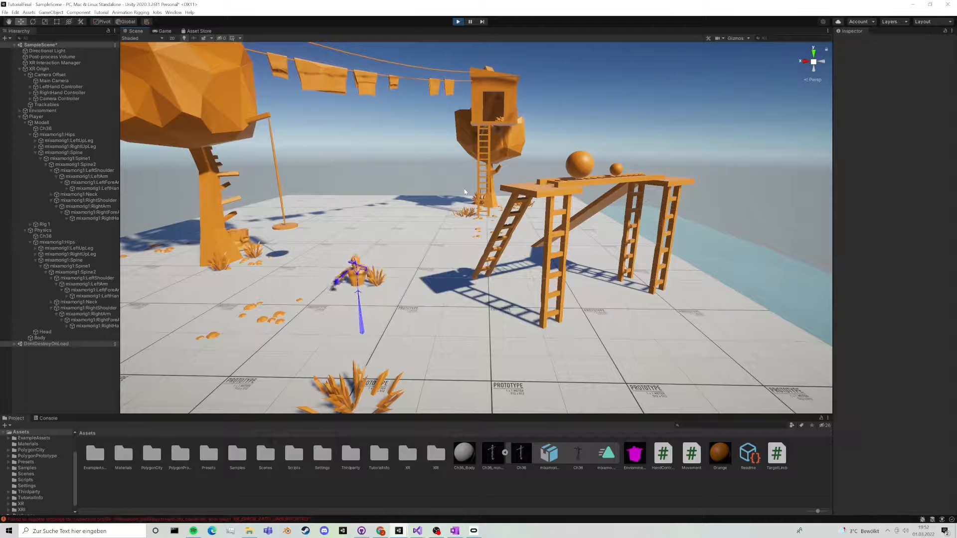
{"action": "left_click", "coordinate": [163, 31]}
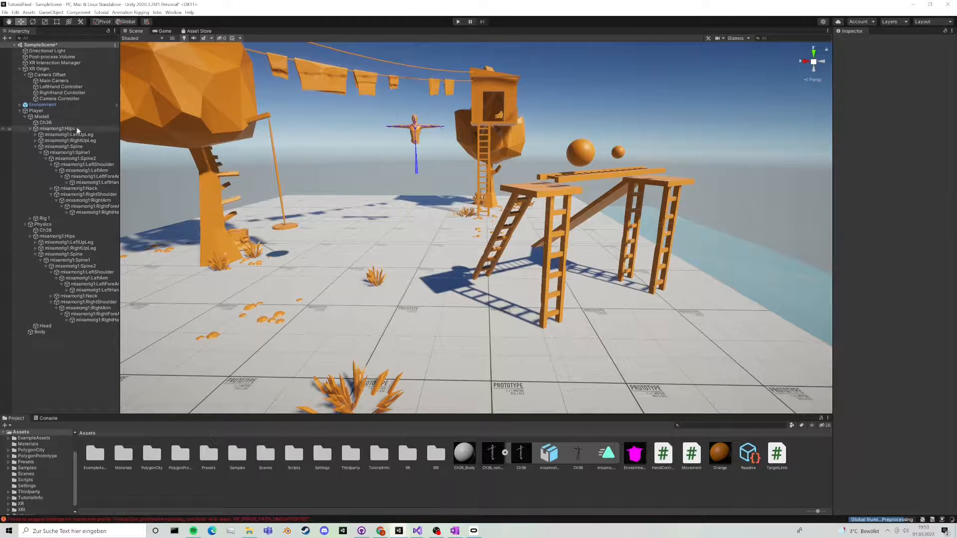
Step: Clear the mesh from the Skinned Mesh Renderer of Modell's Ch36 object
{"action": "left_click", "coordinate": [59, 123]}
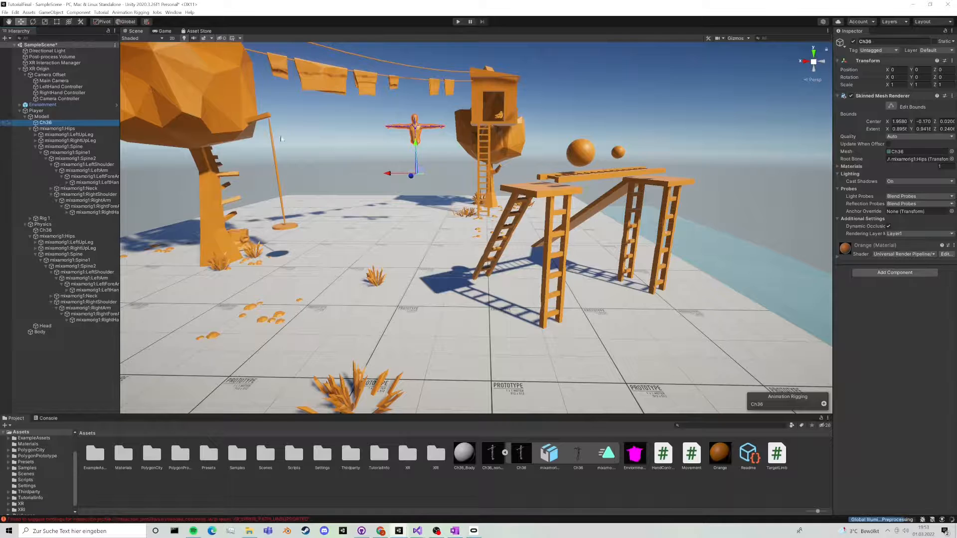
{"action": "left_click", "coordinate": [920, 152]}
{"action": "key", "text": "Delete"}
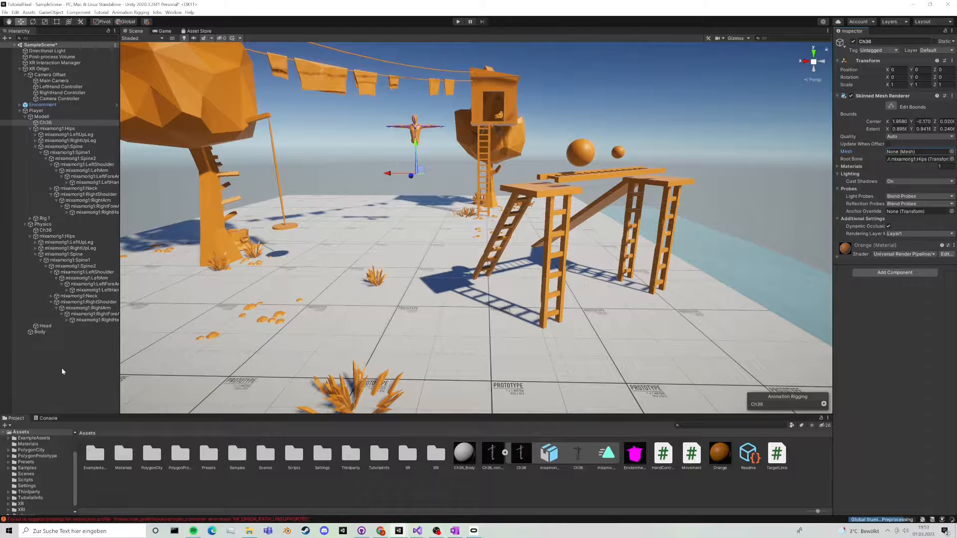
Step: Create an empty child object named Hands under Player
{"action": "right_click", "coordinate": [38, 111]}
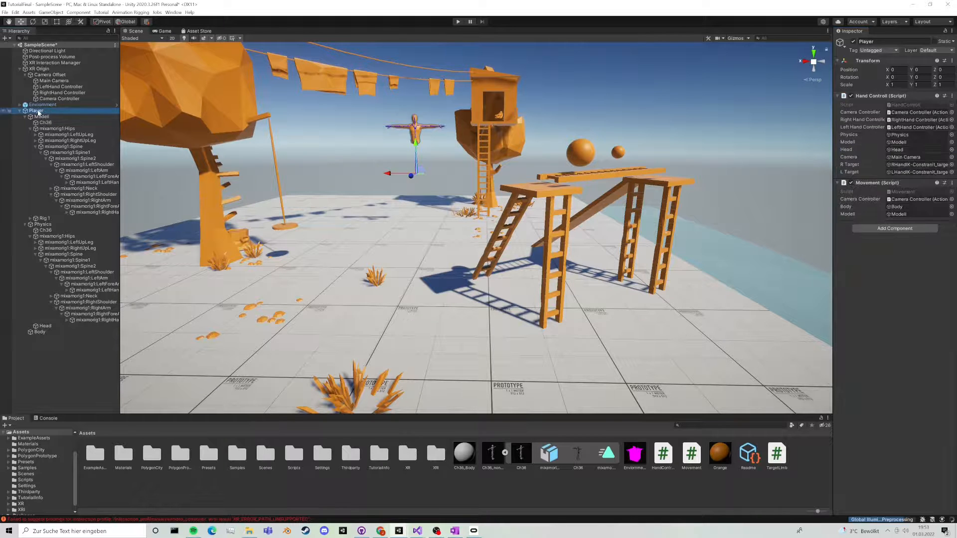
{"action": "left_click", "coordinate": [75, 191]}
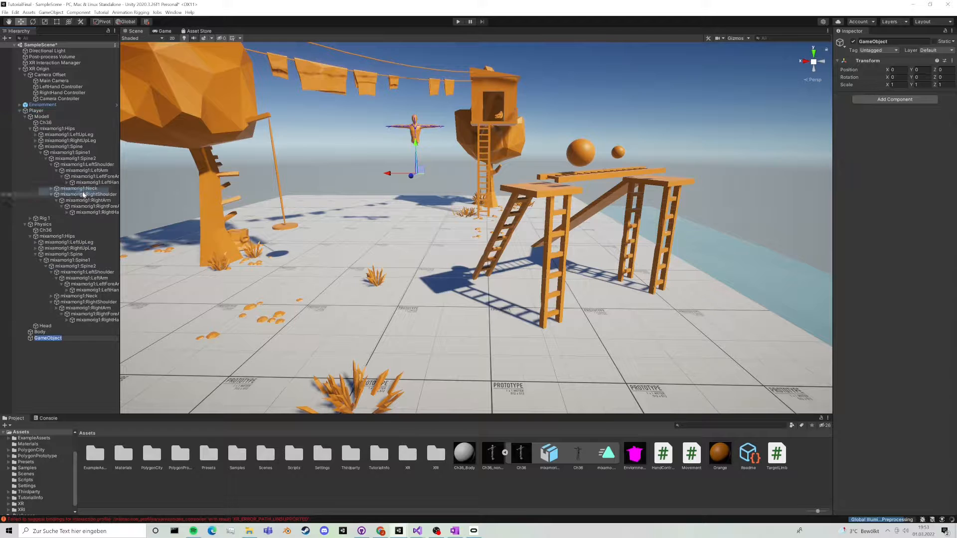
{"action": "type", "text": "Hands"}
{"action": "key", "text": "Return"}
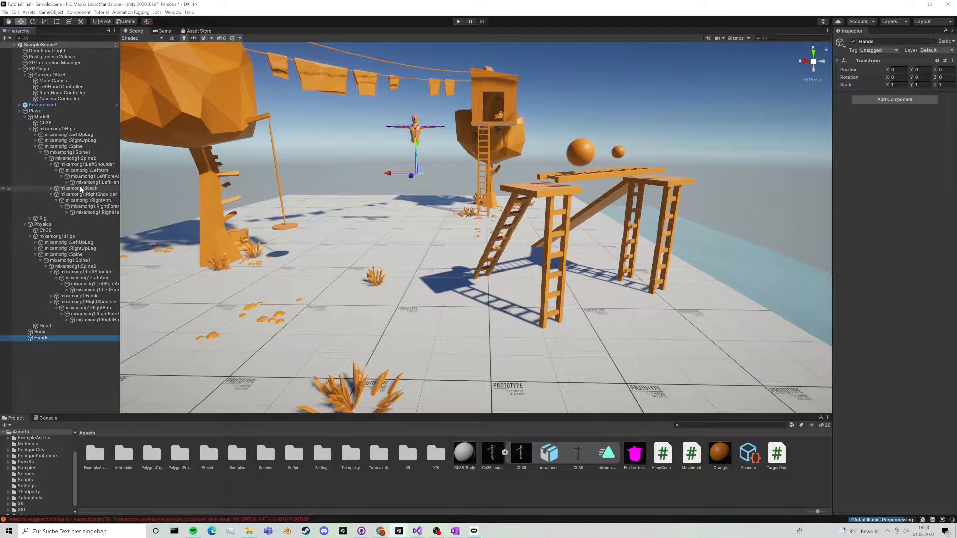
Step: Create two empty child objects named RHand and LHand under Hands, making the second as a duplicate of the first
{"action": "right_click", "coordinate": [51, 339]}
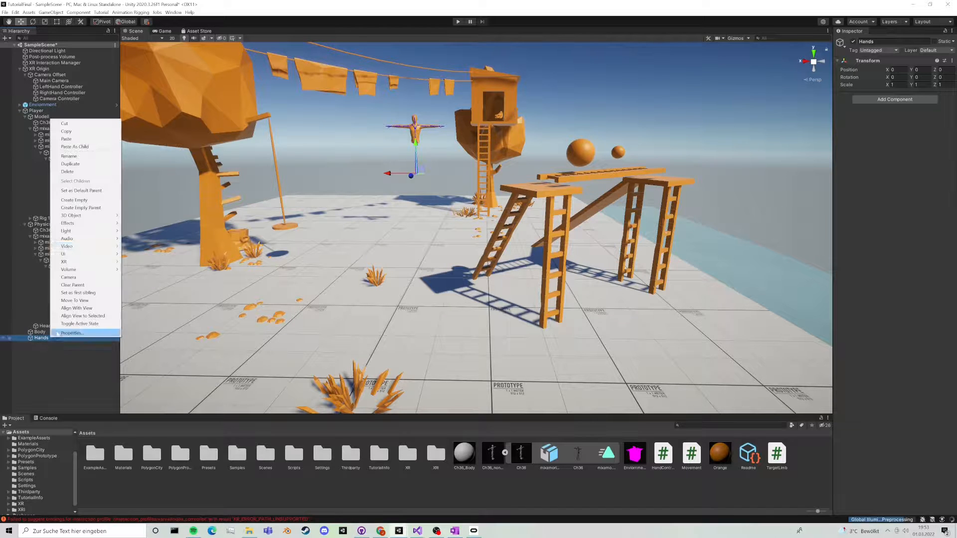
{"action": "left_click", "coordinate": [81, 200]}
{"action": "type", "text": "RHand"}
{"action": "key", "text": "Return"}
{"action": "key", "text": "ctrl+d"}
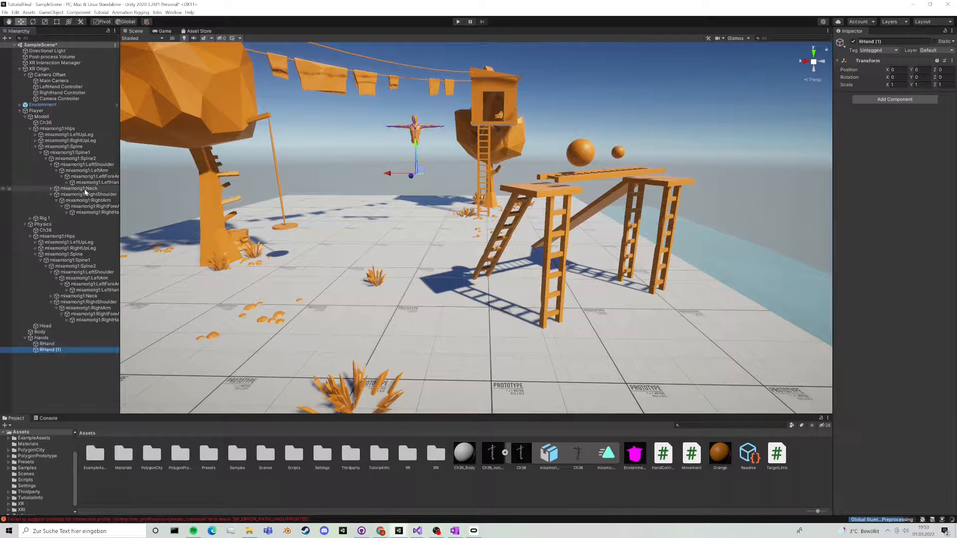
{"action": "left_click", "coordinate": [868, 41]}
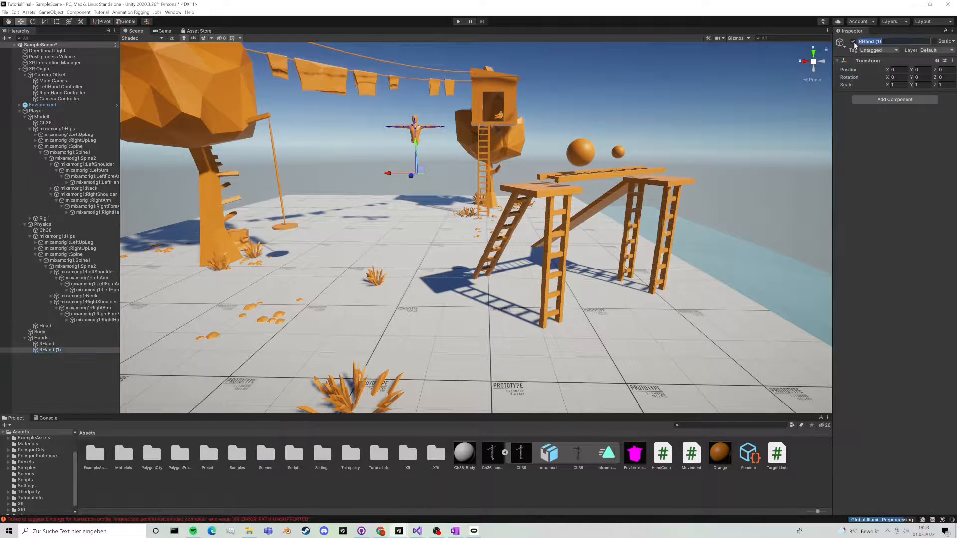
{"action": "type", "text": "LH"}
Step: Move the right and left hand IK constraint targets out of Rig 1 and parent them to RHand and LHand respectively
{"action": "left_click", "coordinate": [24, 224]}
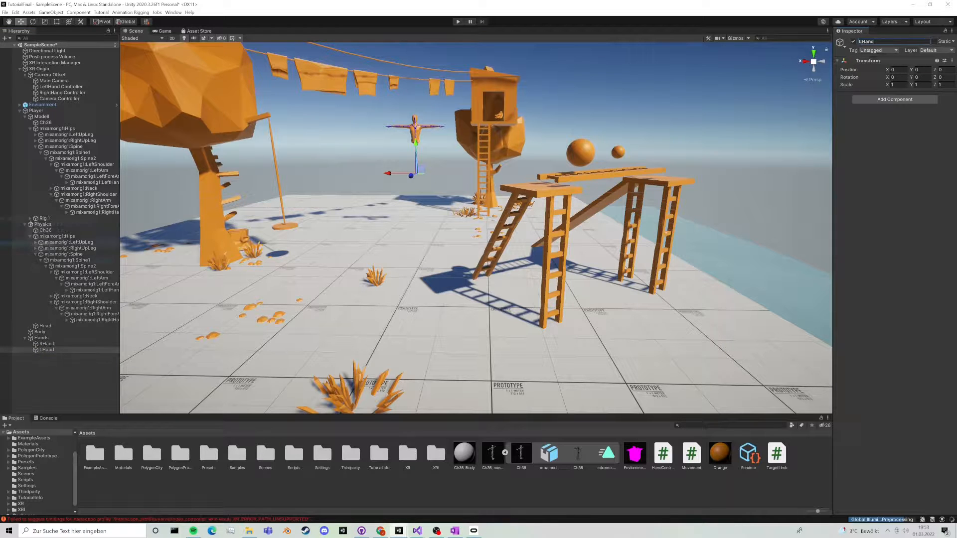
{"action": "left_click", "coordinate": [30, 219]}
{"action": "left_click", "coordinate": [46, 278]}
{"action": "left_click_drag", "start_coordinate": [51, 232], "coordinate": [102, 286]}
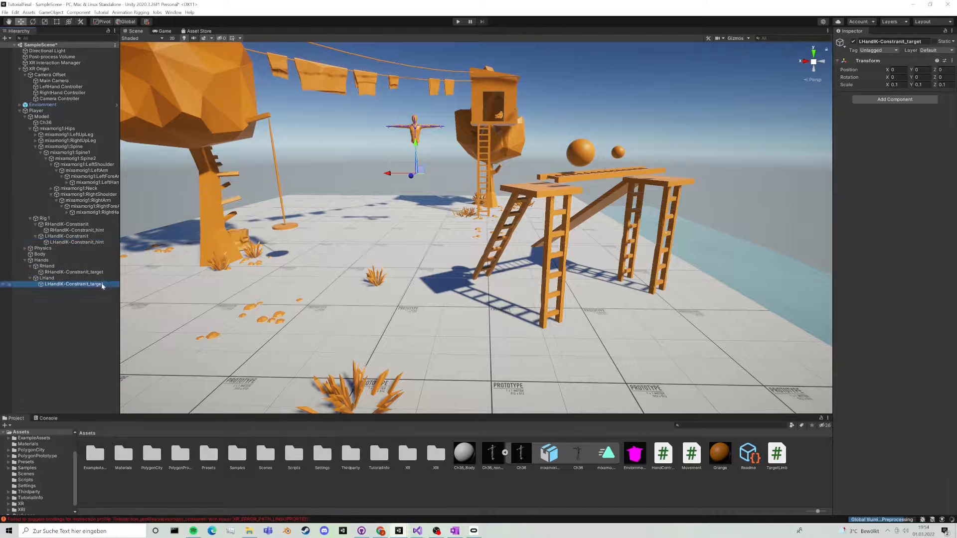
Step: Set the right hand IK target's local position to Y -0.05 and Z -0.15
{"action": "left_click", "coordinate": [88, 273]}
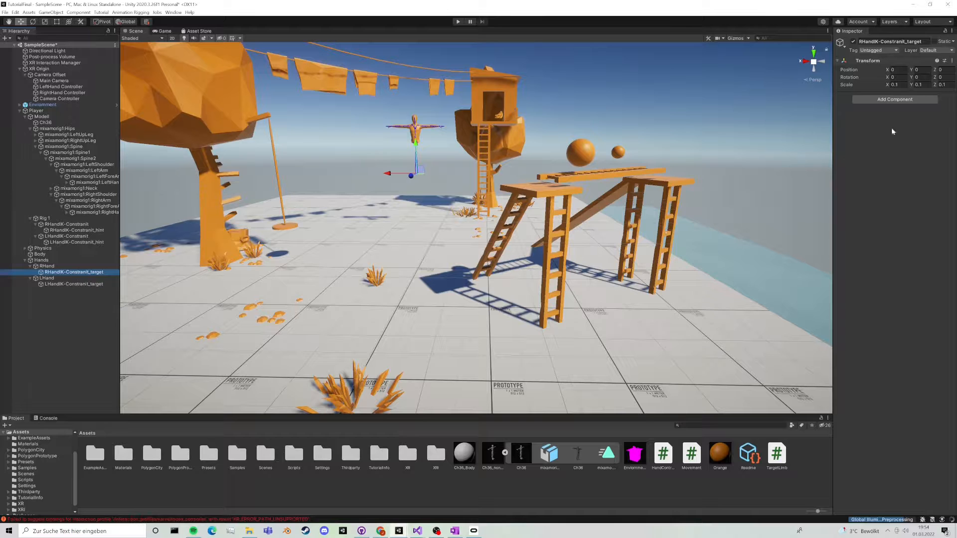
{"action": "left_click", "coordinate": [922, 70]}
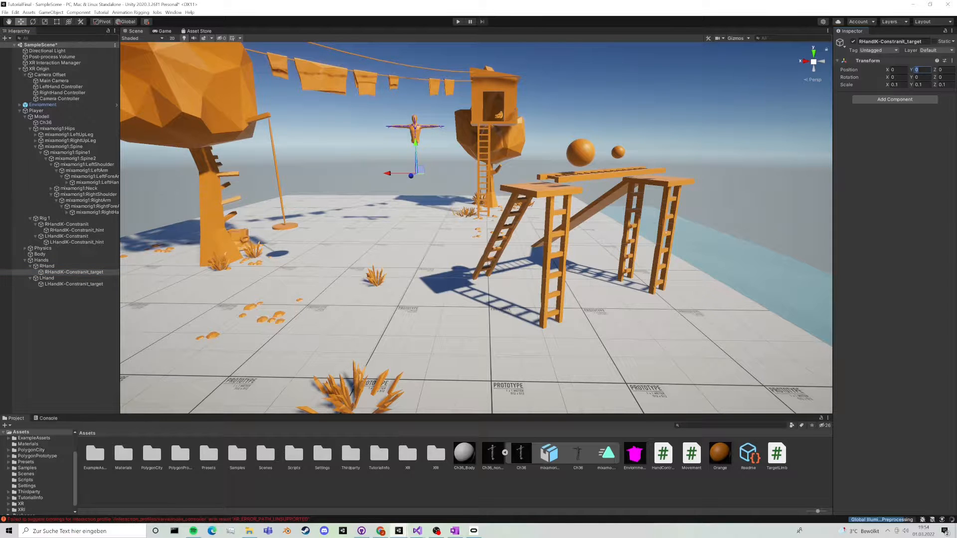
{"action": "type", "text": "-0.05"}
{"action": "key", "text": "Tab"}
{"action": "type", "text": "-0.15"}
{"action": "key", "text": "Tab"}
{"action": "key", "text": "Tab"}
{"action": "key", "text": "Tab"}
Step: Switch the handles to local orientation and set the left hand IK target's position to Y -0.05, Z -0.15 and its rotation to X 90, Y 90
{"action": "left_click", "coordinate": [89, 285]}
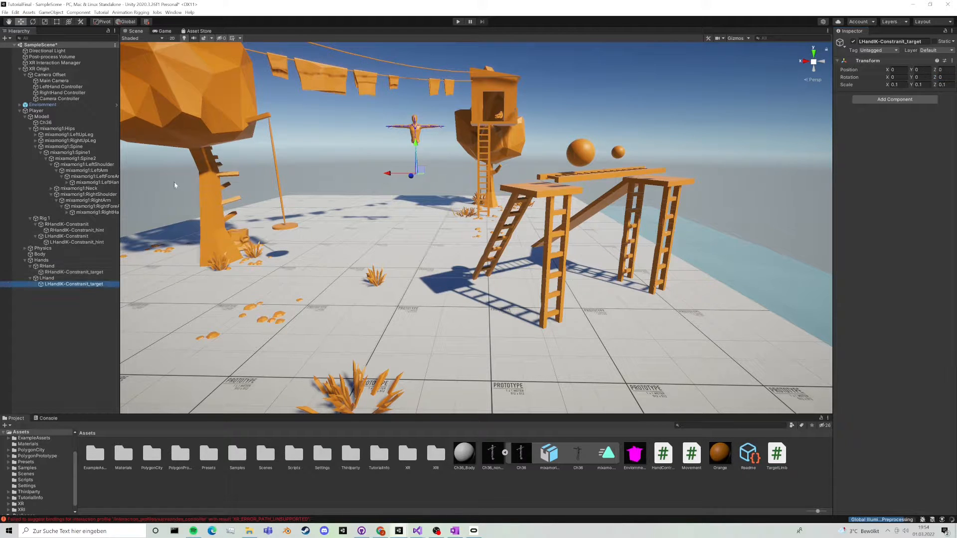
{"action": "left_click", "coordinate": [126, 22]}
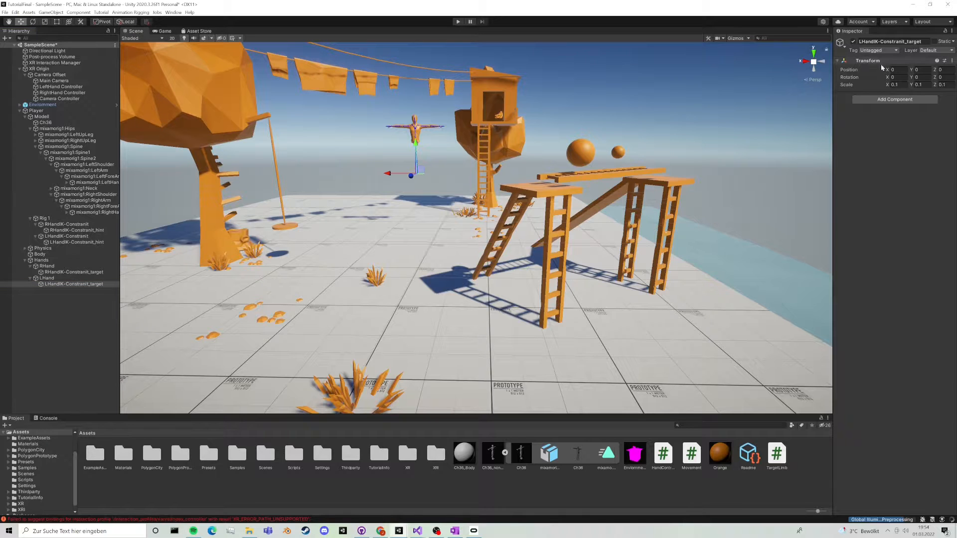
{"action": "left_click", "coordinate": [912, 70]}
{"action": "type", "text": "-0.05"}
{"action": "key", "text": "Tab"}
{"action": "type", "text": "-0.15"}
{"action": "key", "text": "Tab"}
{"action": "type", "text": "90"}
{"action": "key", "text": "Tab"}
{"action": "type", "text": "90"}
Step: Assign RHand as R Target and LHand as L Target in Player's Hand Control script
{"action": "left_click", "coordinate": [36, 110]}
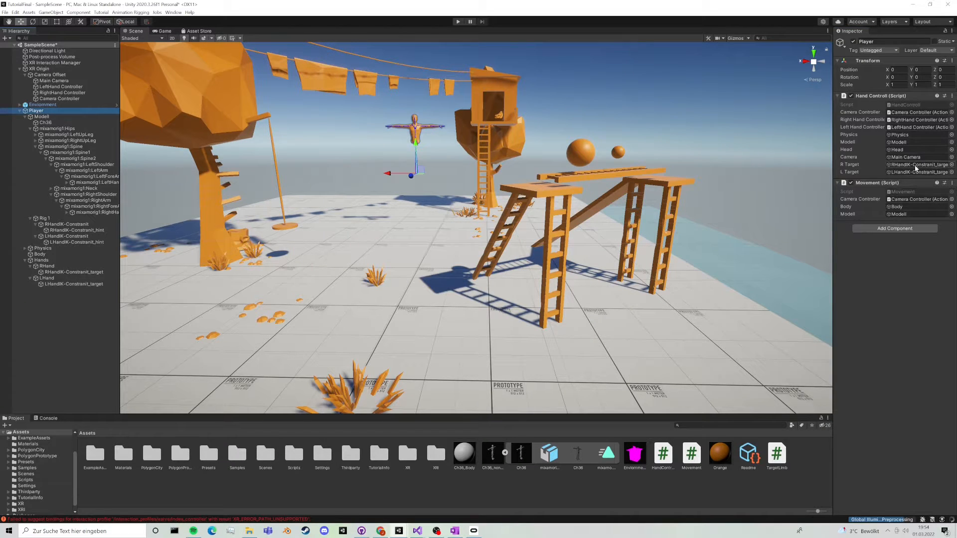
{"action": "left_click_drag", "start_coordinate": [43, 269], "coordinate": [918, 166]}
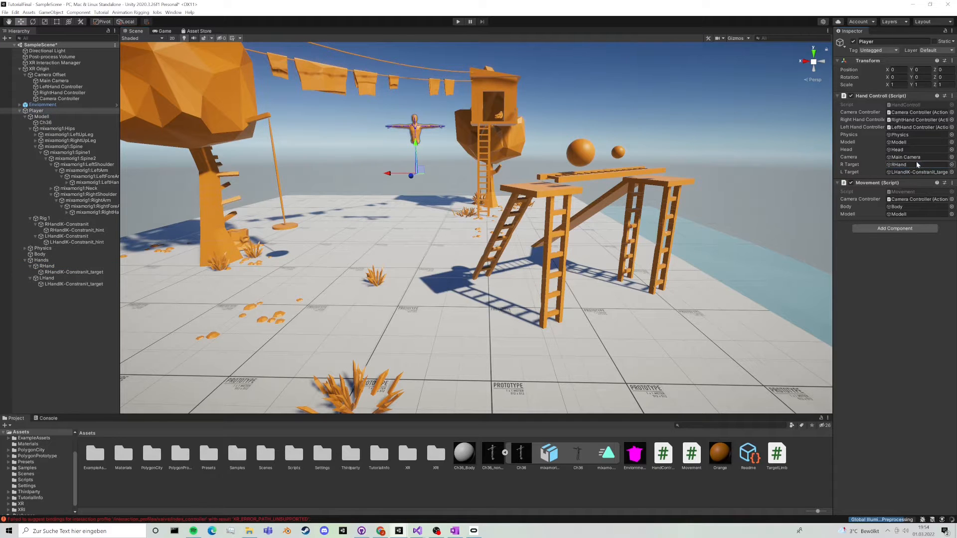
{"action": "left_click_drag", "start_coordinate": [47, 278], "coordinate": [900, 172]}
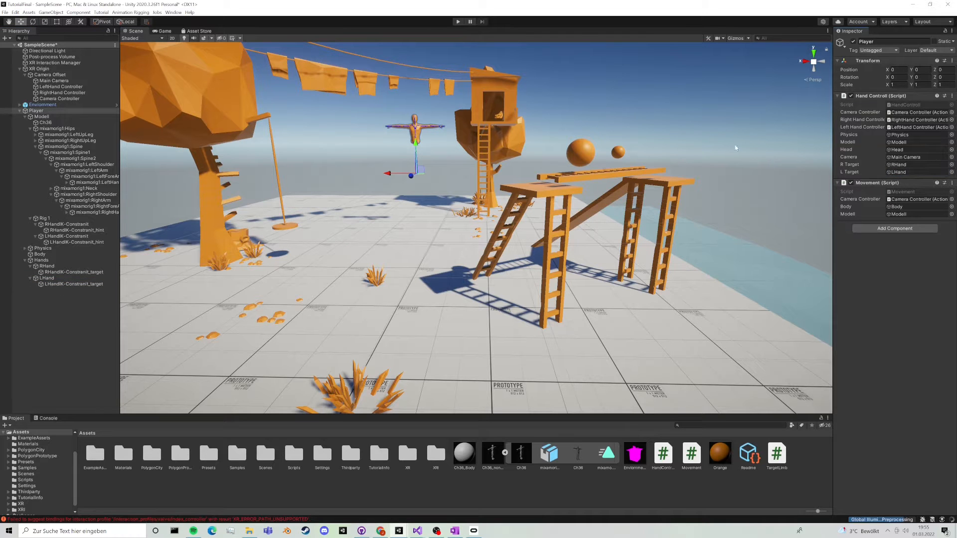